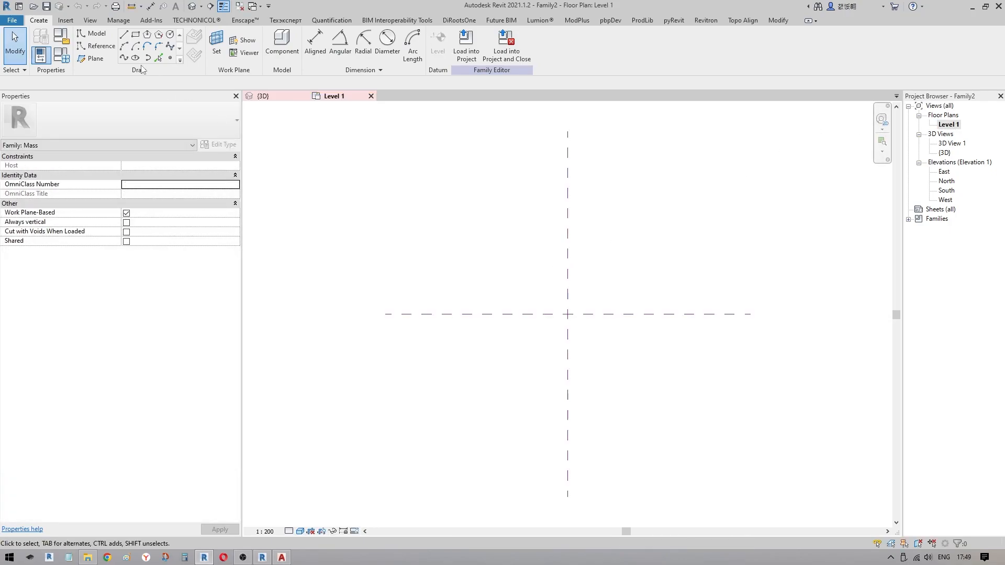
Step: Draw two vertical reference planes, one about 20164 mm left and one about 19000 mm right of the vertical centre plane
left_click(91, 58)
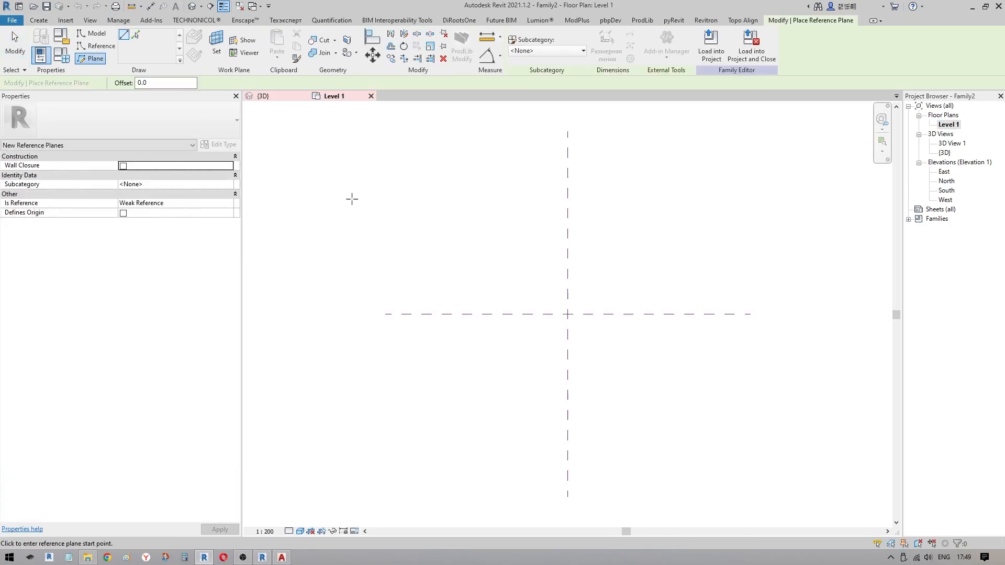
left_click(492, 230)
left_click(494, 387)
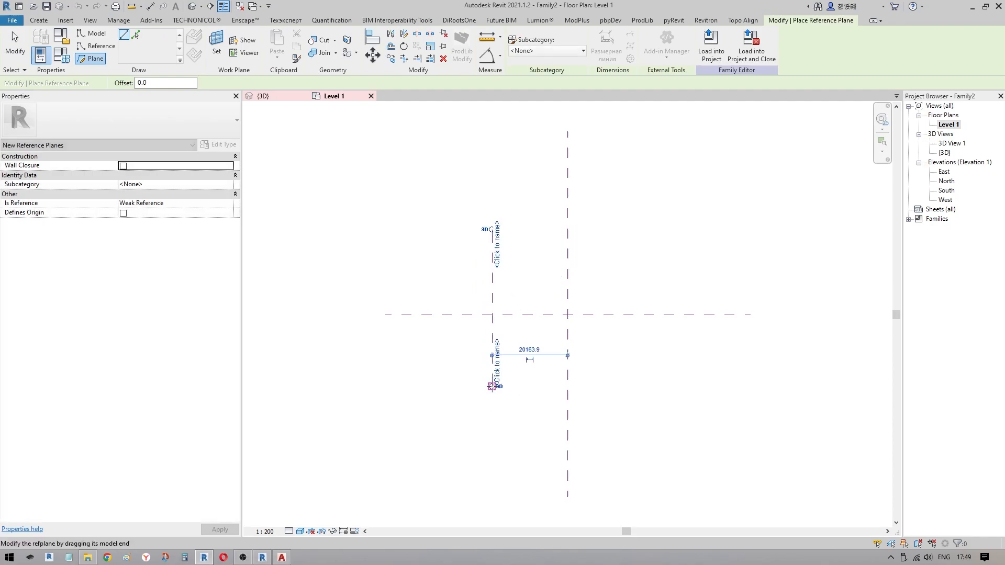
left_click(639, 229)
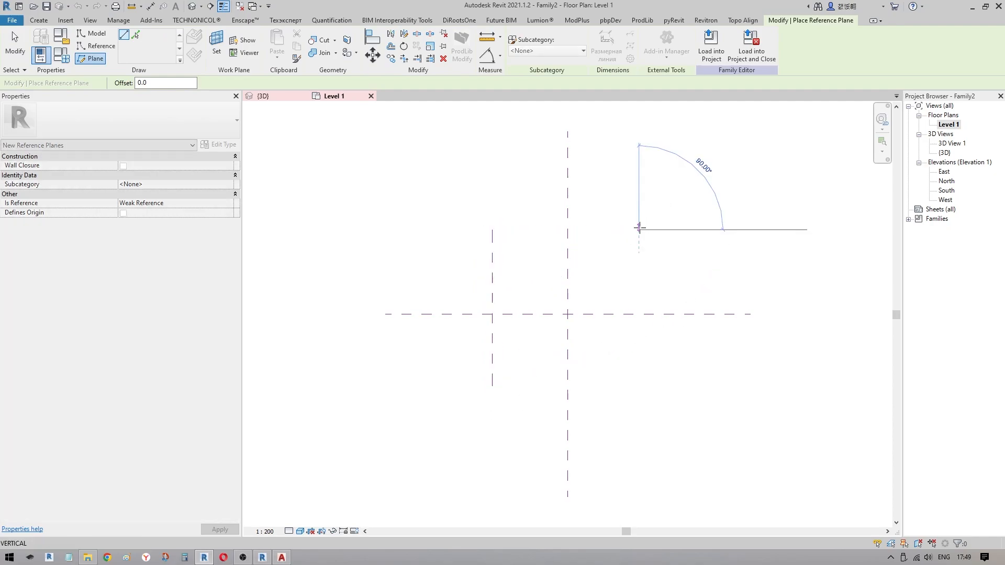
left_click(639, 385)
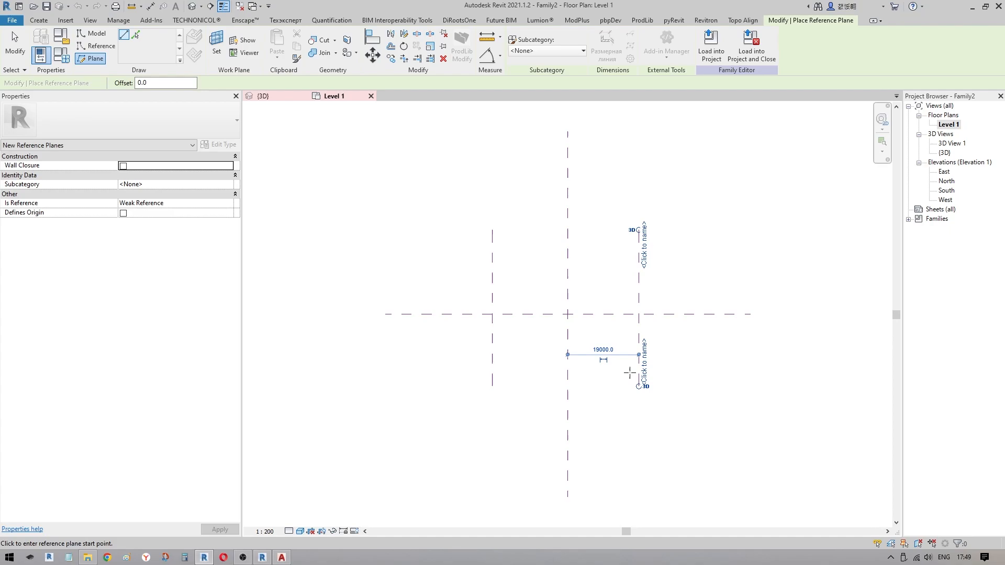
Step: Dimension across the three vertical reference planes and constrain the two outer planes to be equidistant from the centre plane
left_click(151, 7)
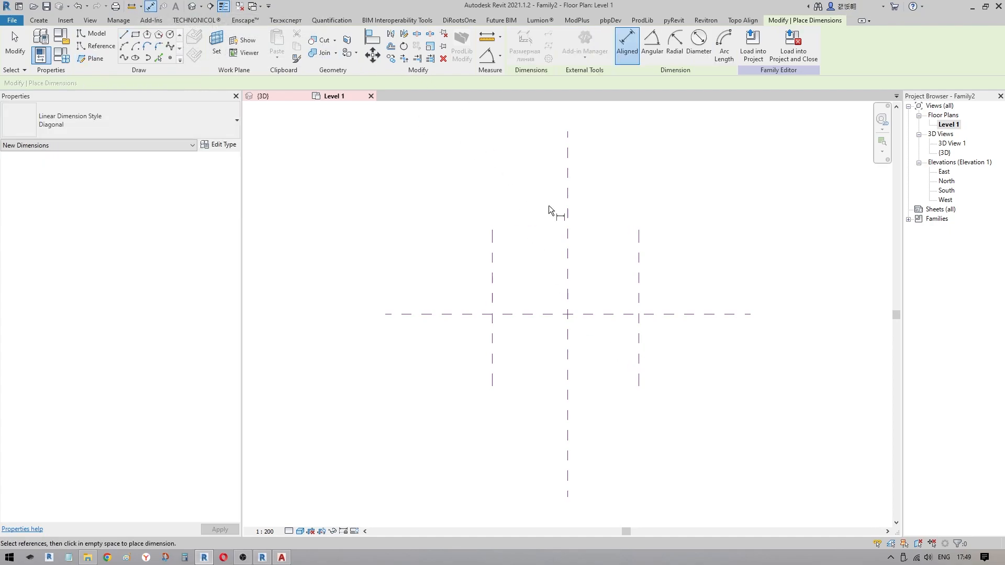
left_click(493, 238)
left_click(567, 259)
left_click(637, 262)
left_click(700, 243)
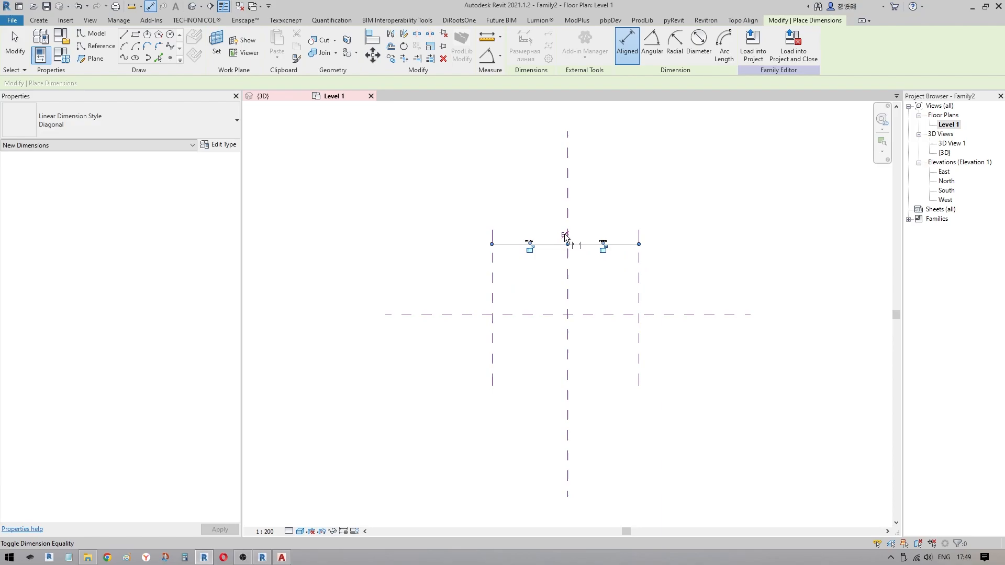
Step: Add an aligned dimension between the left reference plane and the centre plane, below the equality dimension
left_click(499, 288)
left_click(568, 282)
left_click(531, 271)
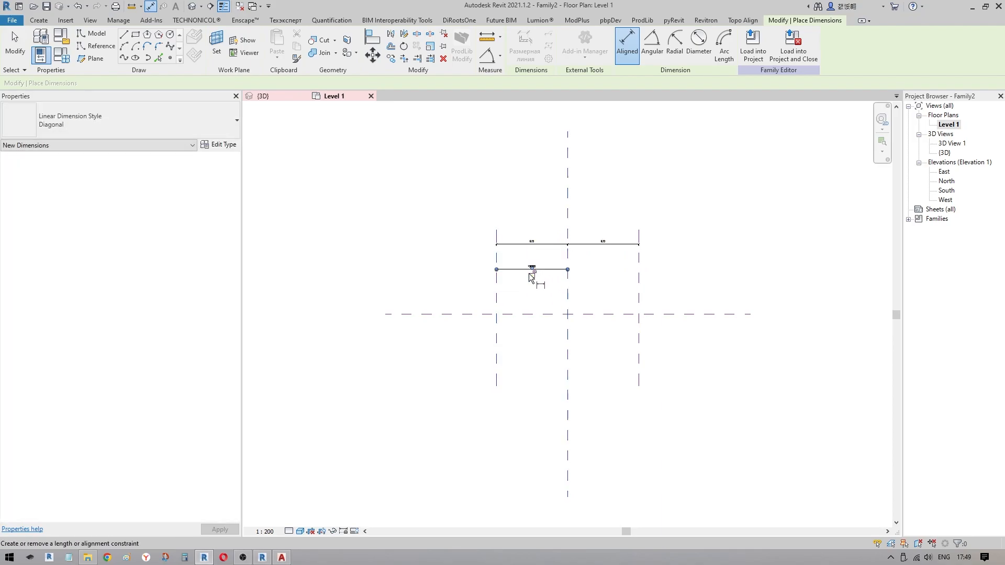
left_click(539, 289)
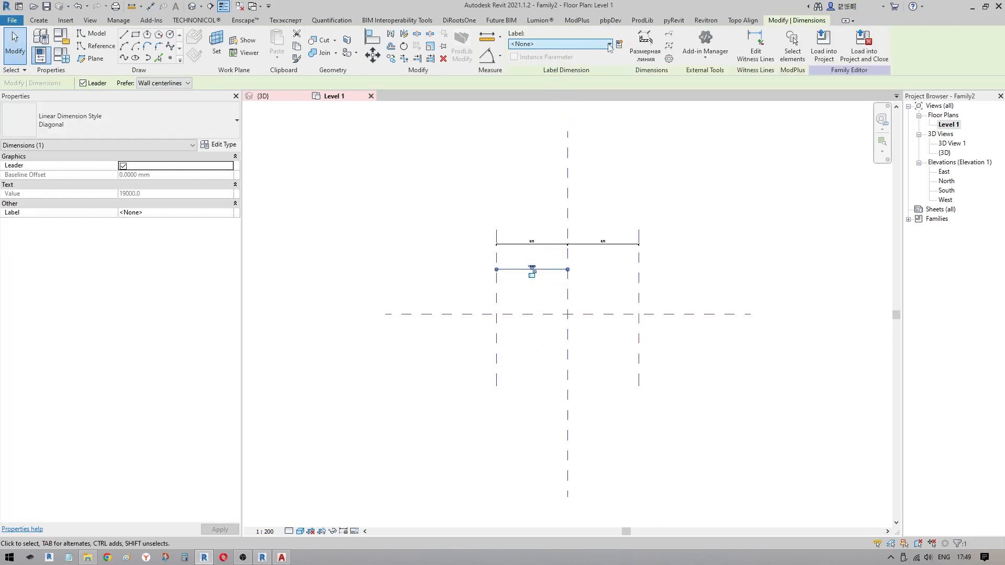
Step: Label the dimension between the left and centre planes with a new instance parameter named L1, grouped under Dimensions
left_click(532, 275)
type("L")
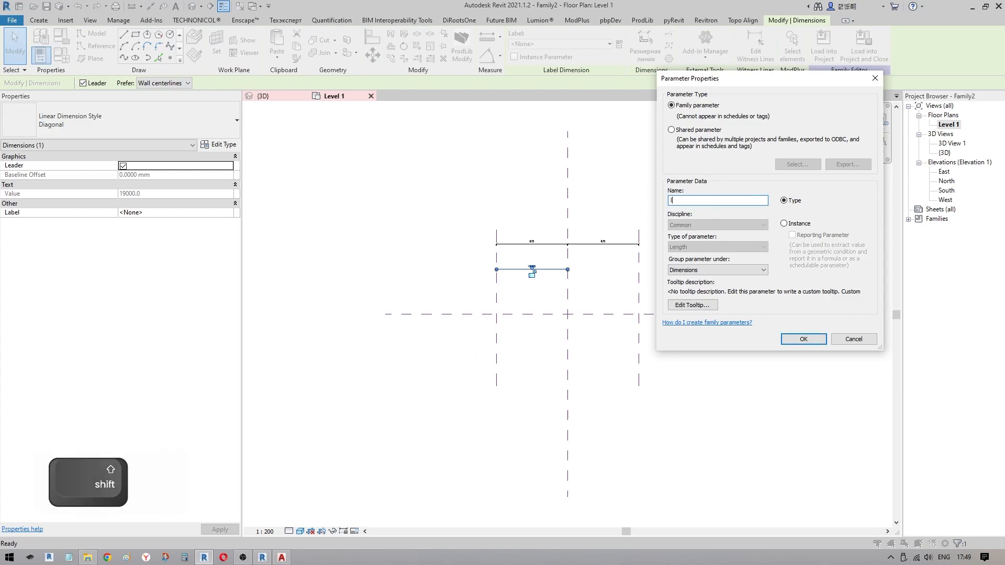
key("BackSpace")
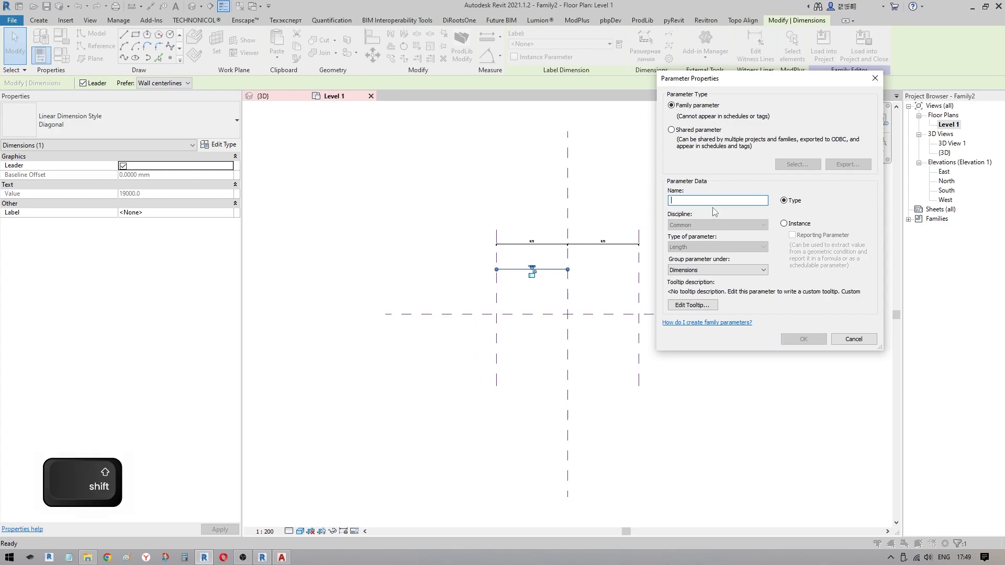
type("L")
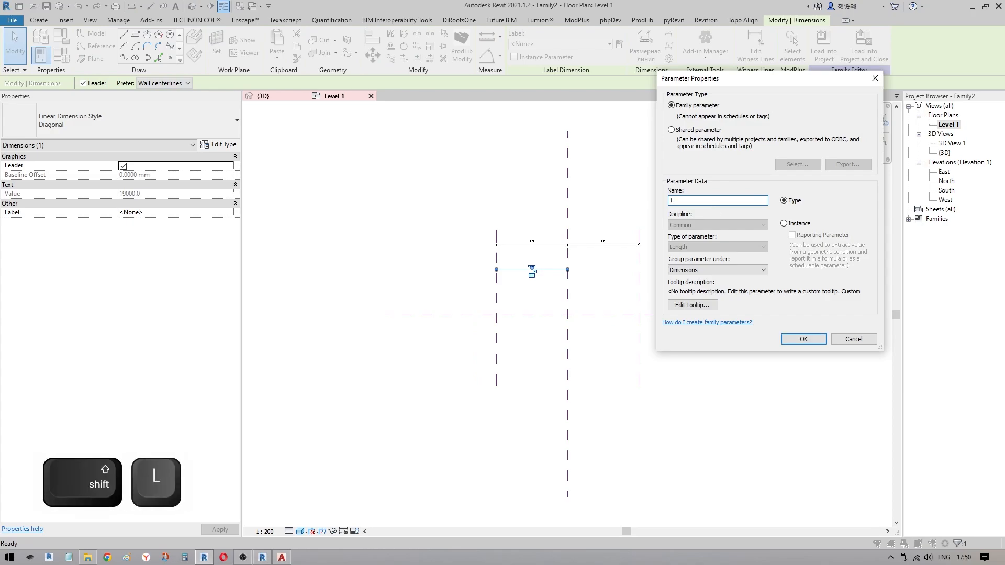
left_click(789, 225)
left_click(700, 200)
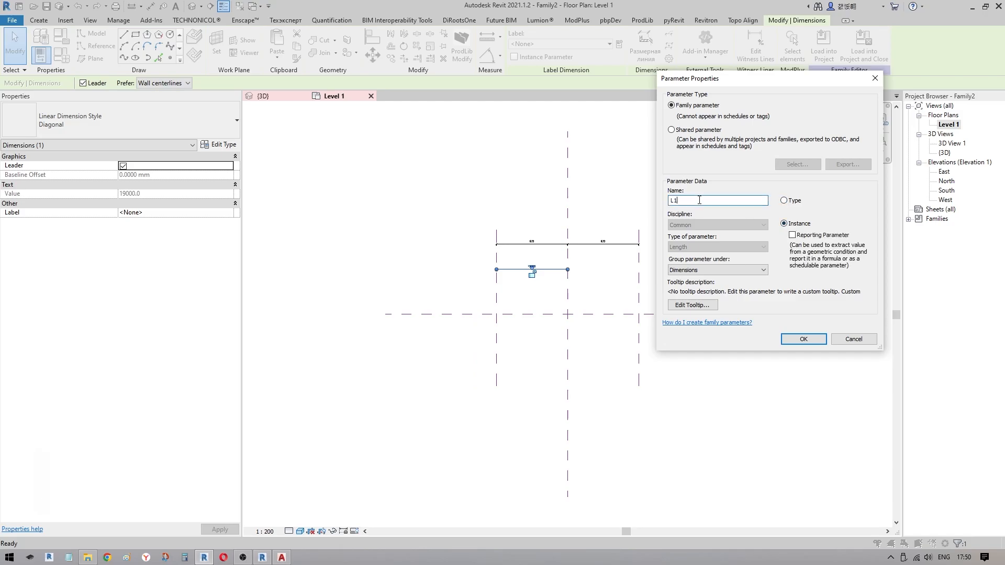
type("1")
left_click(805, 340)
Step: Name the right vertical reference plane s1
scroll(552, 270, "up", 2)
left_click(587, 261)
middle_click_drag(553, 270, 543, 199)
left_click(675, 240)
left_click(678, 157)
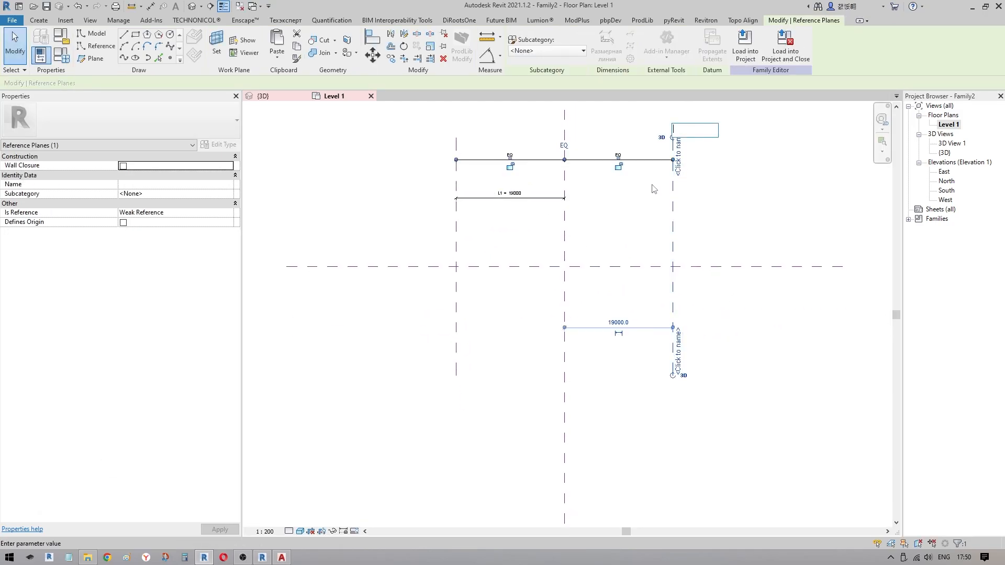
type("s1")
left_click(649, 227)
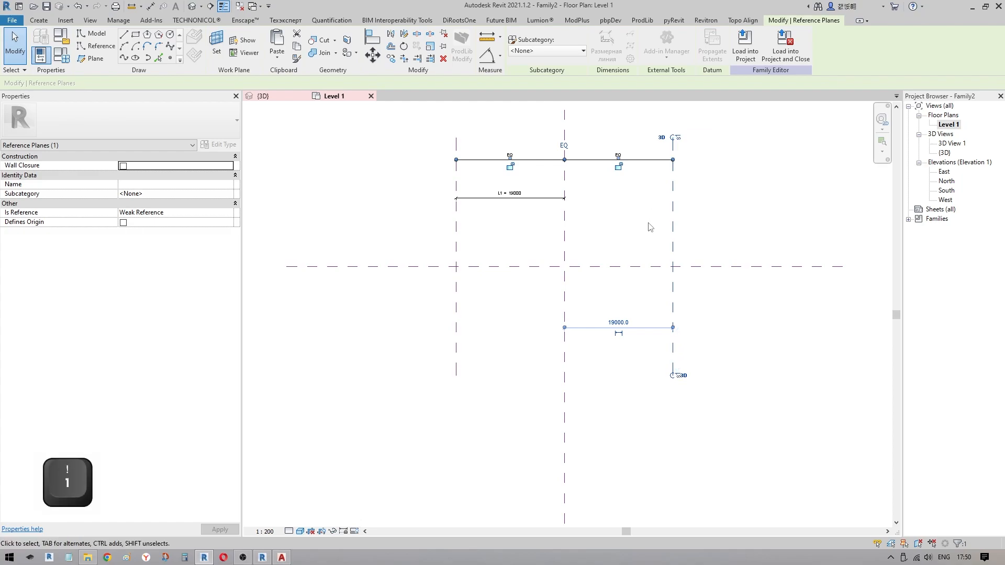
Step: Name the left vertical reference plane s2
left_click(454, 179)
left_click(460, 142)
type("s2")
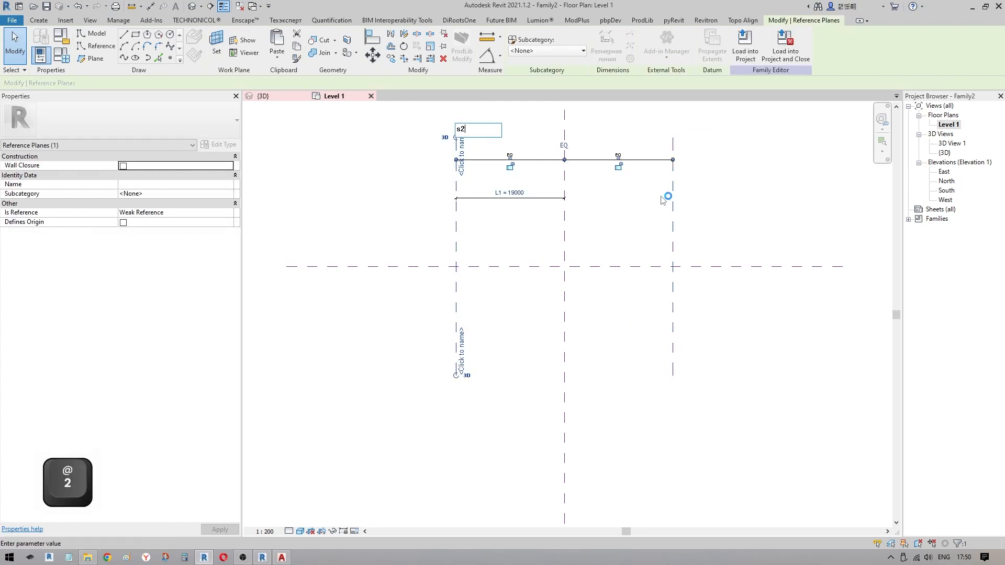
left_click(680, 203)
key("Escape")
Step: Switch to the 3D view and set reference plane s1 as the work plane for drawing model lines
key("ctrl+Tab")
middle_click_drag(704, 231, 555, 232, "shift")
left_click_drag(555, 231, 462, 197)
middle_click_drag(717, 280, 591, 250, "shift")
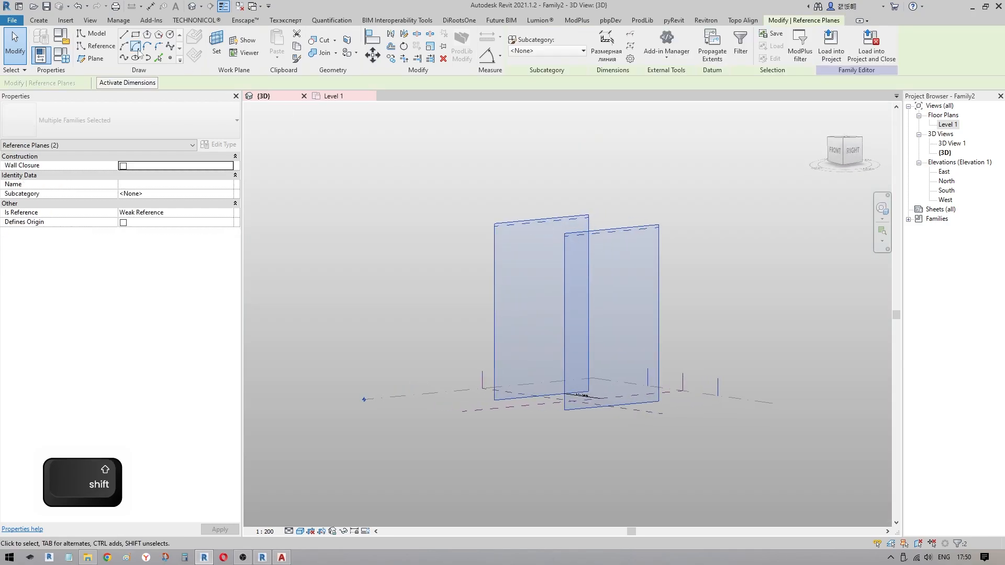
left_click(98, 46)
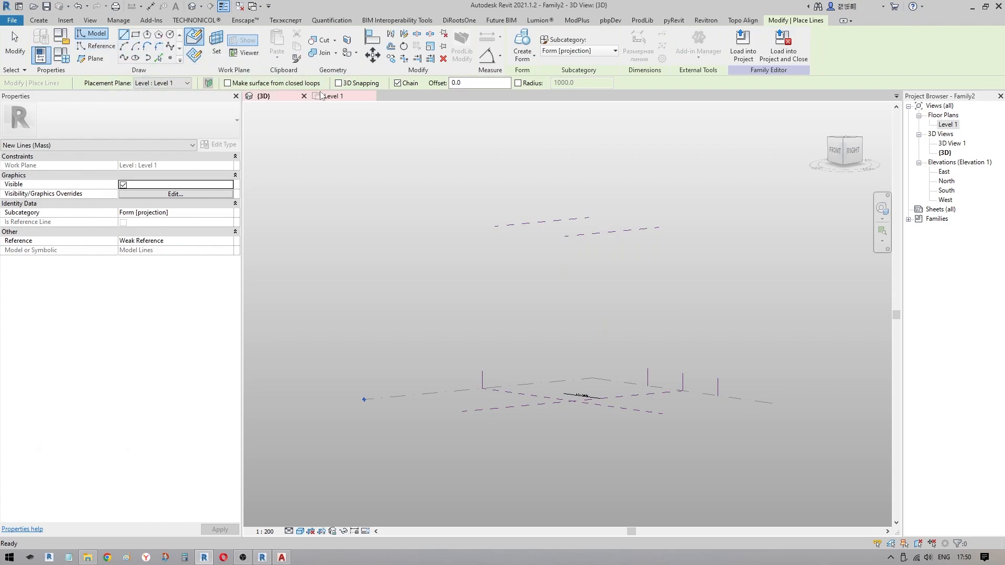
left_click(170, 34)
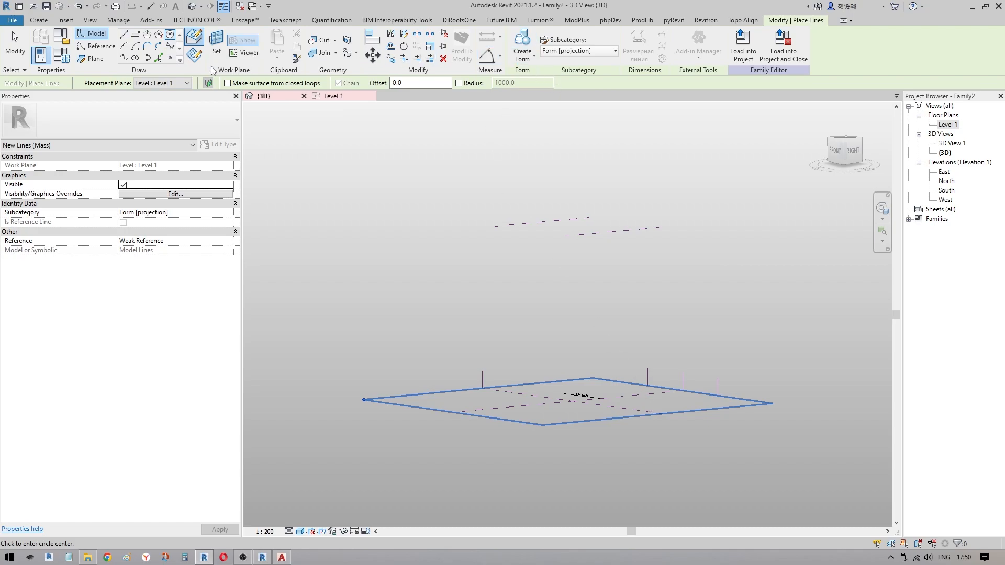
key("Escape")
key("Escape")
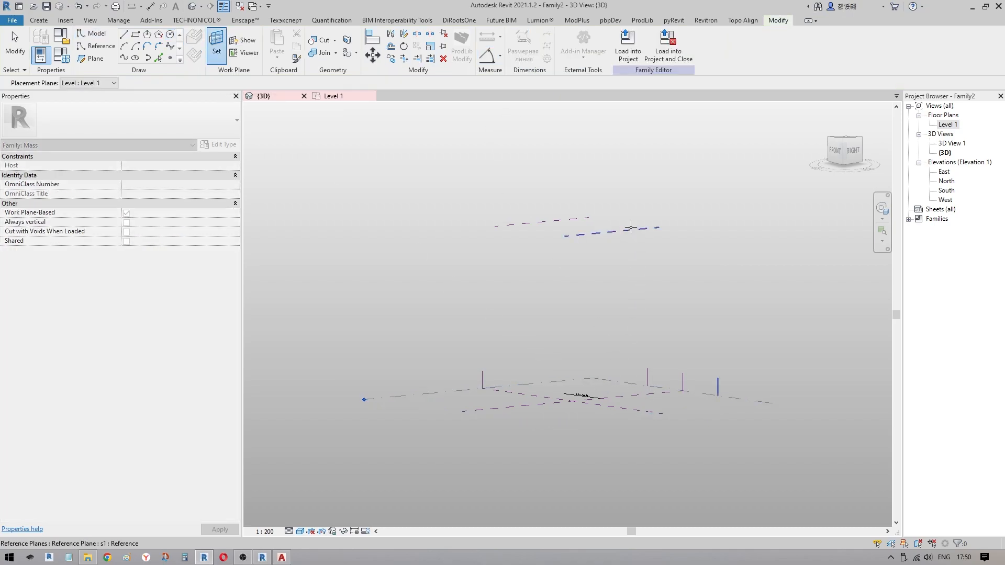
left_click(623, 231)
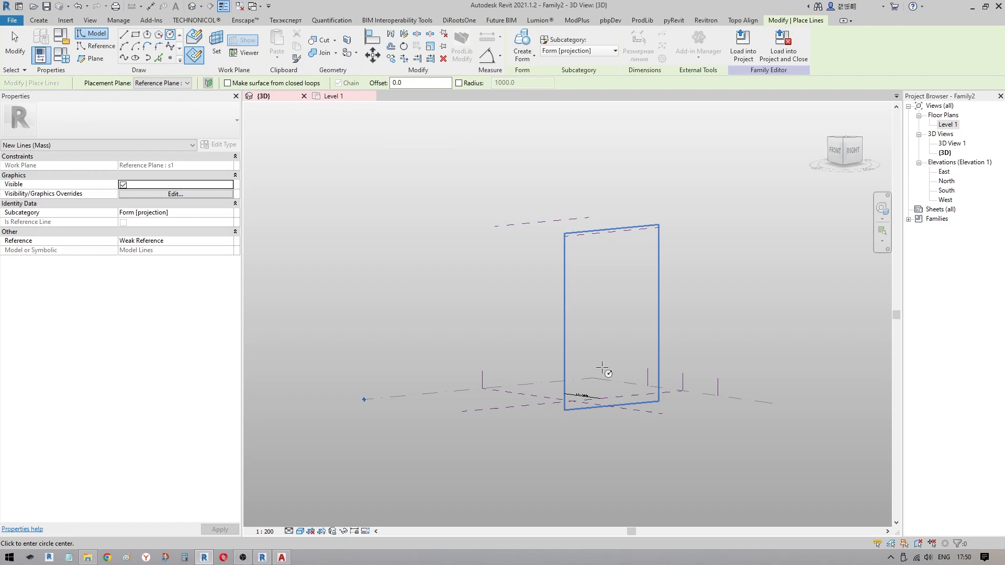
Step: Draw a 180° Center-ends Arc of radius 15000 on plane s1, centred on the origin axis at Level 1, facing the plane straight on
left_click(854, 153)
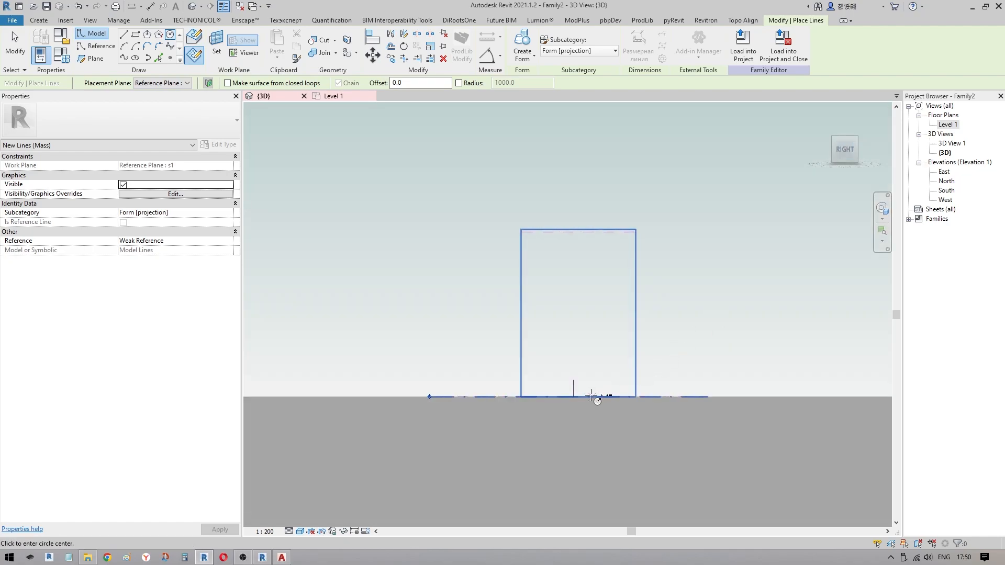
left_click(574, 414)
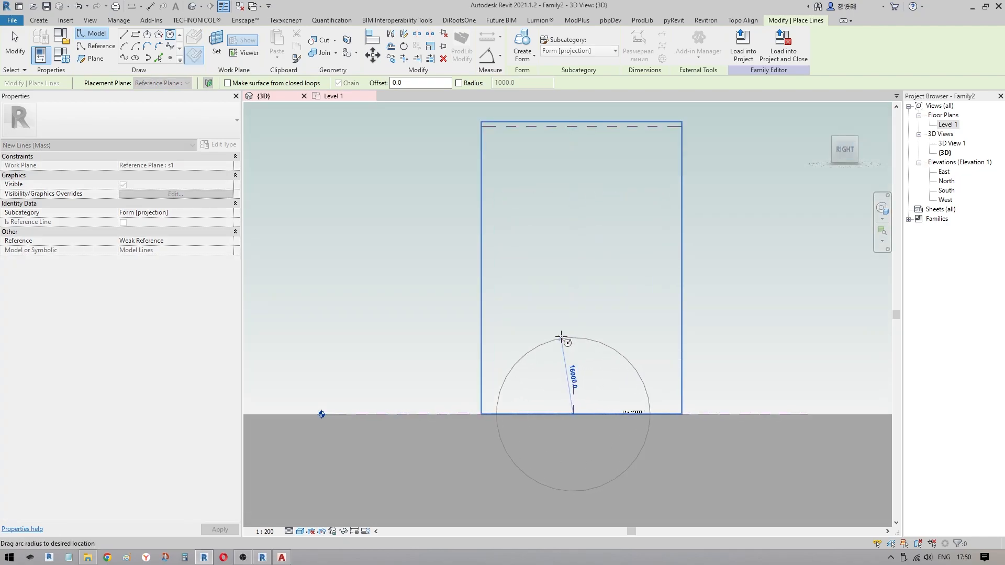
left_click(124, 46)
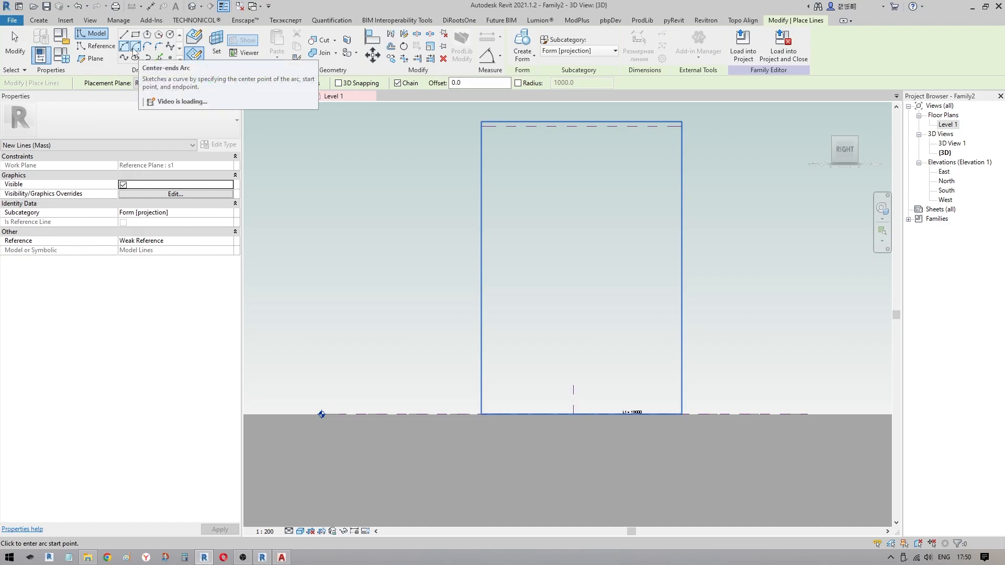
left_click(136, 47)
left_click(573, 414)
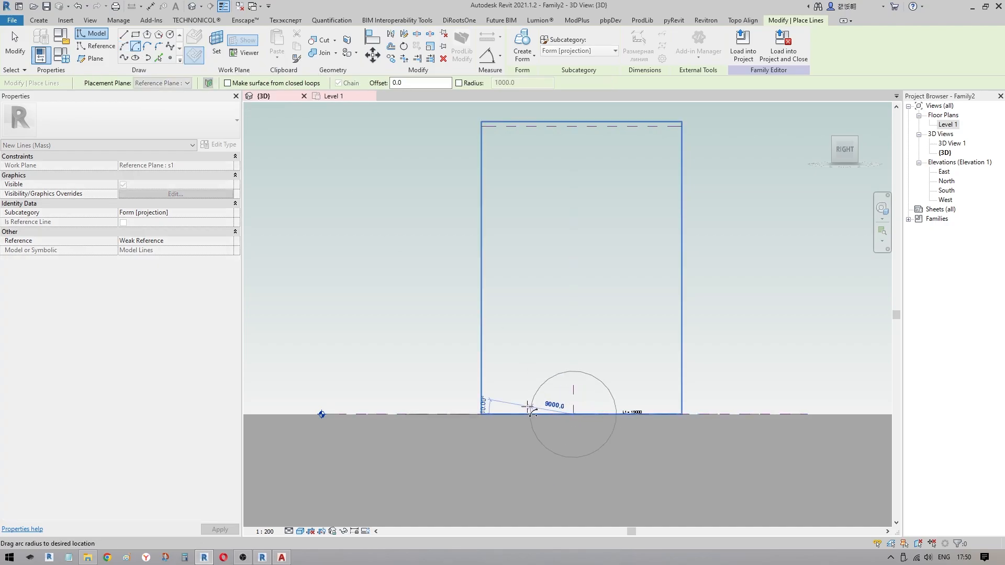
left_click(502, 414)
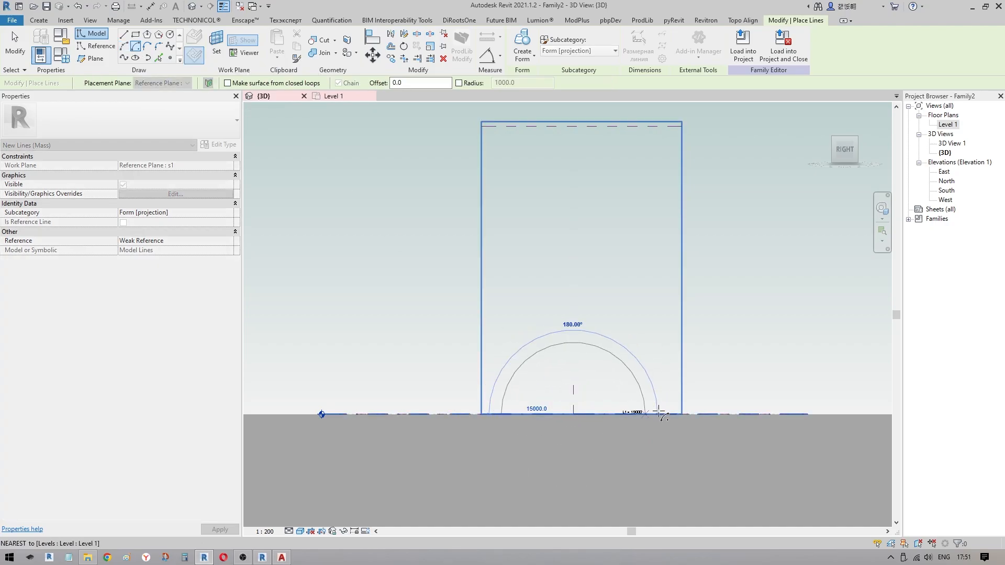
left_click(660, 414)
key("Escape")
key("Escape")
middle_click_drag(660, 413, 691, 383, "shift")
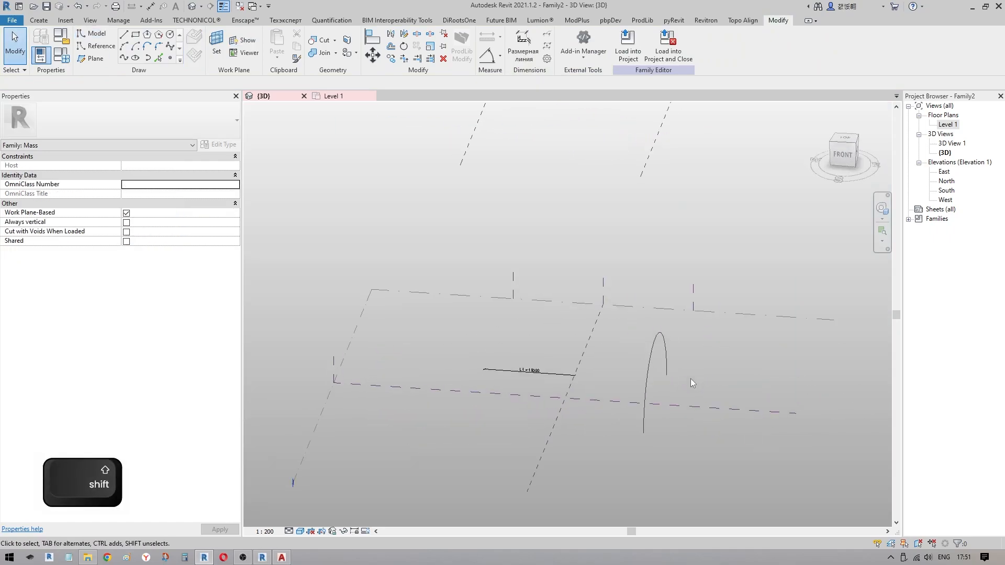
Step: Set reference plane s2 as the work plane and copy the semicircular arc onto it with Pick Lines
left_click(651, 365)
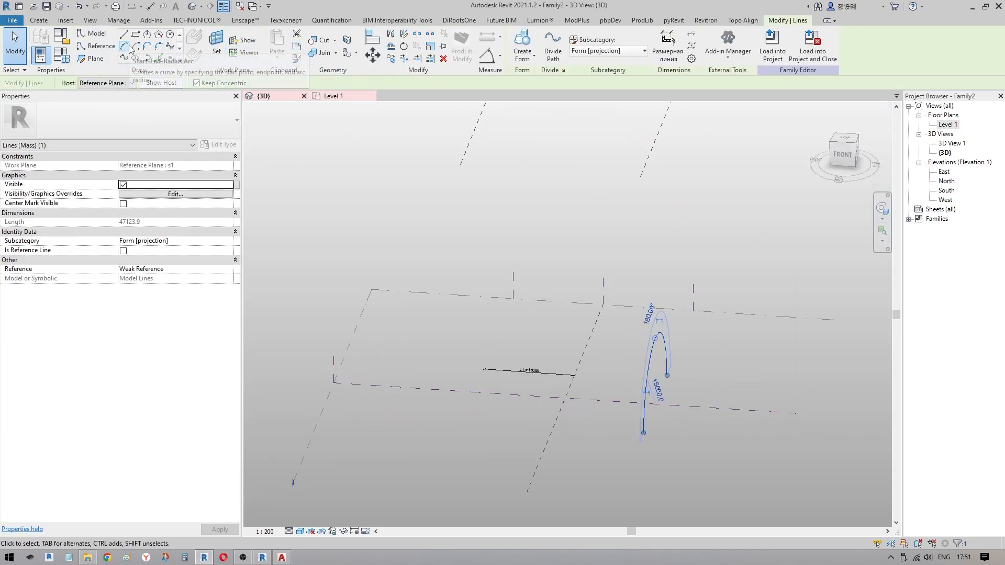
left_click(149, 58)
left_click(216, 44)
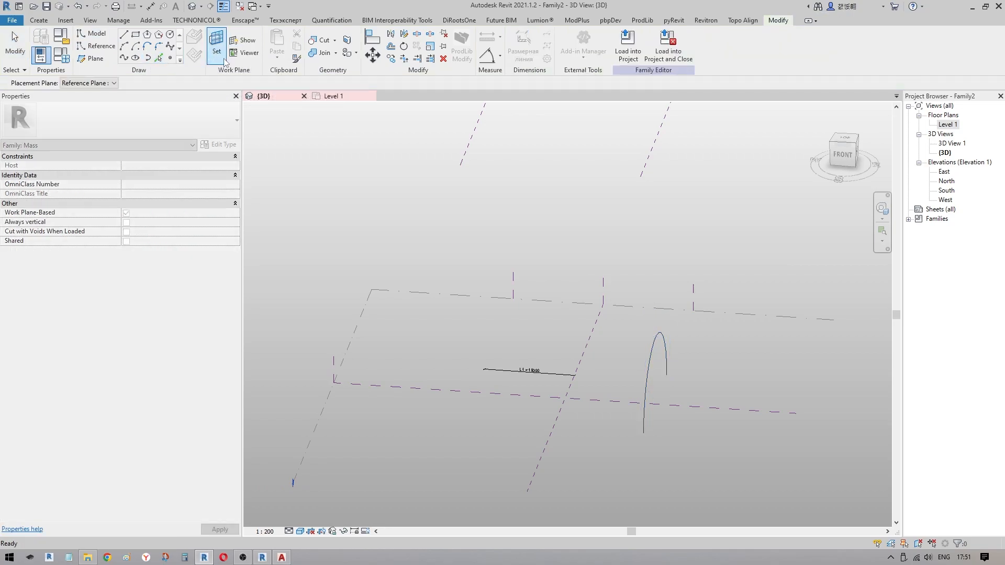
middle_click_drag(494, 387, 609, 280, "shift")
left_click(542, 174)
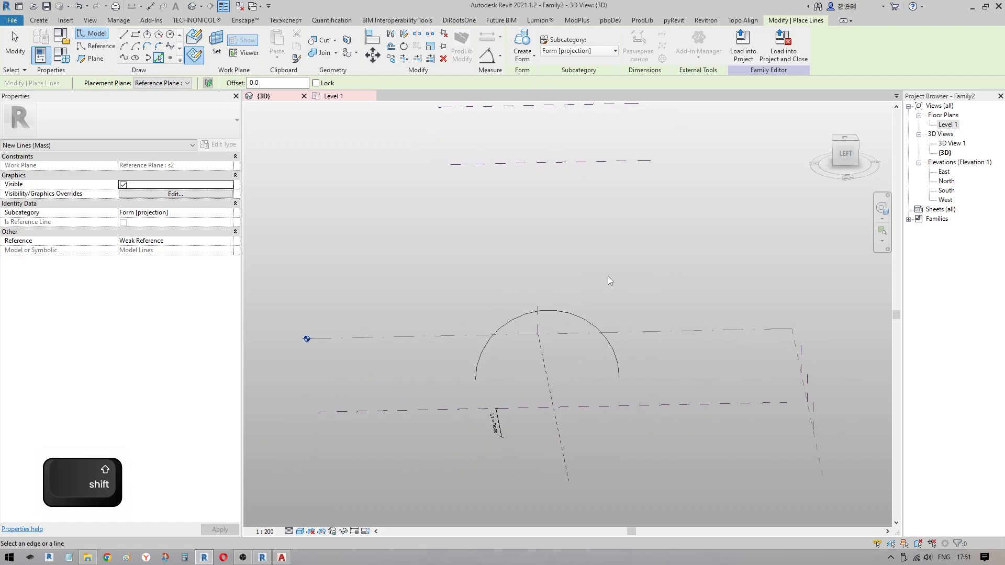
left_click(520, 316)
middle_click_drag(626, 408, 859, 465, "shift")
left_click(15, 45)
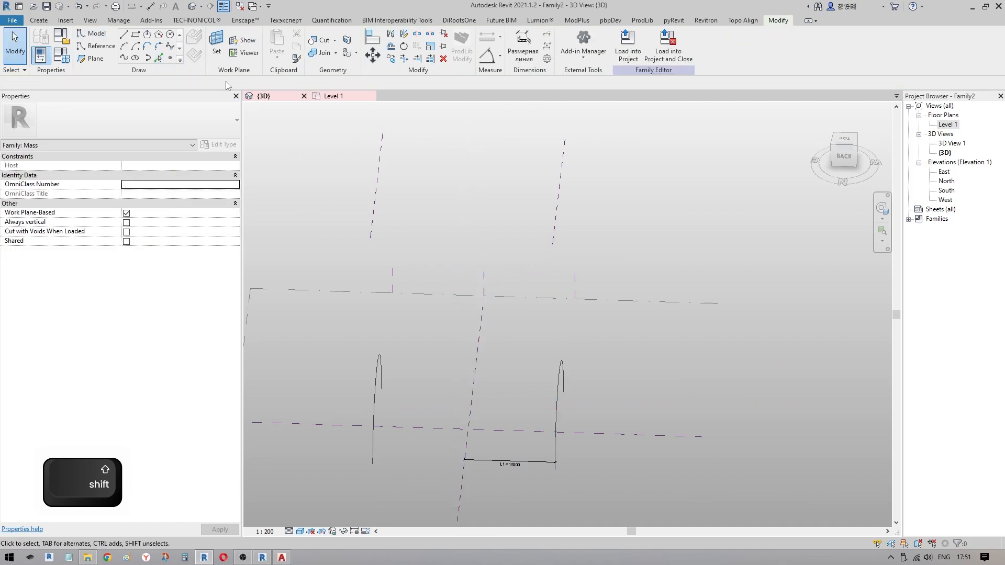
Step: Set the Center (Left/Right) plane as the work plane and copy the semicircular arc onto it with Pick Lines
left_click(217, 47)
left_click(477, 348)
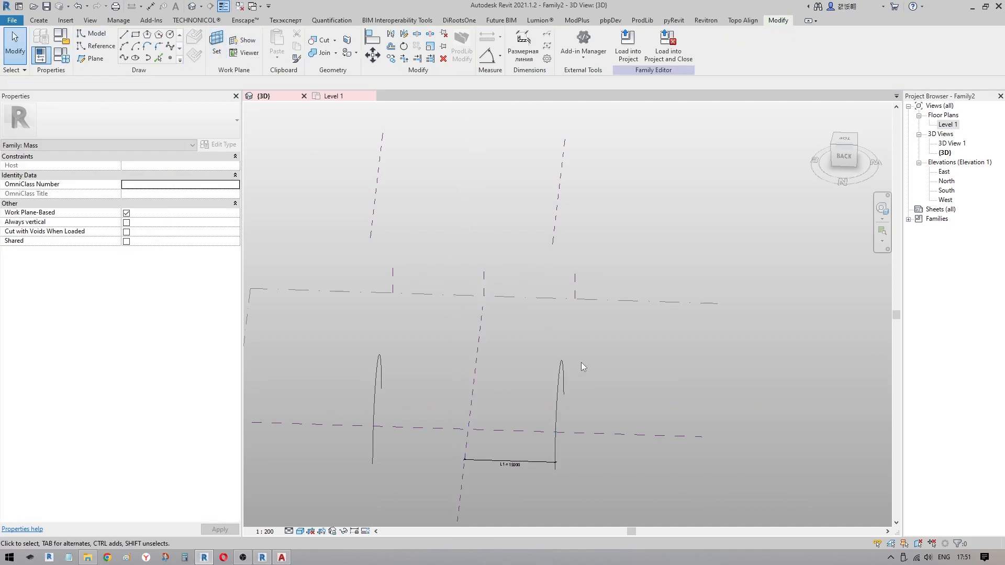
middle_click_drag(626, 348, 553, 313, "shift")
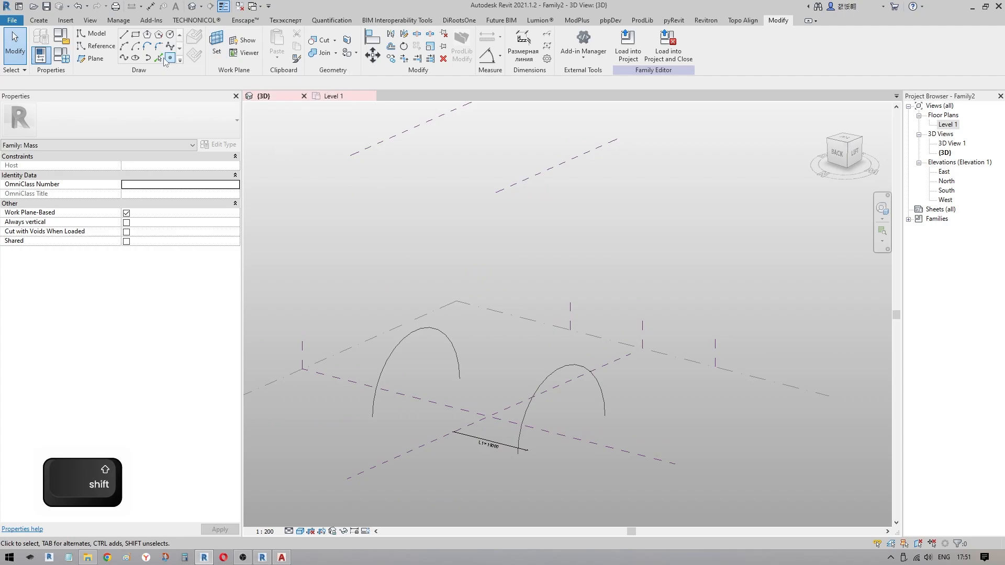
left_click(160, 58)
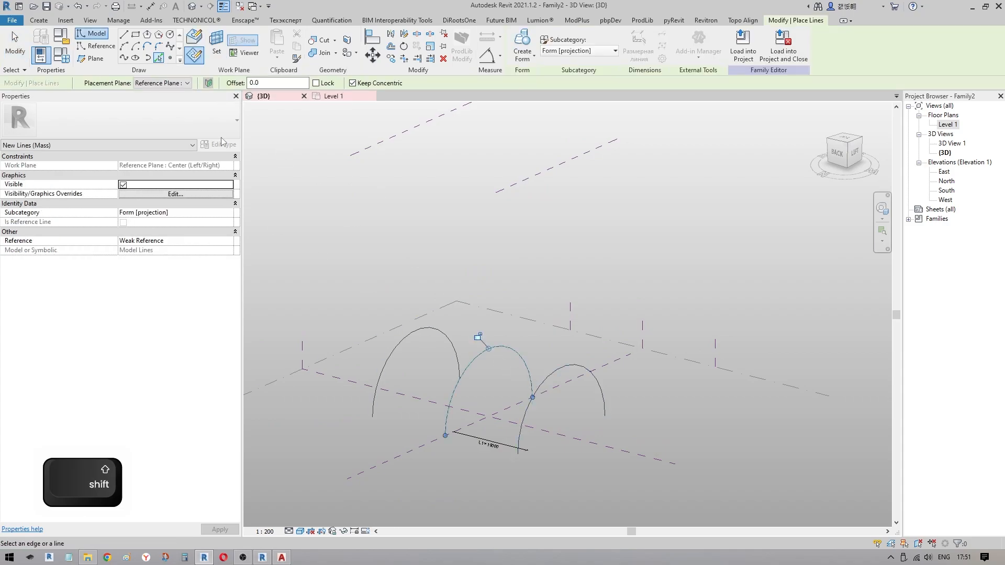
left_click(21, 48)
Step: Enlarge the radius of the middle arc so it rises above the two end arcs
left_click(490, 350)
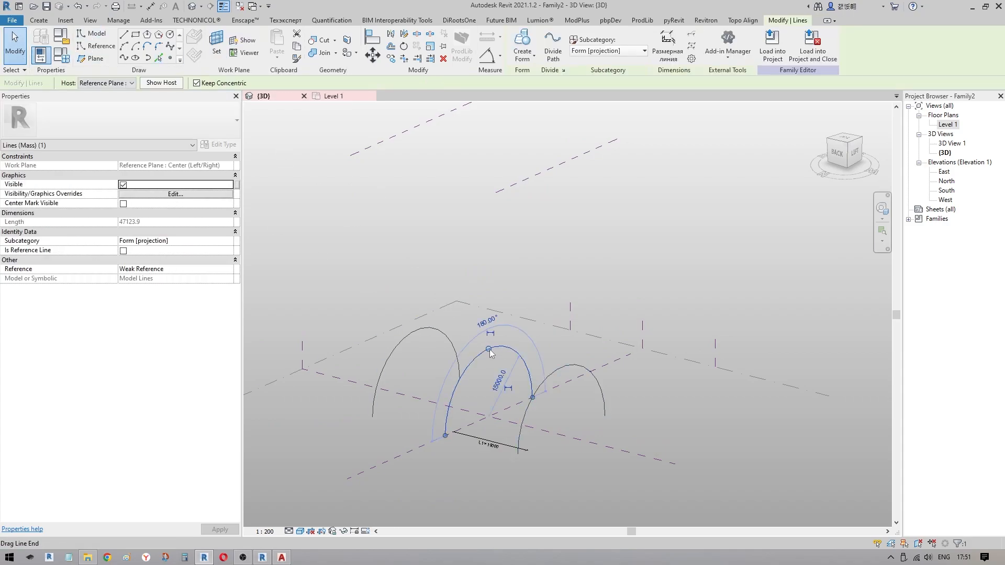
left_click_drag(488, 348, 489, 329)
middle_click_drag(725, 369, 593, 346, "shift")
Step: Try to create a single form from all three semicircular arcs together
left_click(456, 372, "ctrl")
middle_click_drag(459, 372, 567, 368, "shift")
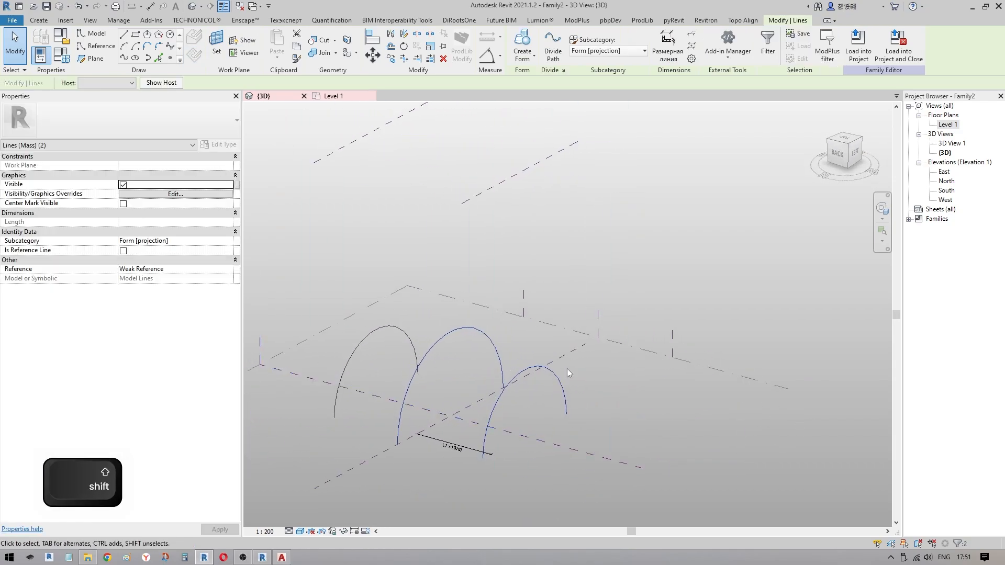
left_click(522, 43)
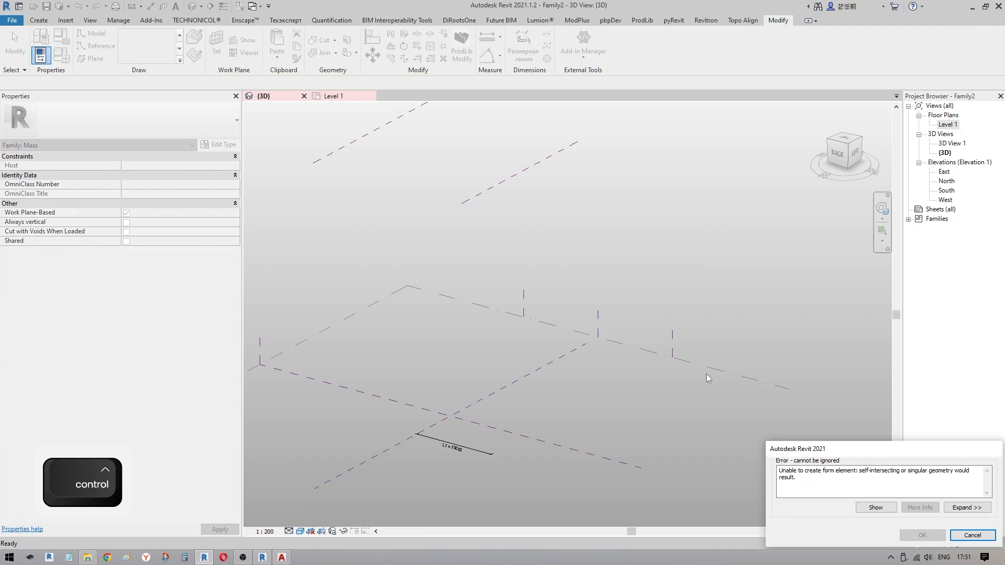
key("Escape")
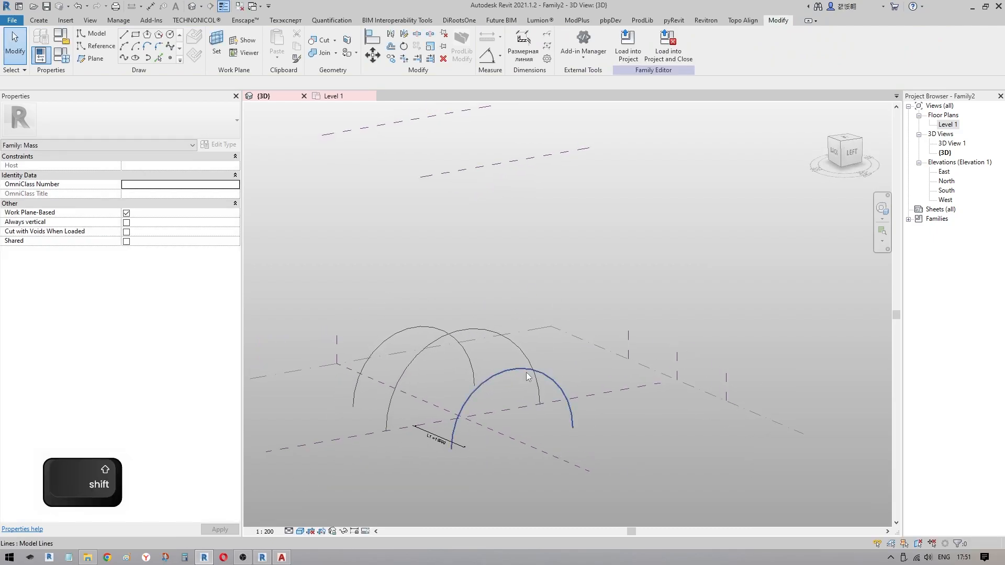
Step: Try a form between only the two end arcs on planes s1 and s2, and undo it
left_click(528, 376)
left_click(390, 338, "ctrl")
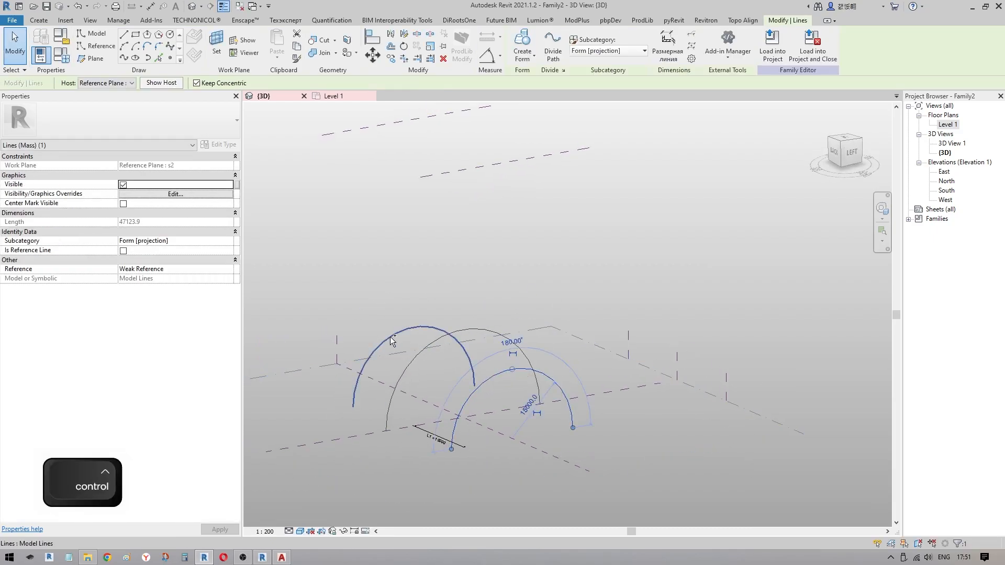
left_click(521, 43)
middle_click_drag(629, 321, 537, 343, "shift")
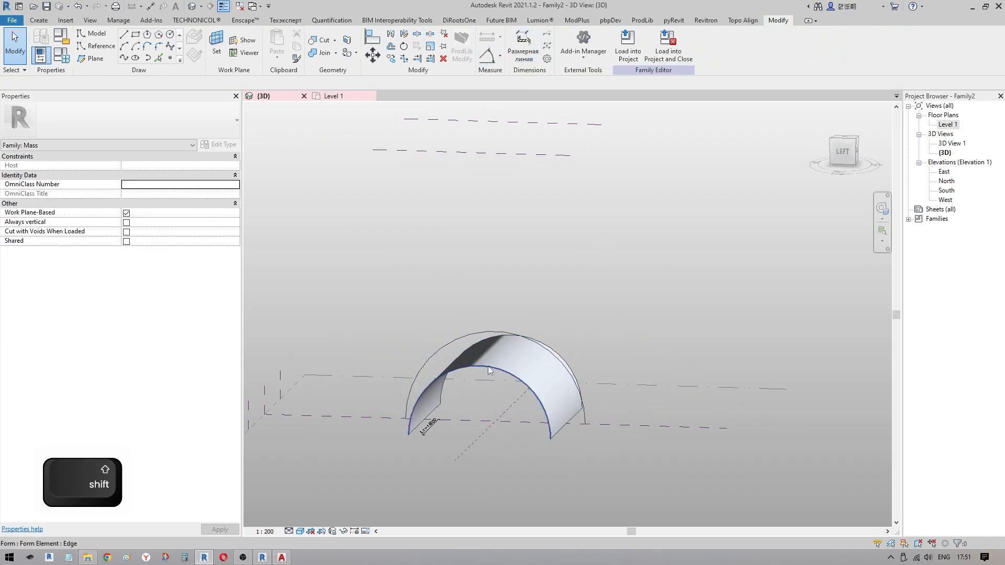
key("ctrl+z")
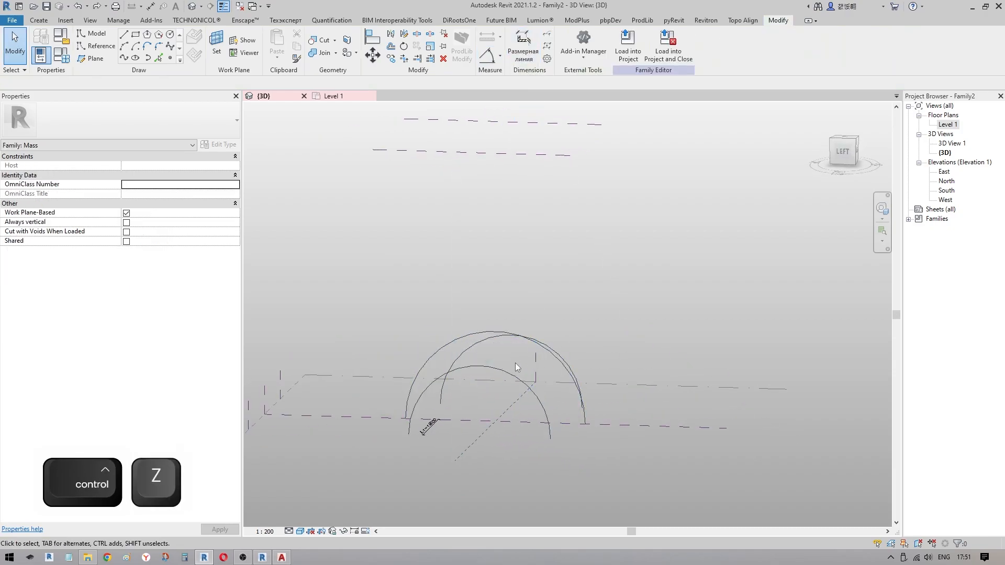
Step: Create one form between the s2 arc and the middle arc, and a second between the middle arc and the s1 arc
left_click(514, 376)
left_click(506, 332, "ctrl")
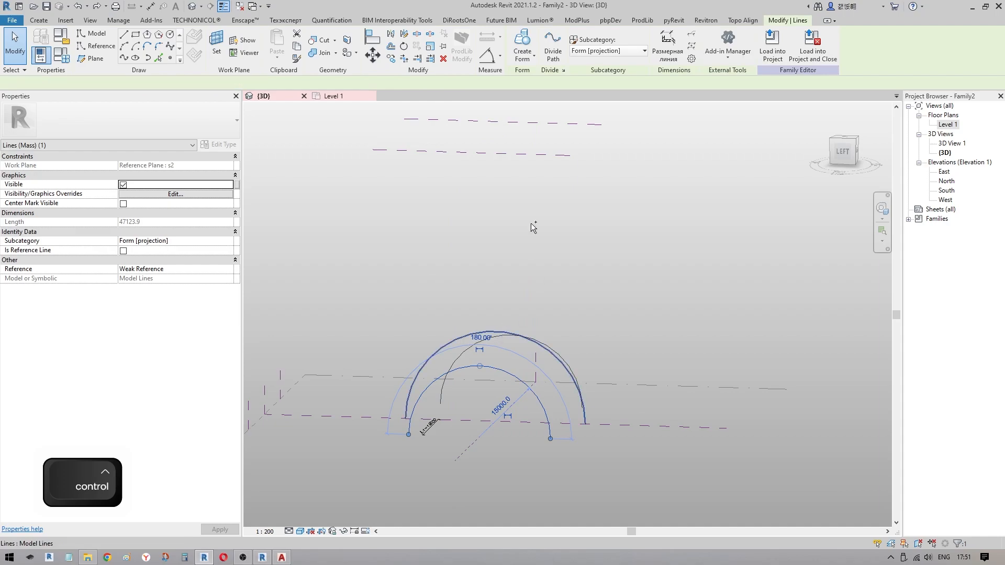
left_click(523, 41)
middle_click_drag(675, 293, 615, 390, "shift")
left_click(621, 390)
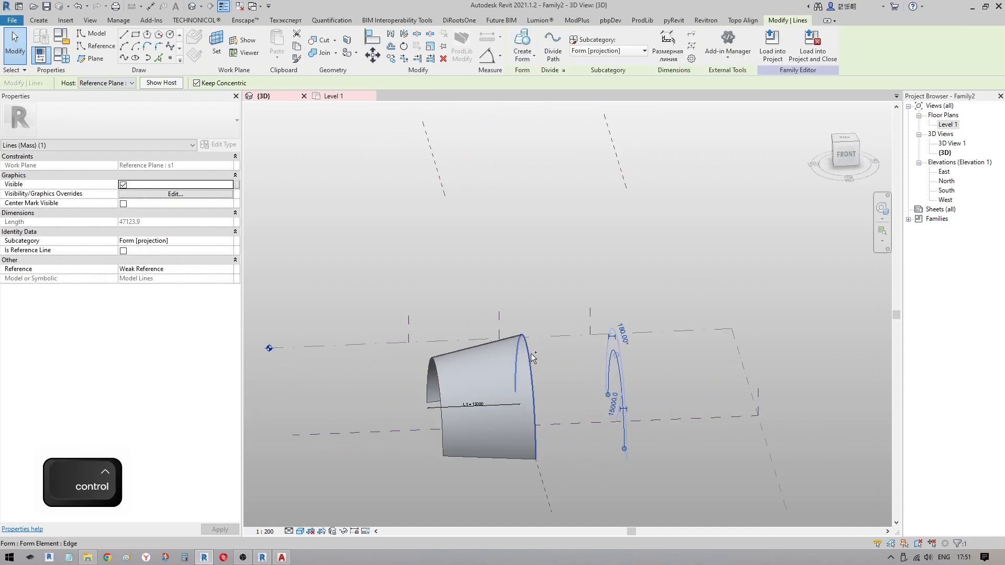
left_click(530, 354, "ctrl")
left_click(520, 42)
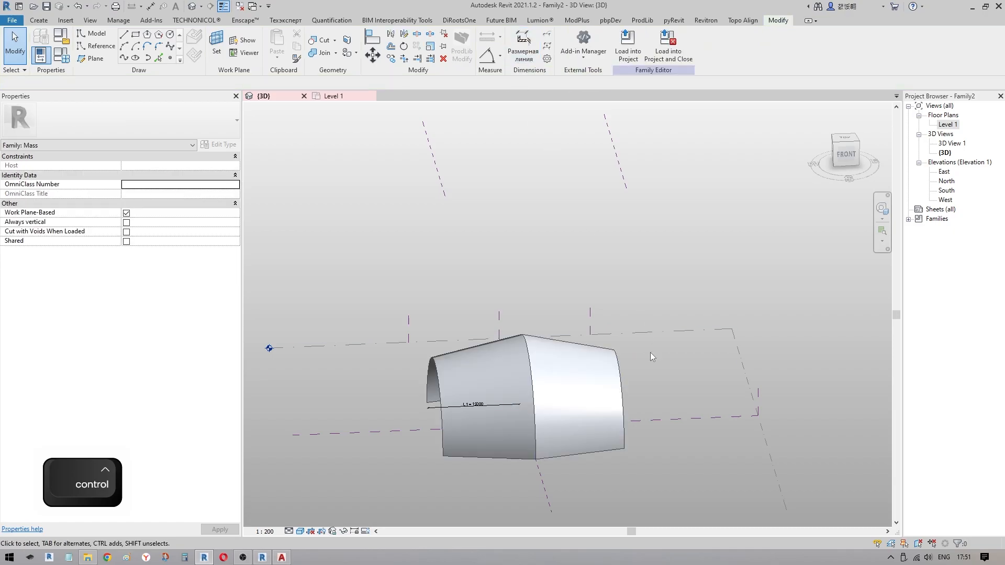
middle_click_drag(650, 352, 559, 317, "shift")
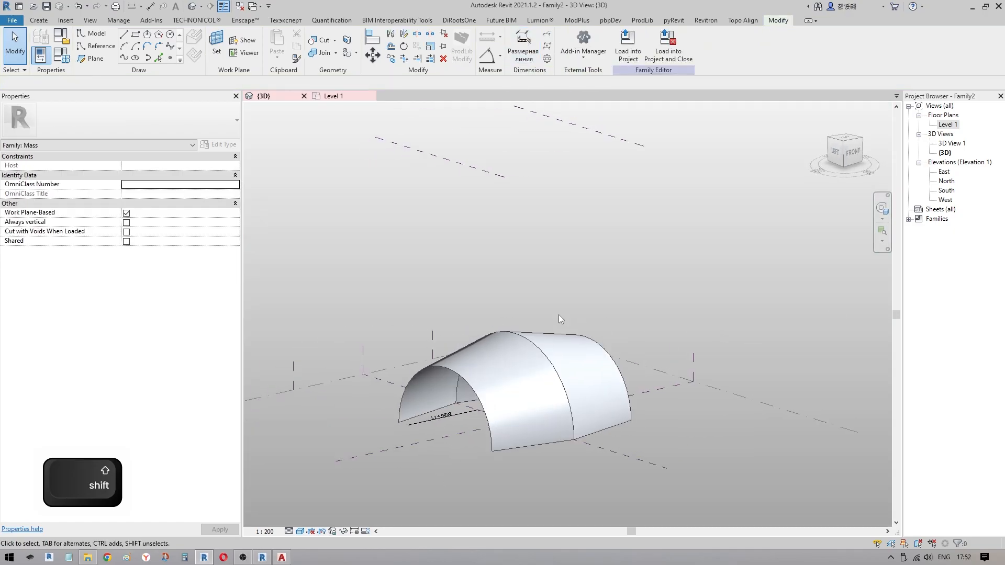
Step: Undo both arched forms to get back to the three separate arcs
left_click(526, 338)
key("Escape")
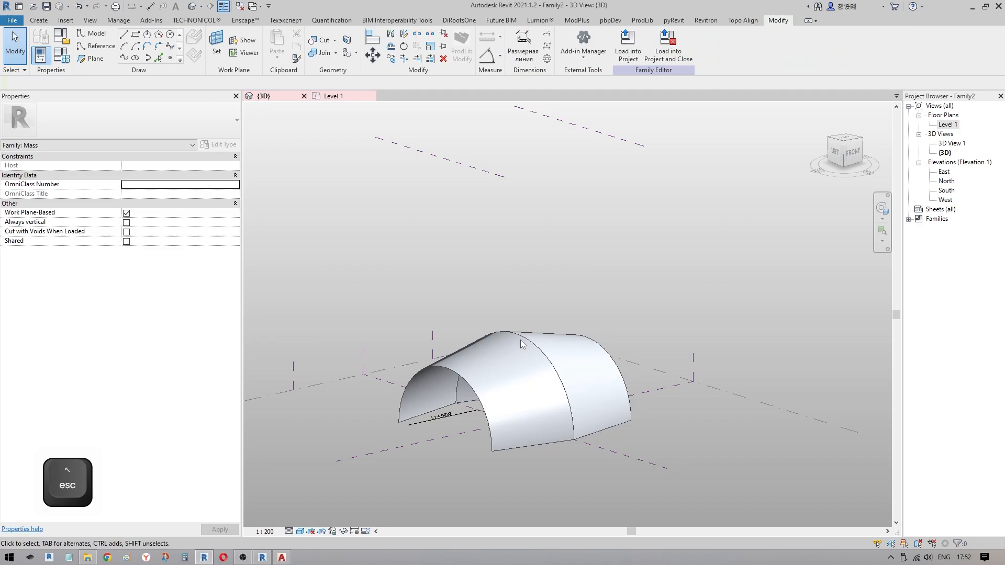
key("ctrl+z")
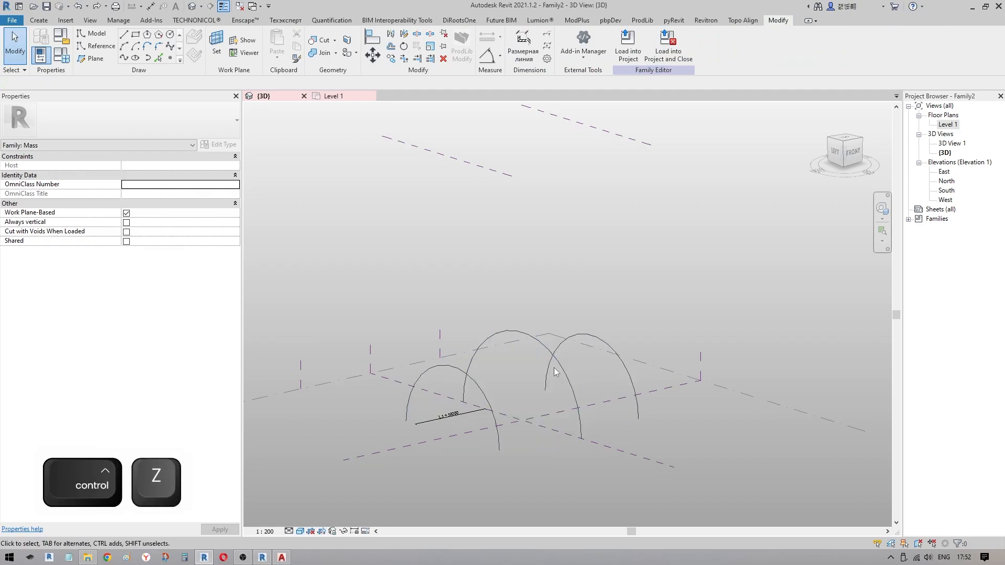
Step: Place reference points on the middle arc at both endpoints and at its crown
left_click(558, 359)
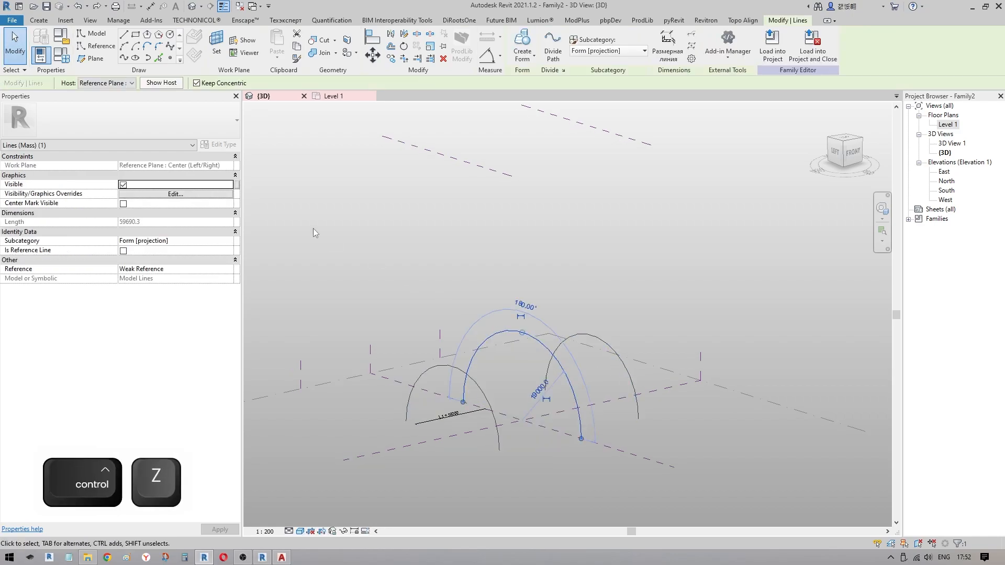
left_click(170, 58)
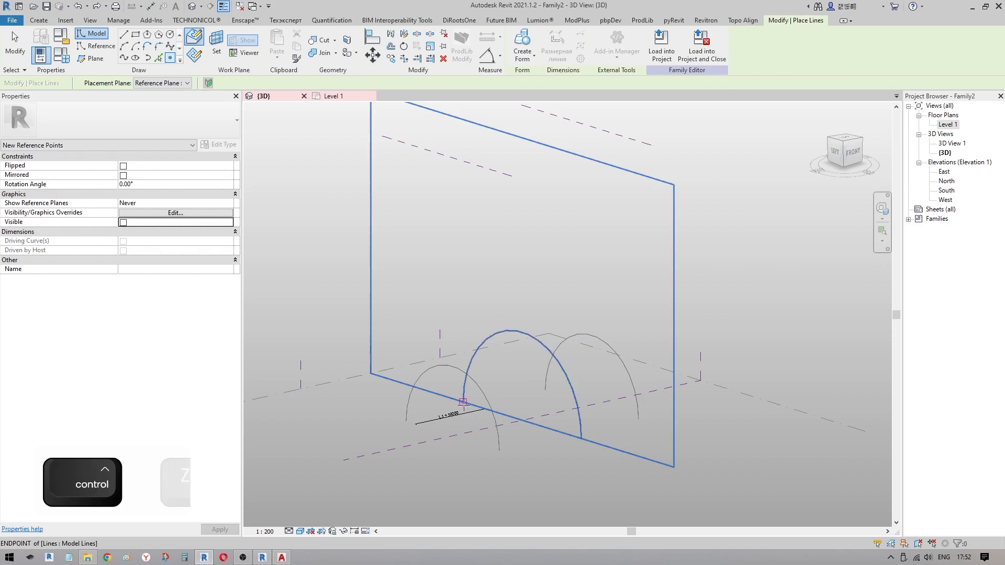
left_click(522, 332)
left_click(582, 439)
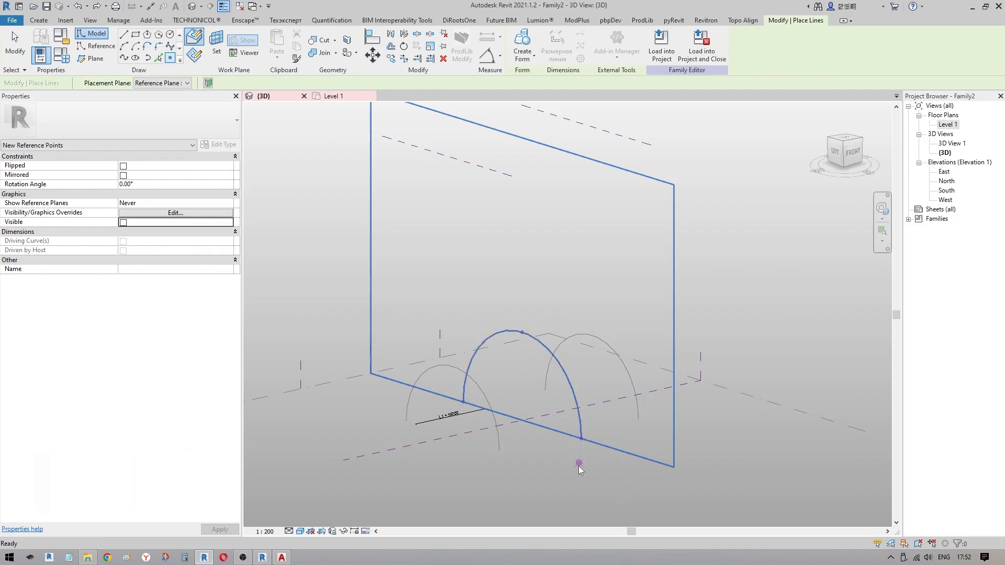
key("Escape")
Step: Draw a spline through the three reference points of the middle arc
left_click(463, 402)
left_click(522, 331, "ctrl")
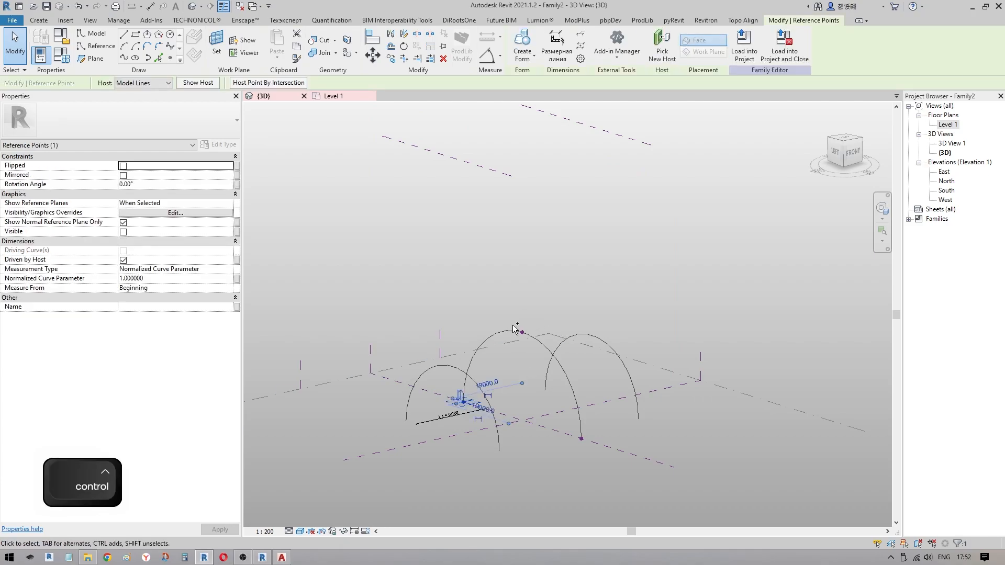
left_click(580, 438, "ctrl")
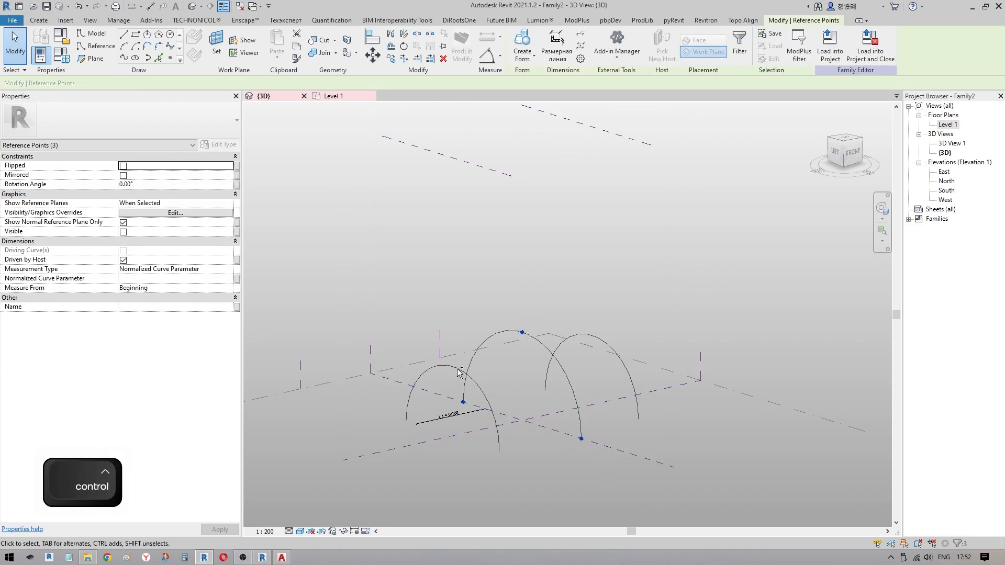
left_click(124, 58)
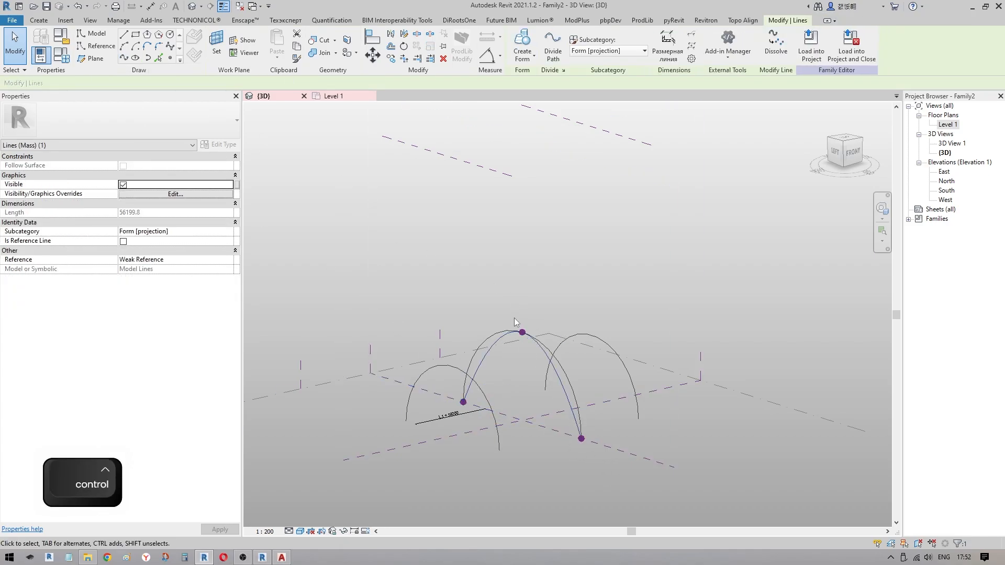
Step: Try to create a form from the two end arcs and the middle spline
left_click(466, 376)
left_click(491, 348, "ctrl")
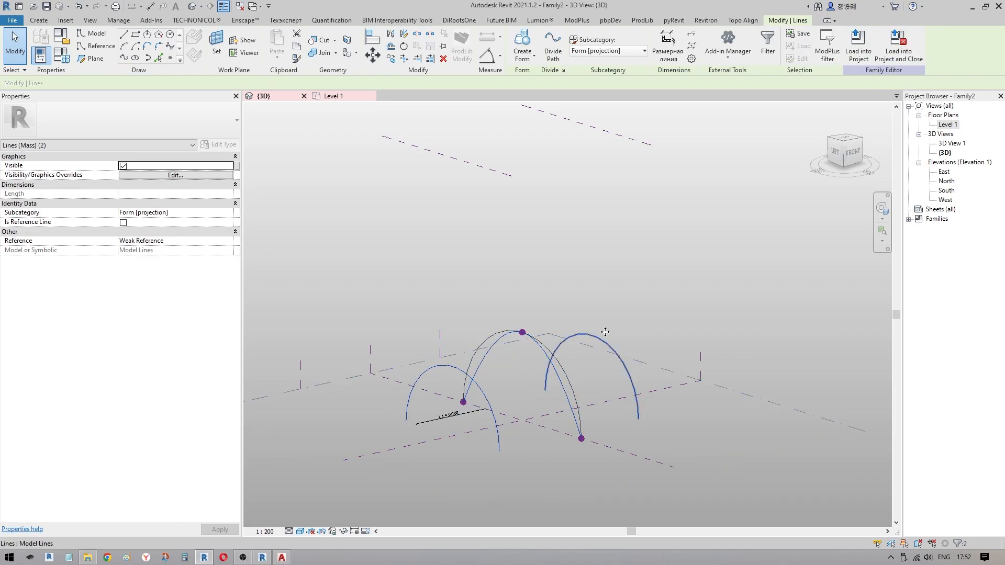
left_click(521, 38)
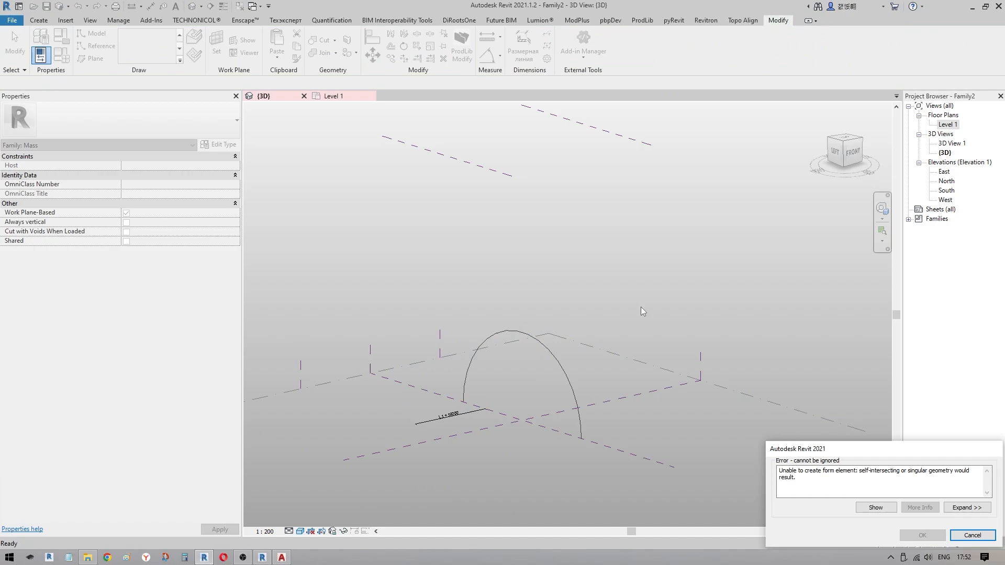
key("Escape")
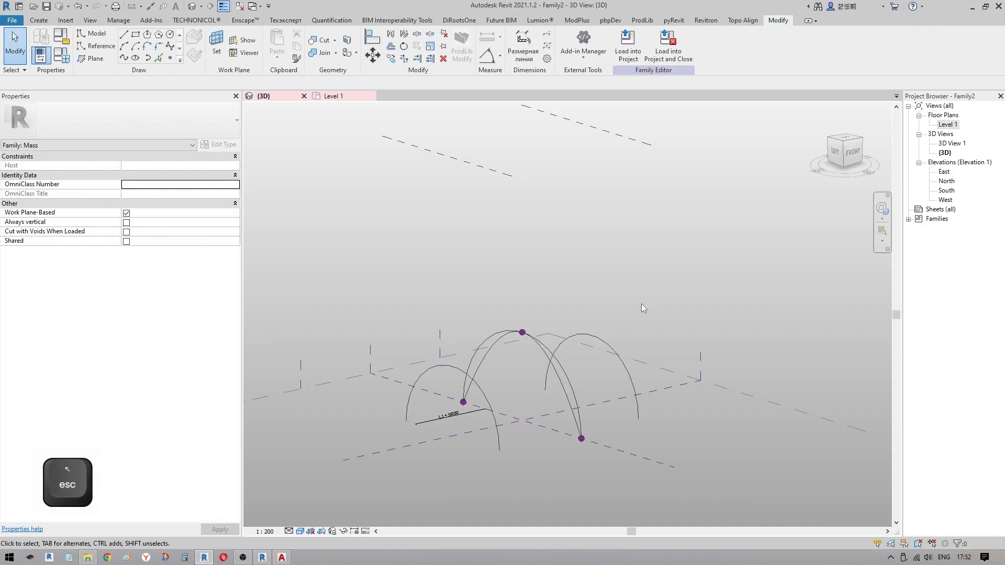
Step: Place reference points at both endpoints and the crown of each end arc on planes s2 and s1
left_click(172, 60)
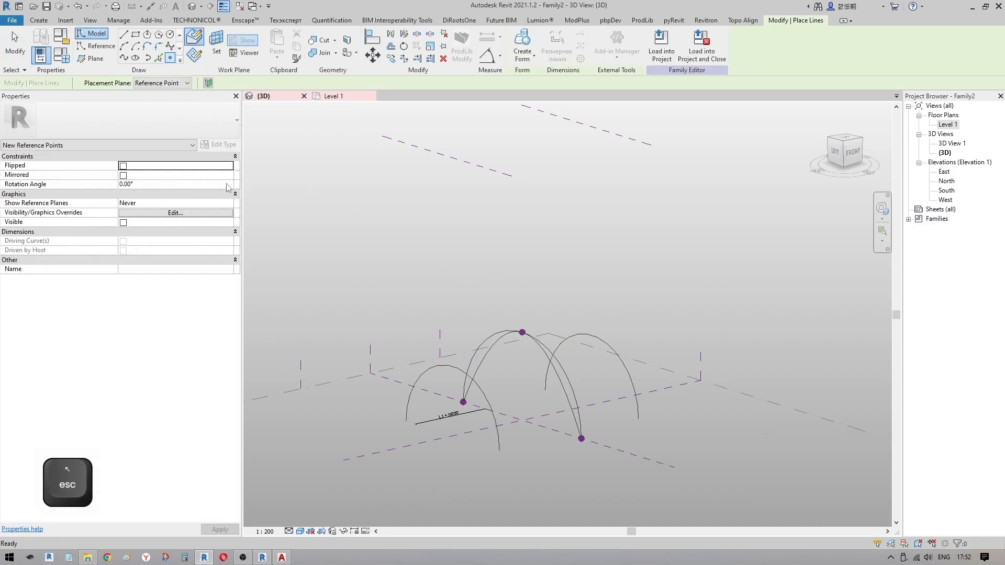
left_click(452, 368)
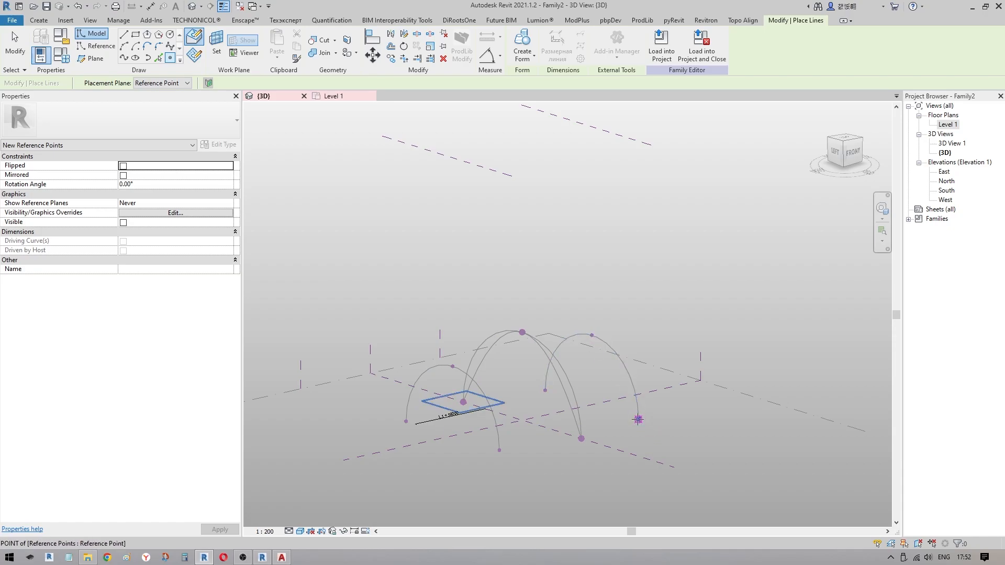
key("Escape")
key("Escape")
Step: Delete the original semicircular arcs, keeping the reference points and the middle spline
left_click(609, 370)
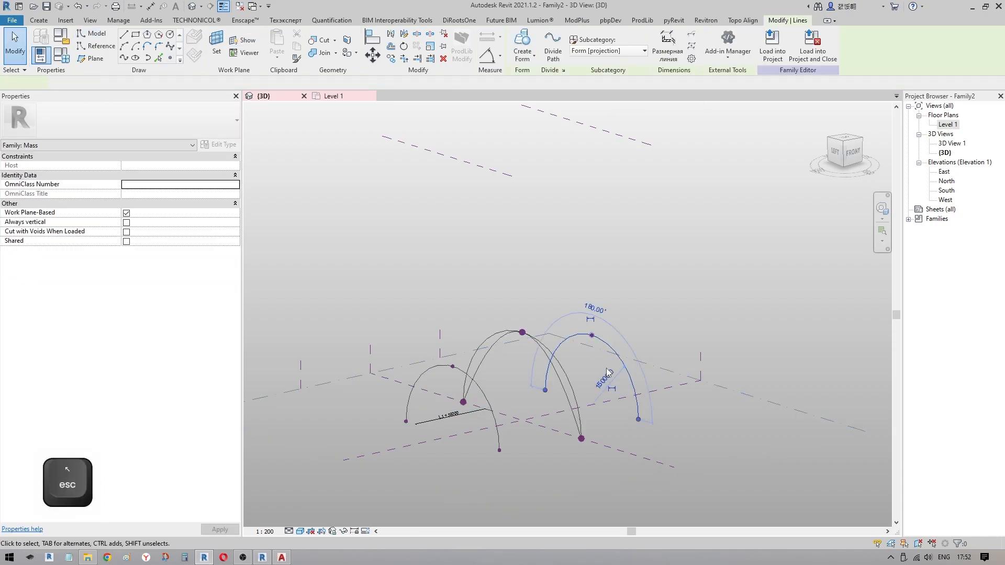
key("Delete")
left_click(478, 394)
key("Delete")
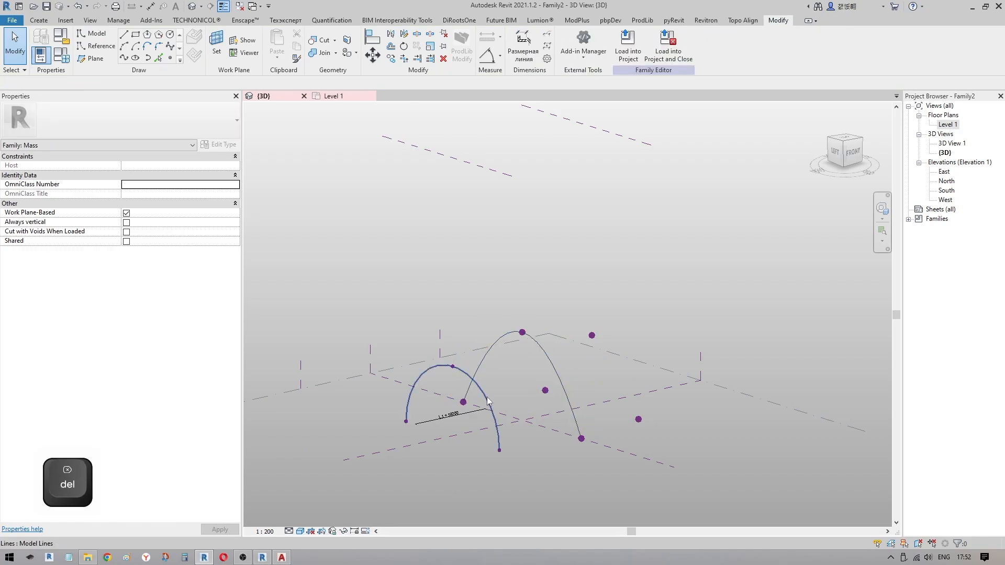
left_click(406, 423)
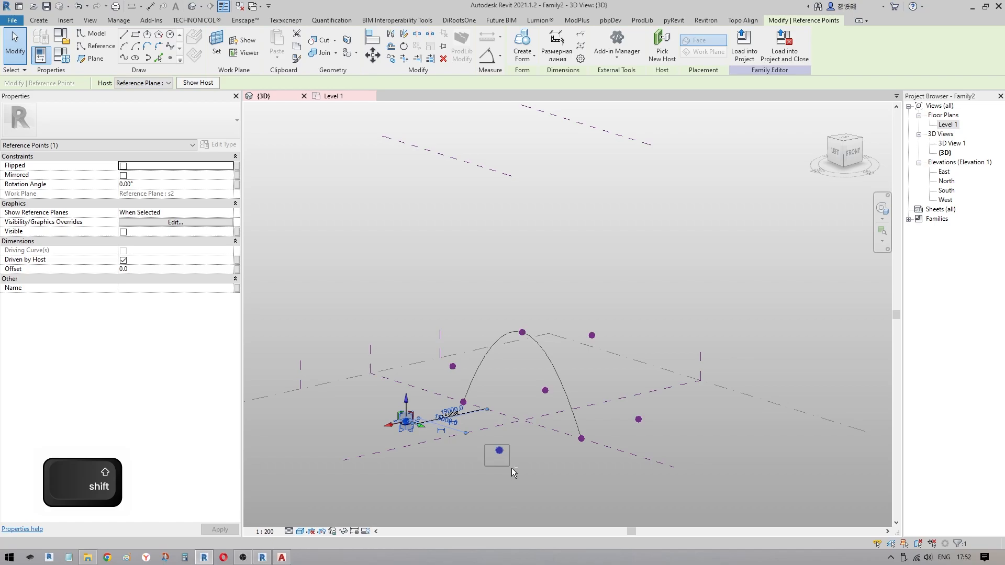
left_click_drag(512, 471, 513, 472, "shift")
left_click(123, 59)
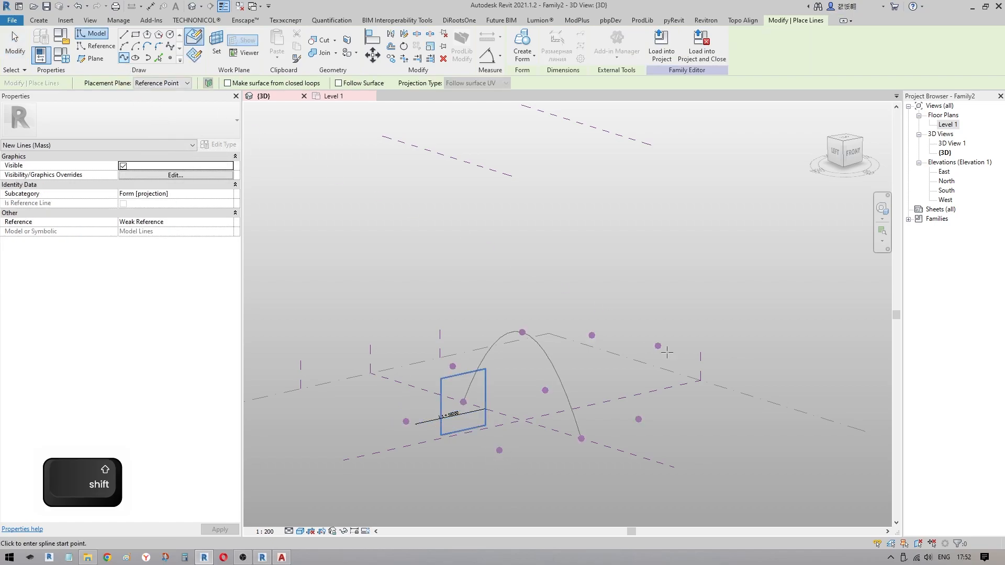
key("Escape")
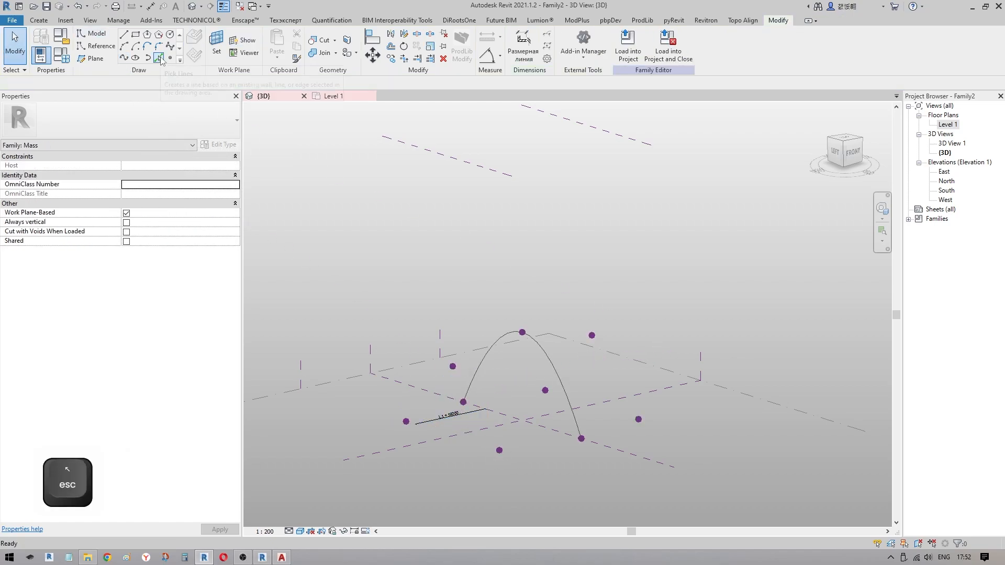
Step: Draw a spline through the three reference points on plane s2
left_click_drag(393, 399, 419, 454)
left_click(453, 367, "ctrl")
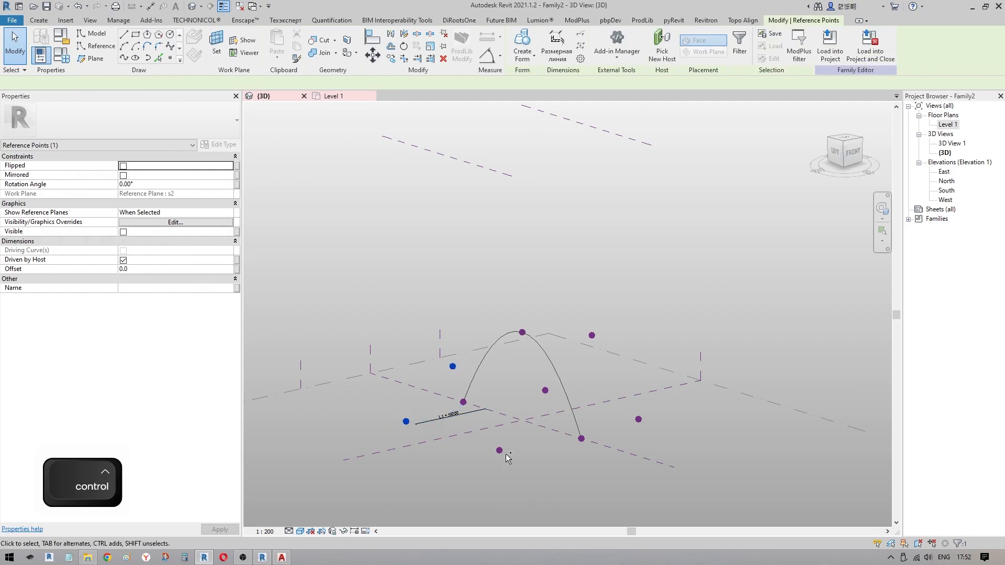
left_click(499, 450, "ctrl")
middle_click_drag(508, 463, 492, 475, "shift")
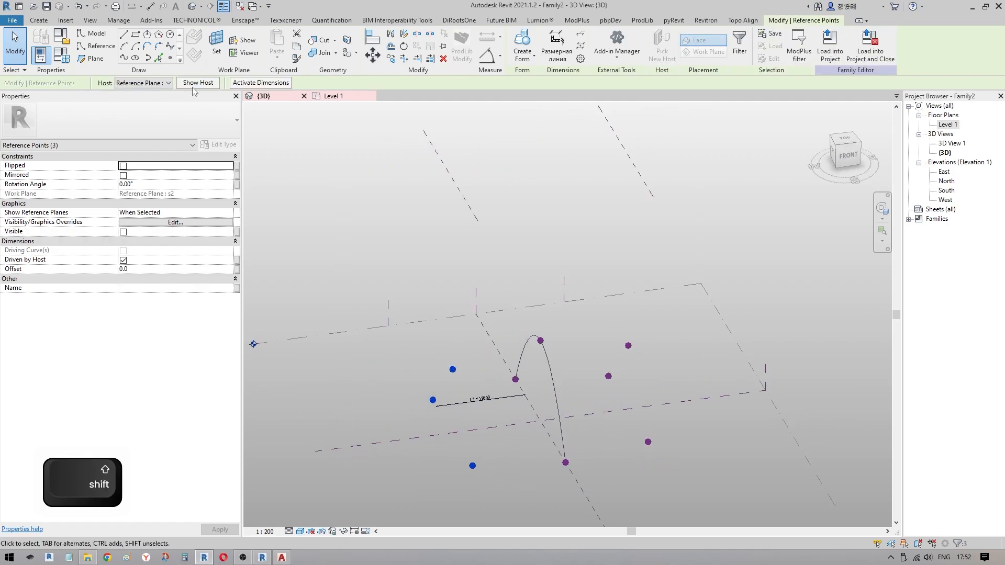
left_click(126, 59)
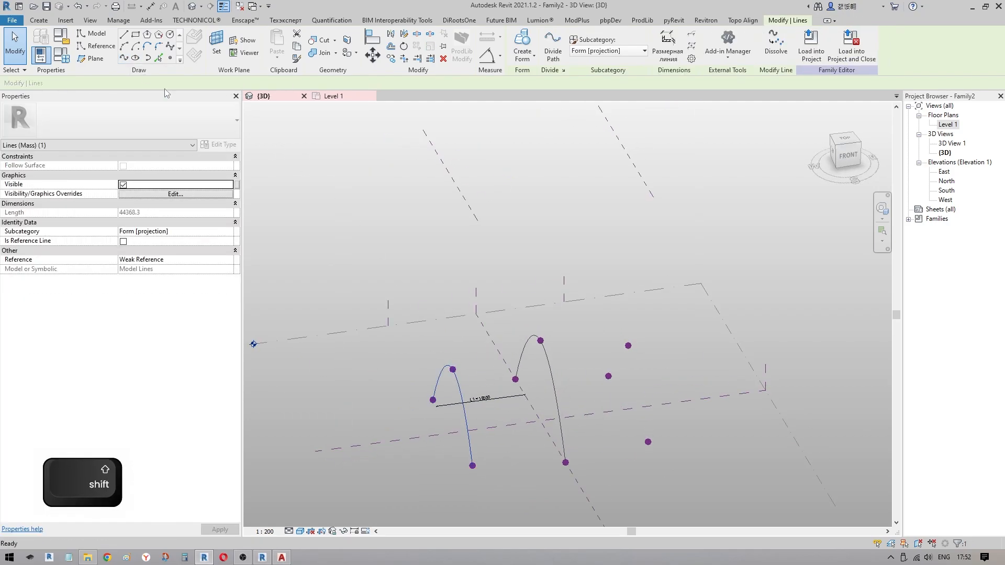
Step: Draw a spline through the three reference points on plane s1
left_click(622, 389)
left_click(631, 348, "ctrl")
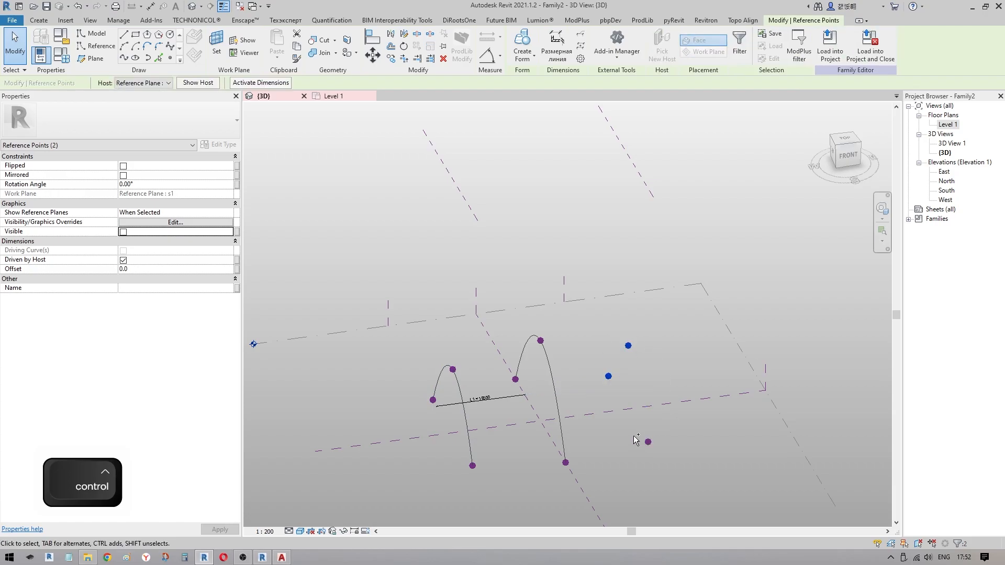
left_click(648, 441, "ctrl")
left_click(125, 58)
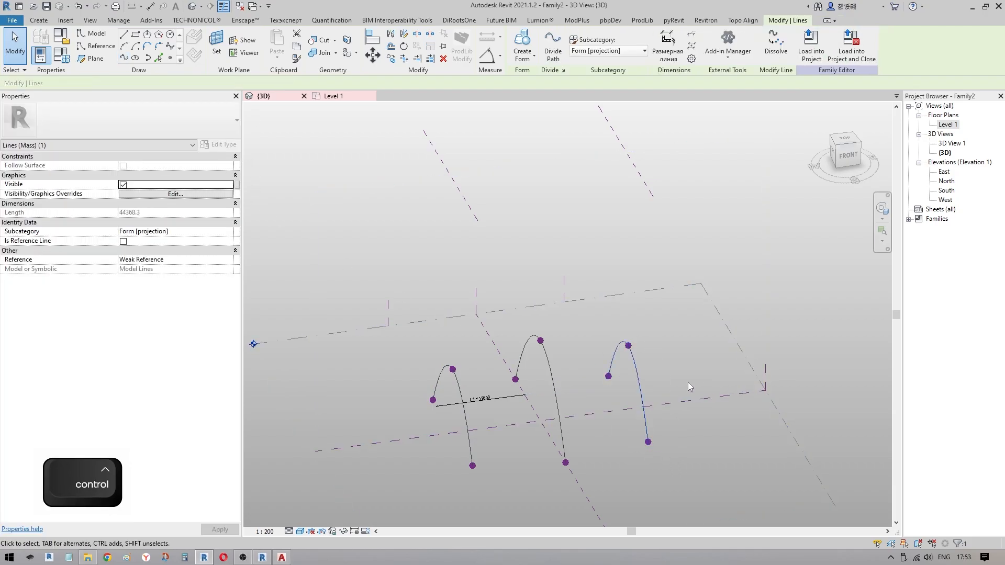
Step: Select the three spline arches and create a form from them
middle_click_drag(689, 386, 608, 367, "shift")
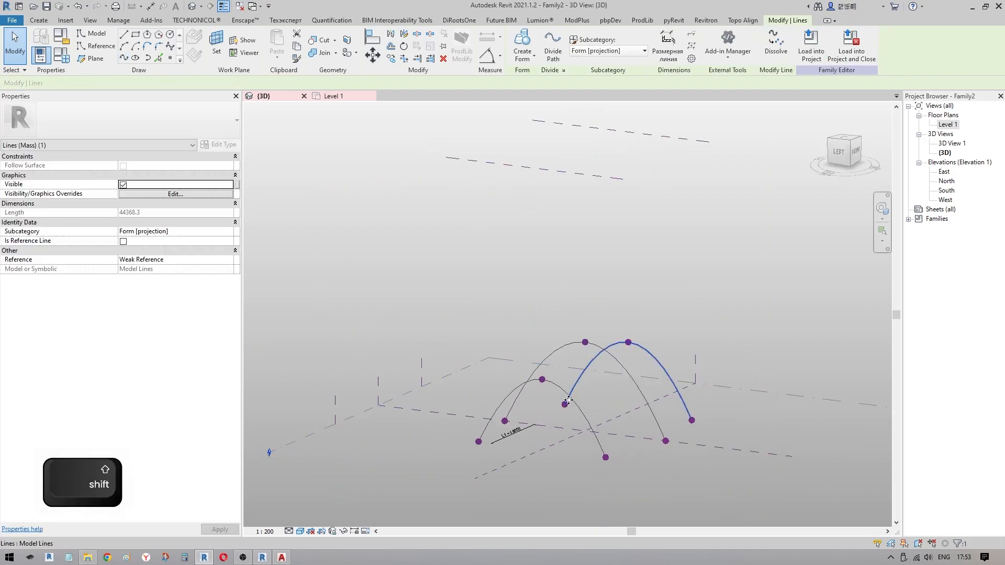
key("Escape")
left_click(557, 358)
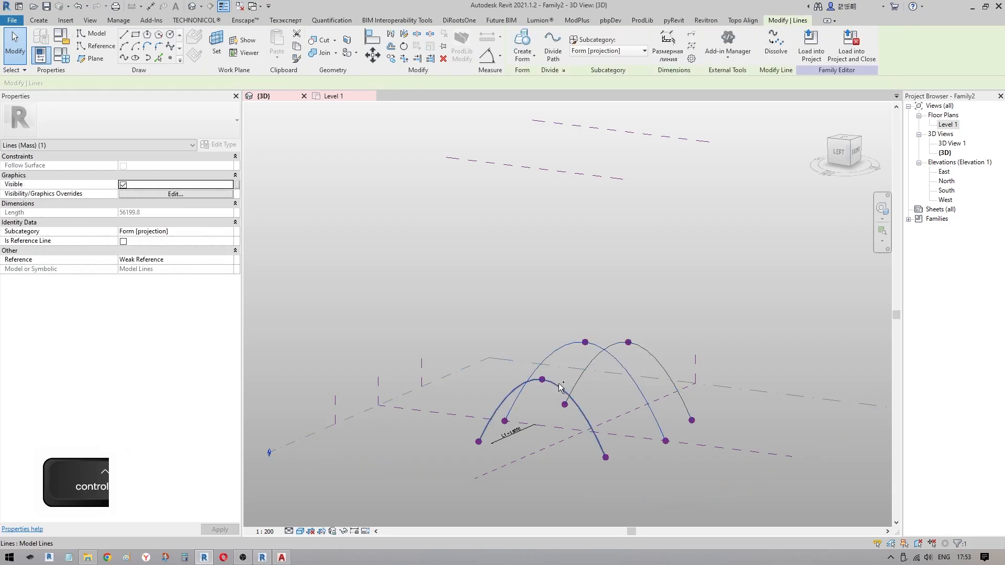
left_click(561, 389, "ctrl")
left_click(626, 345, "ctrl")
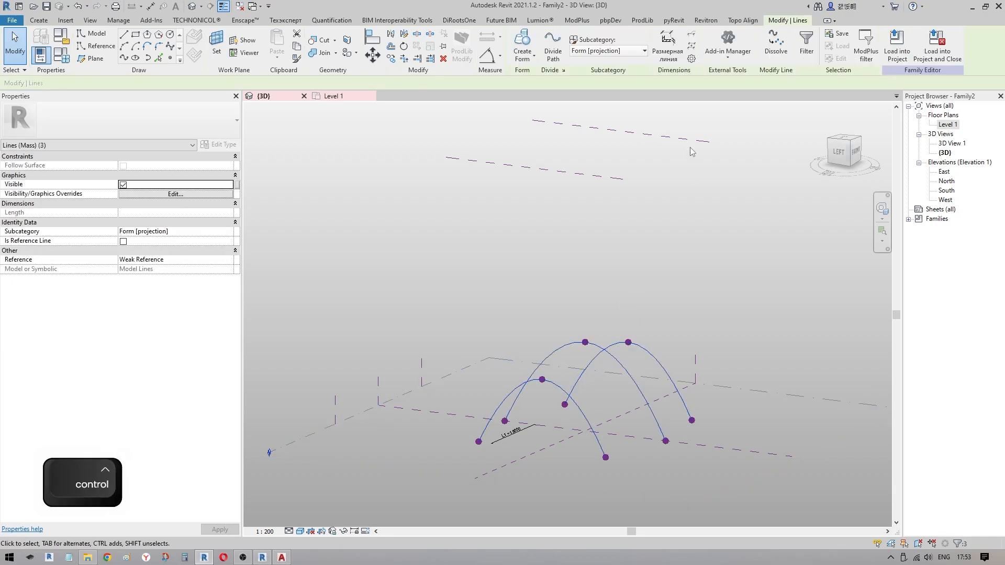
left_click(522, 44)
middle_click_drag(701, 359, 596, 378, "shift")
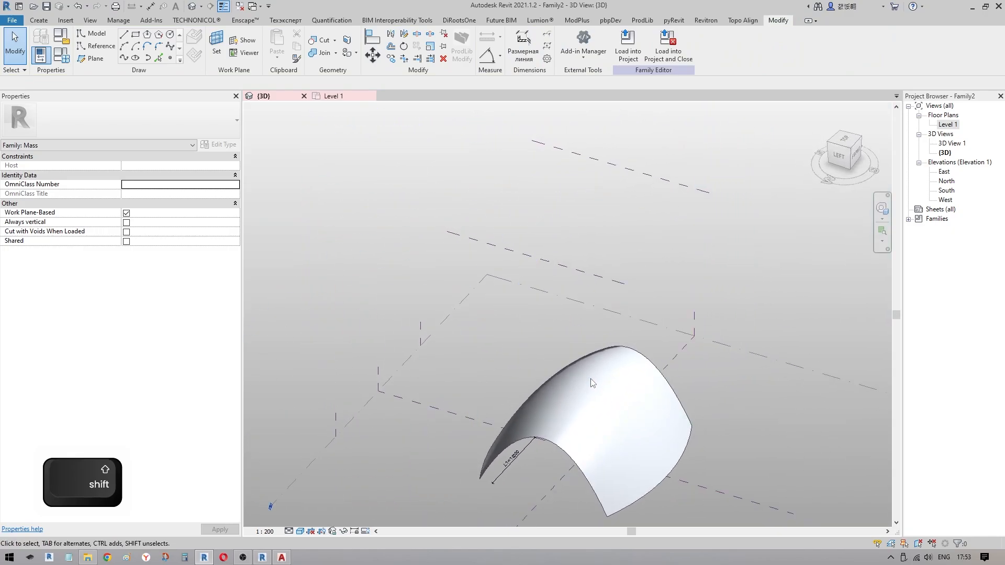
Step: Raise the crown of the form's middle arch along the centre plane in the North elevation
left_click(586, 378)
middle_click_drag(586, 378, 720, 330, "shift")
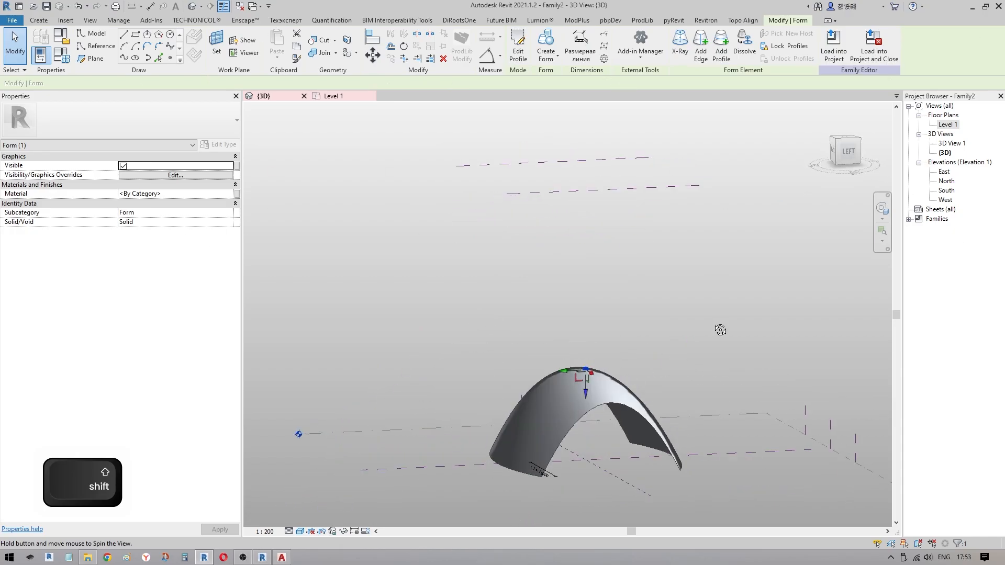
double_click(947, 181)
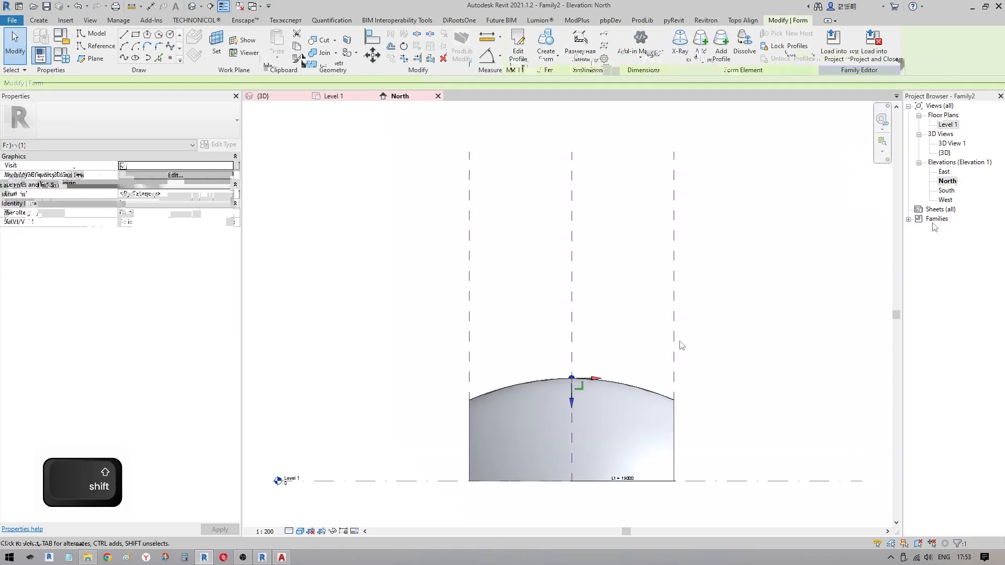
left_click_drag(572, 401, 571, 370)
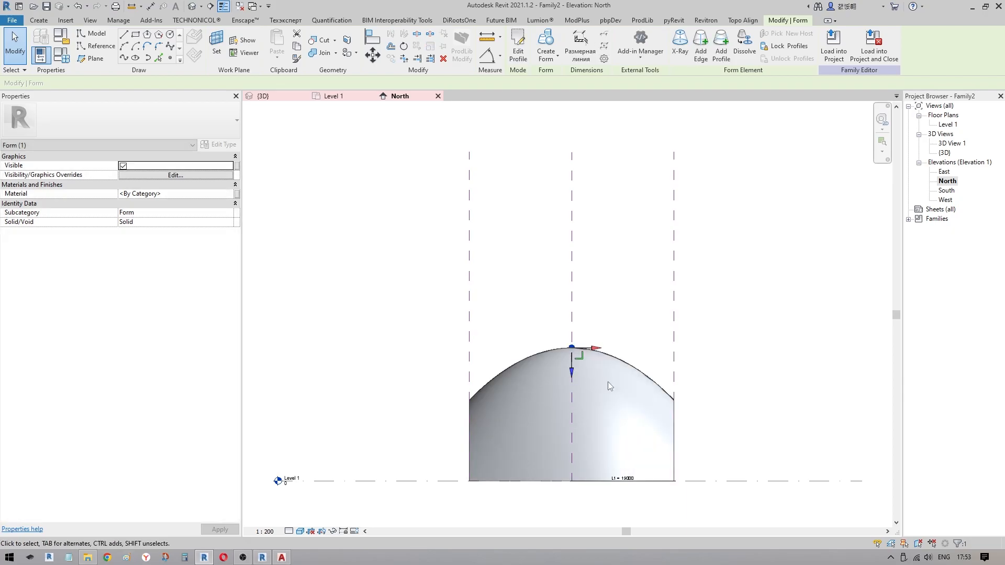
middle_click_drag(679, 410, 641, 416)
scroll(653, 375, "down", 1, "shift")
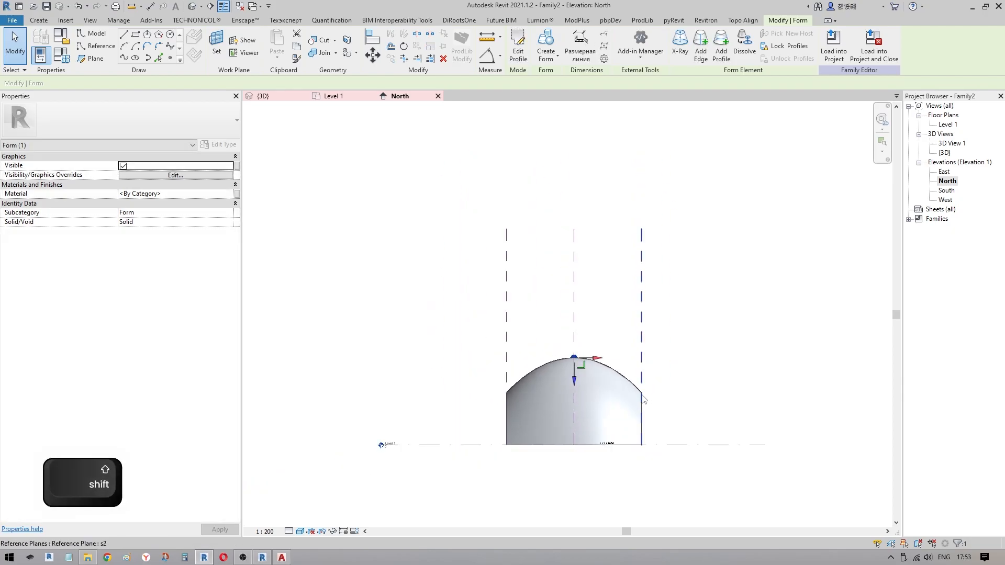
key("Escape")
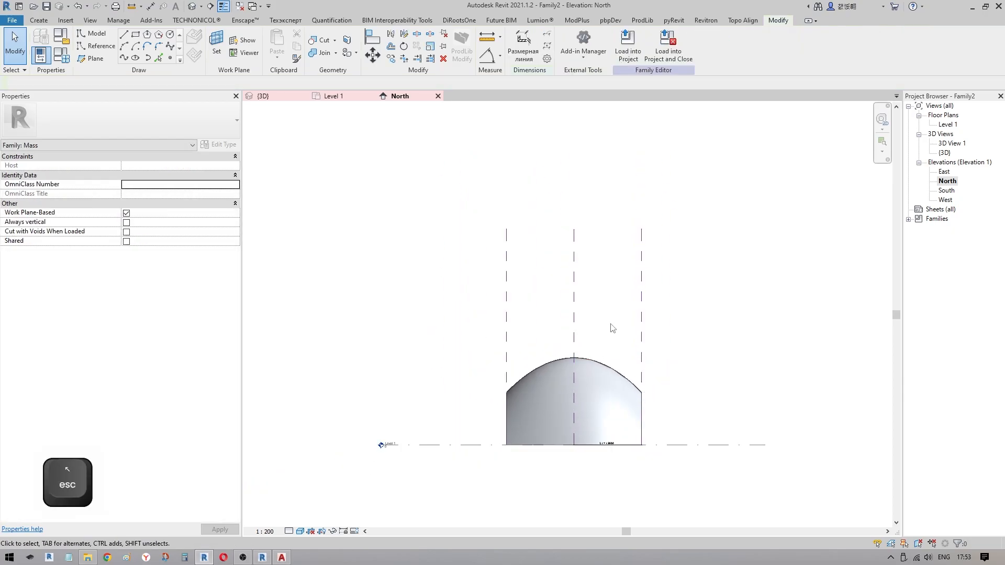
Step: Draw a horizontal reference line about 76000 long on the Center (Front/Back) plane, about 28000 above Level 1 and over the form's crown
left_click(576, 310)
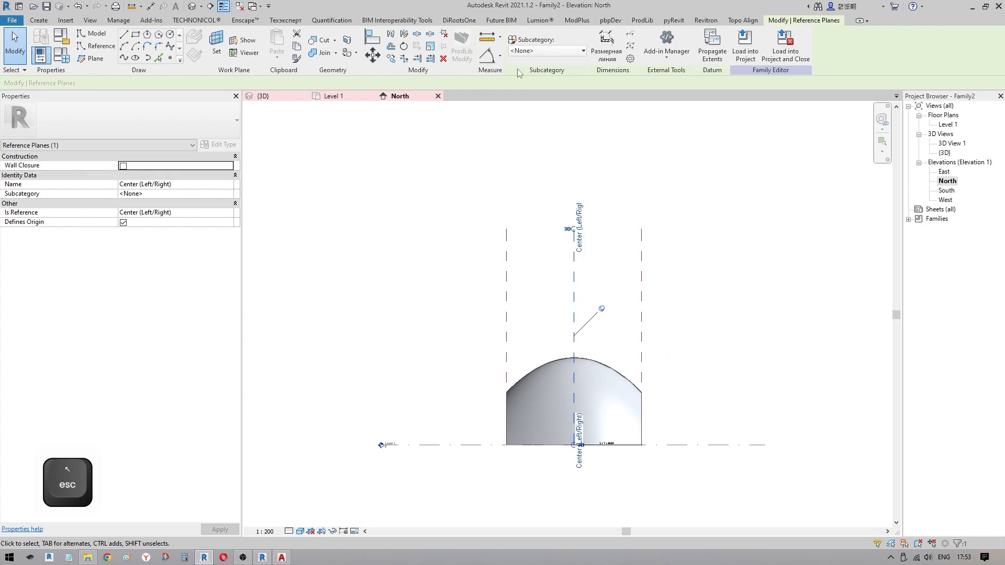
left_click(96, 45)
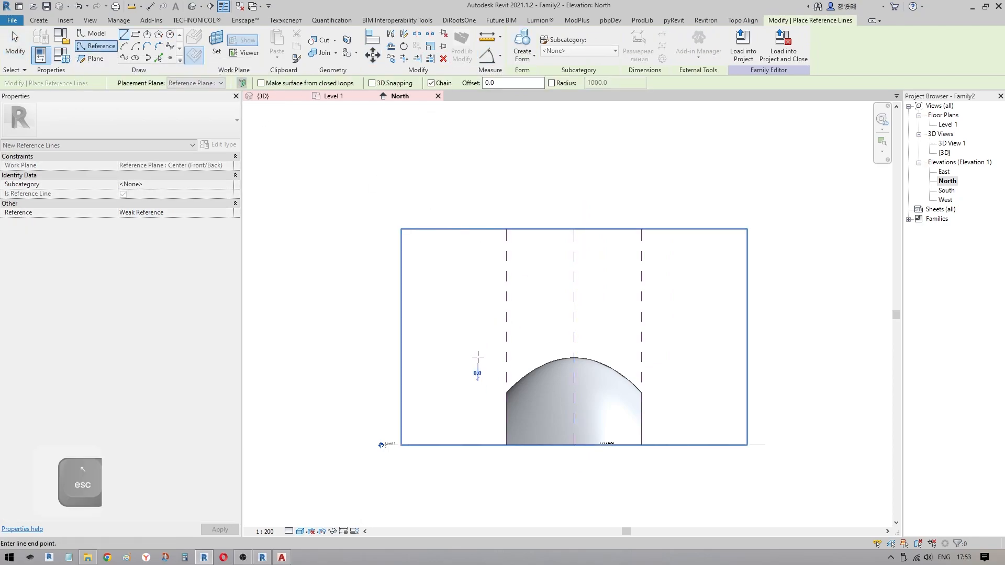
left_click(747, 357)
key("Escape")
scroll(646, 357, "up", 2)
left_click_drag(645, 357, 644, 343)
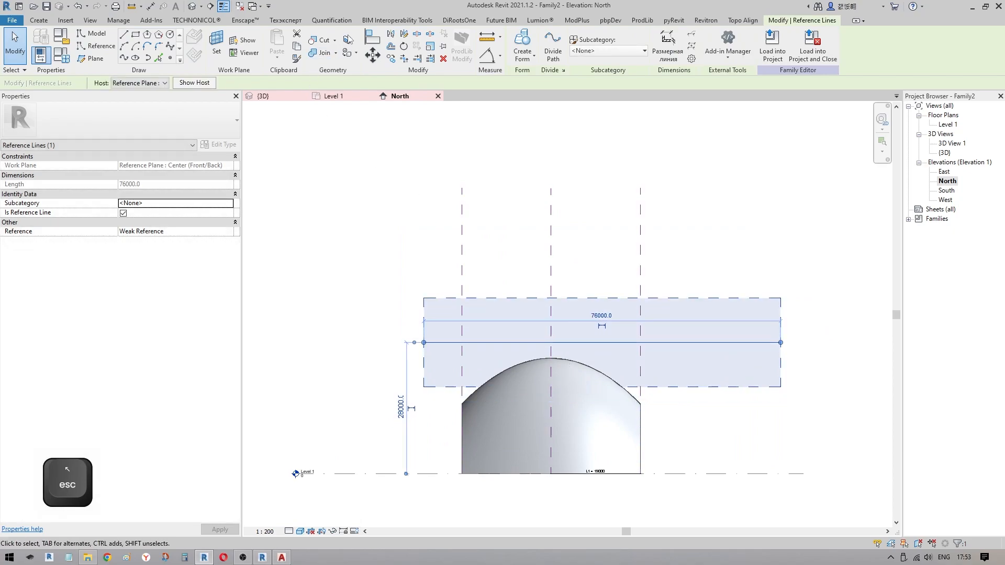
Step: Align the crown of the middle arch to the horizontal reference line and lock the alignment
left_click(367, 38)
left_click(558, 343)
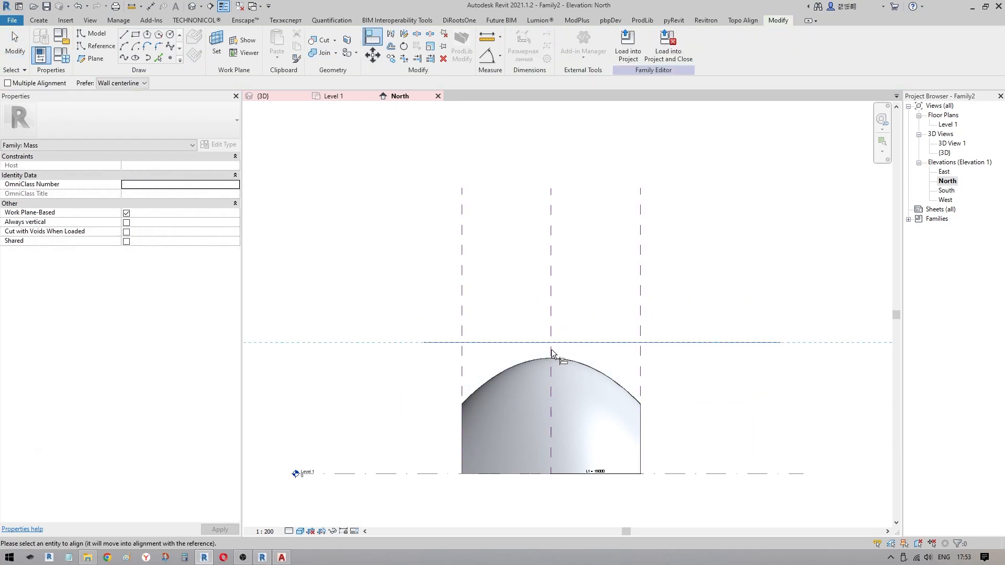
left_click(550, 358)
right_click(602, 246)
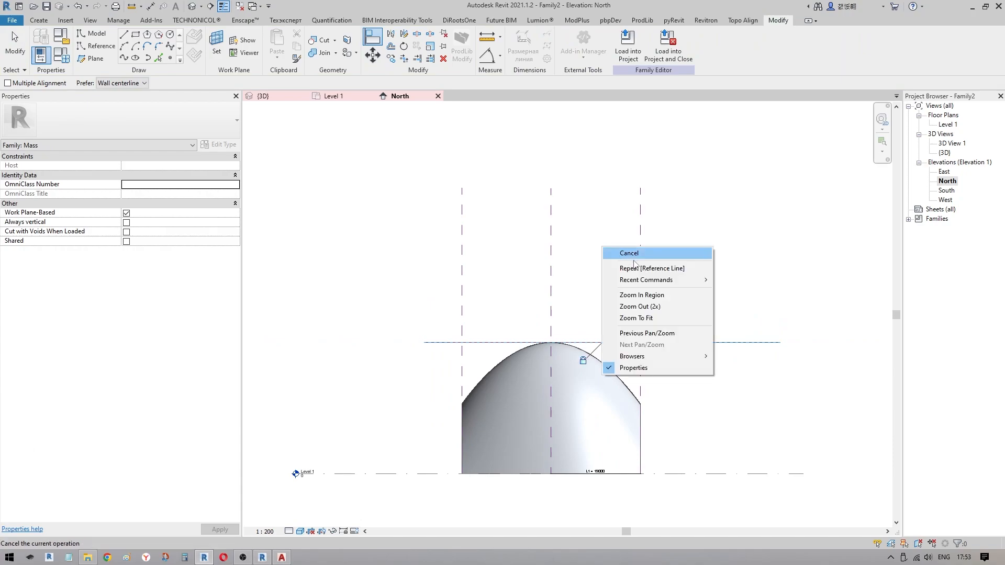
left_click(636, 254)
right_click(630, 253)
left_click(639, 257)
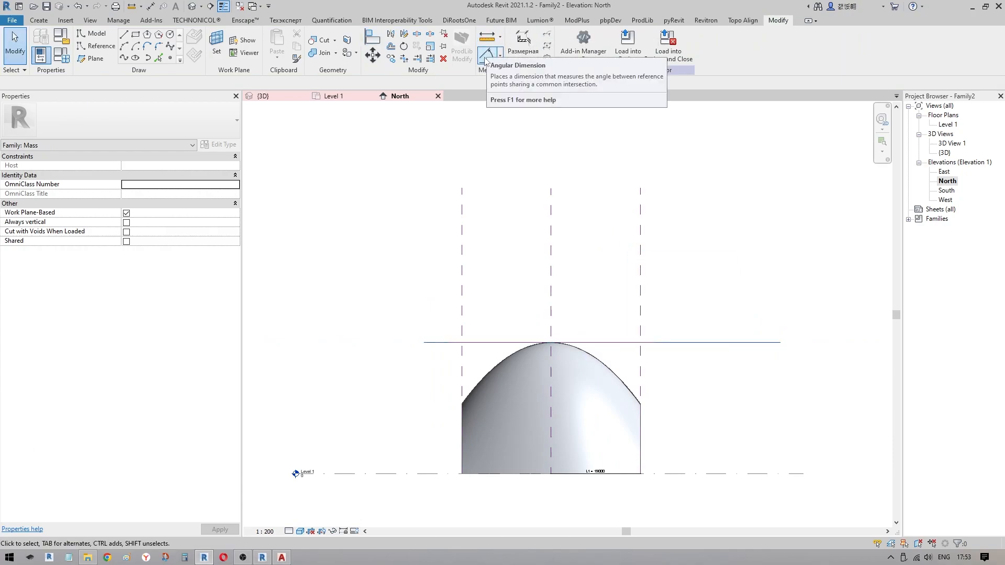
Step: Add an aligned dimension between the horizontal reference line and Level 1, placed beside the form
left_click(150, 6)
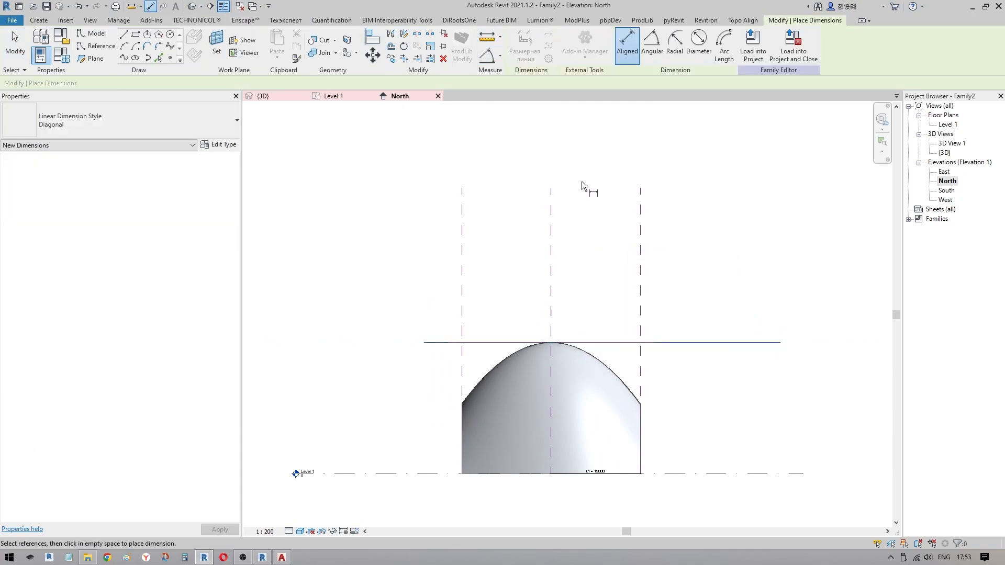
left_click(694, 339)
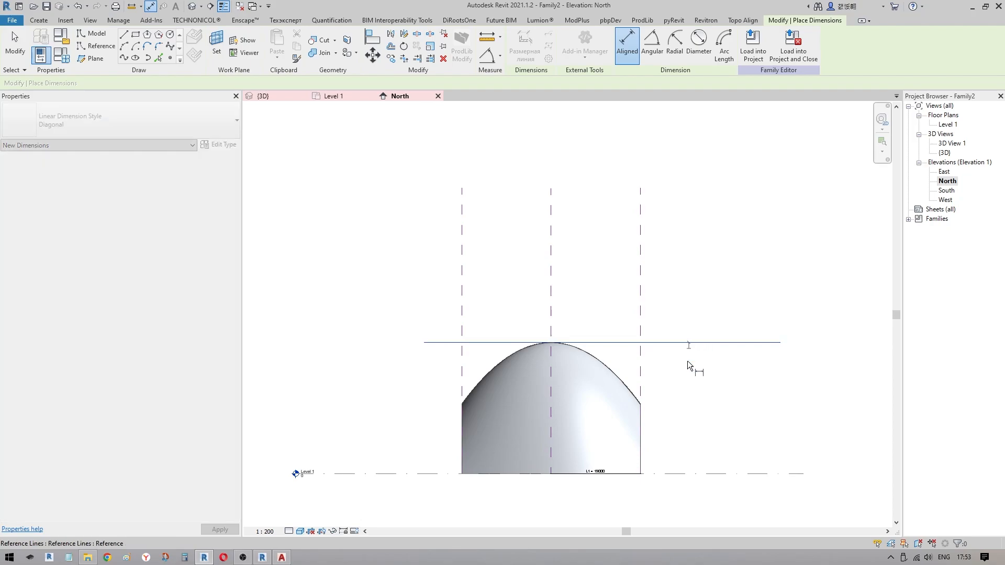
left_click(720, 474)
left_click(689, 417)
key("Escape")
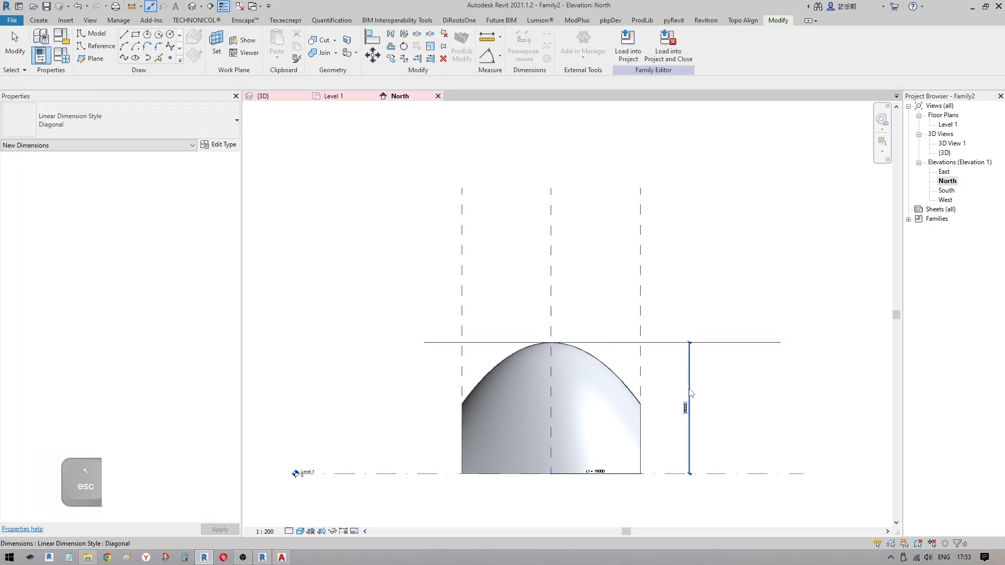
Step: Label the vertical height dimension with a new family type parameter named H1
left_click(618, 44)
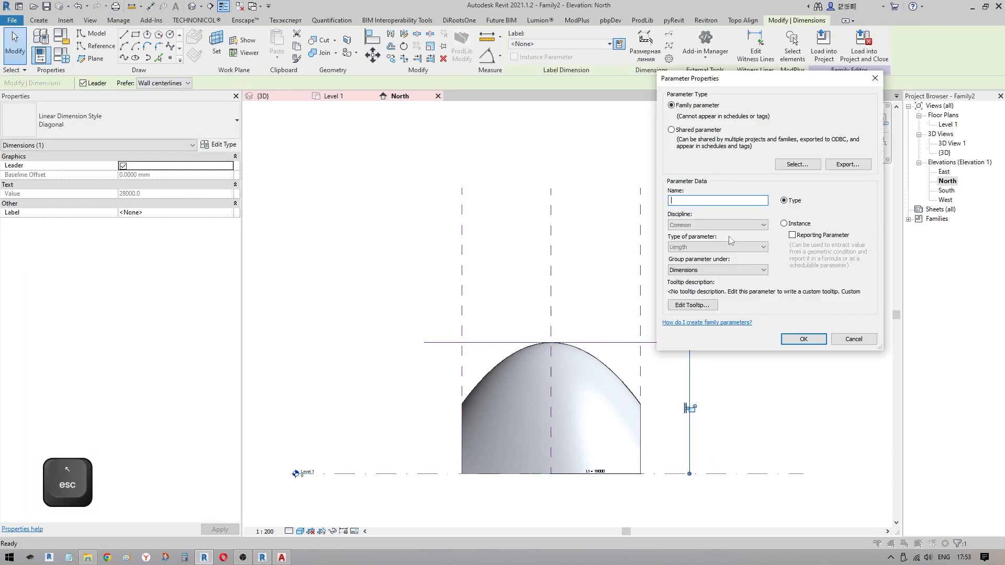
type("H1")
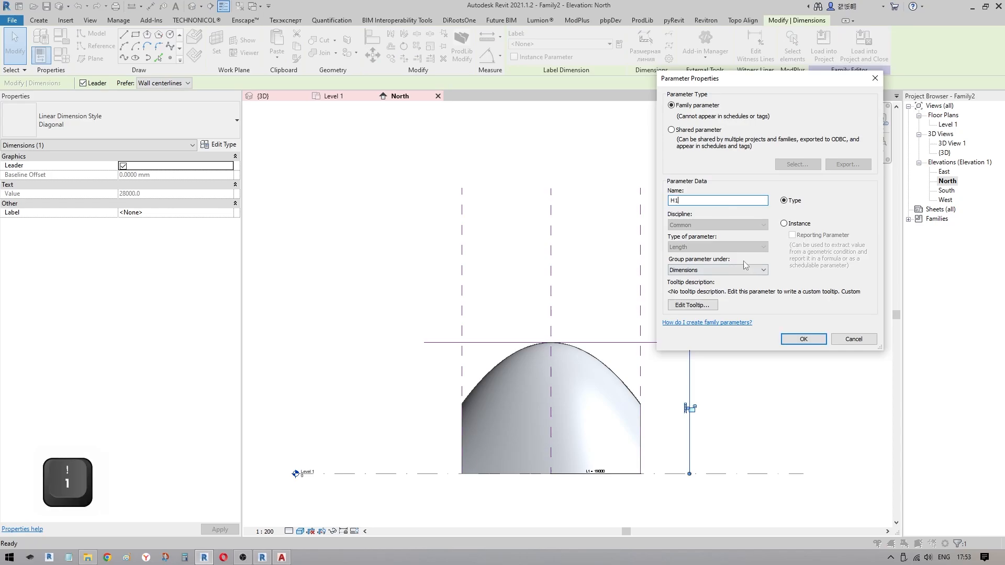
left_click(804, 339)
key("Escape")
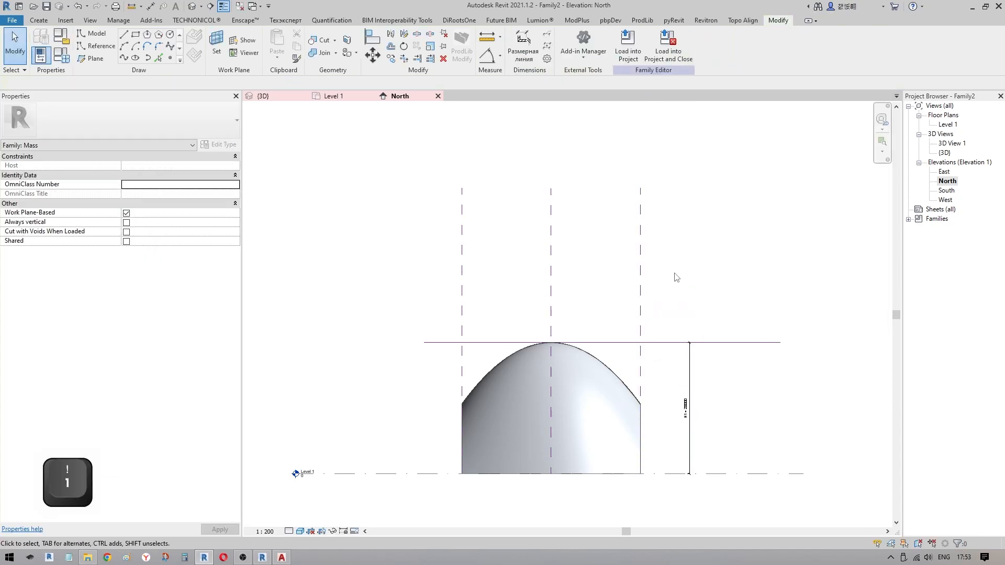
Step: Flex the form in the 3D view by moving the crown's reference line up to H1 = 43000 and down to 9000
left_click(292, 99)
middle_click_drag(582, 281, 489, 314, "shift")
left_click_drag(506, 337, 534, 257)
left_click(730, 379)
middle_click_drag(731, 379, 671, 385, "shift")
left_click(685, 258)
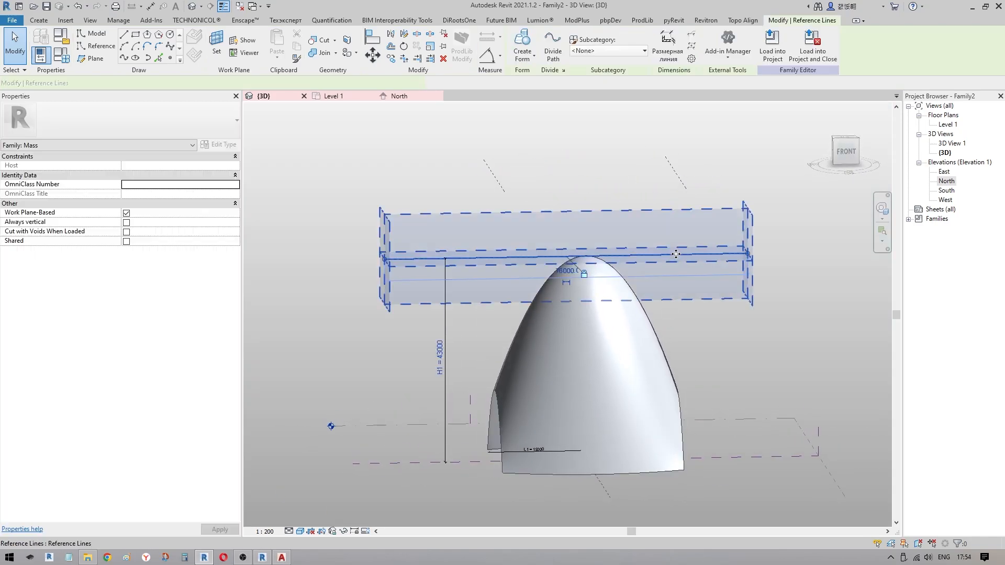
left_click_drag(663, 322, 670, 414)
key("Escape")
middle_click_drag(715, 326, 576, 355, "shift")
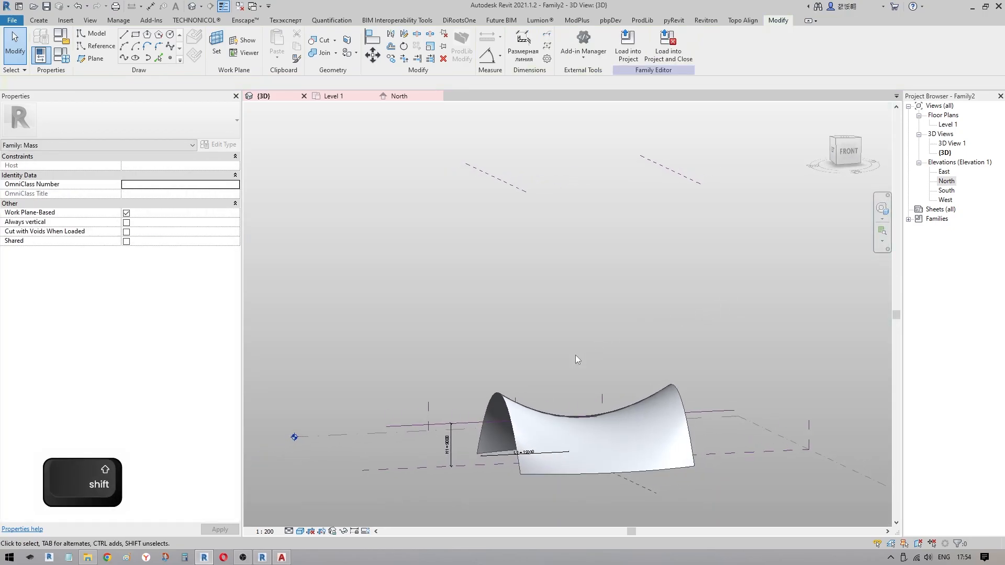
Step: Draw a short horizontal reference line above each end arch in the North elevation, on the Center (Front/Back) plane
left_click(399, 97)
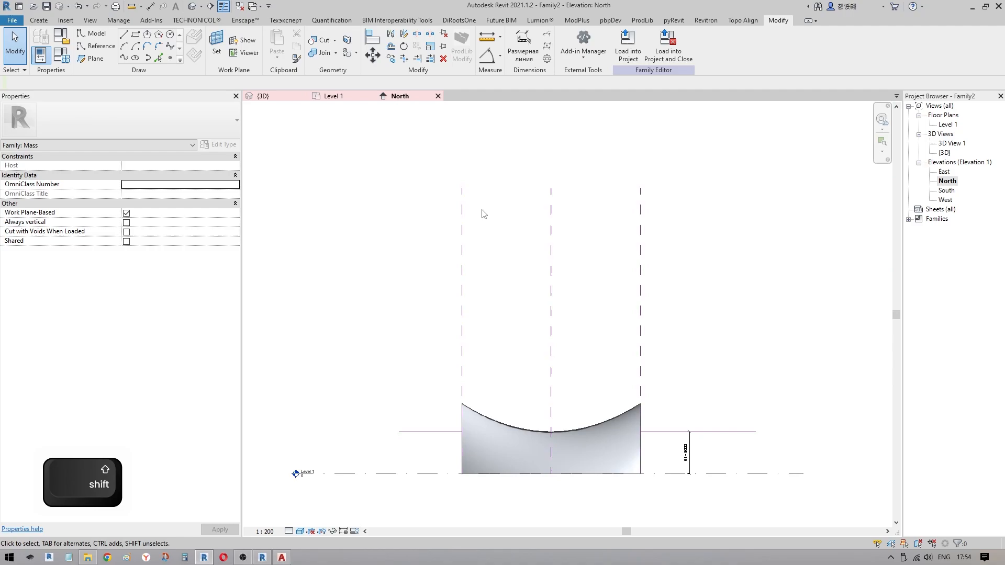
left_click(442, 432)
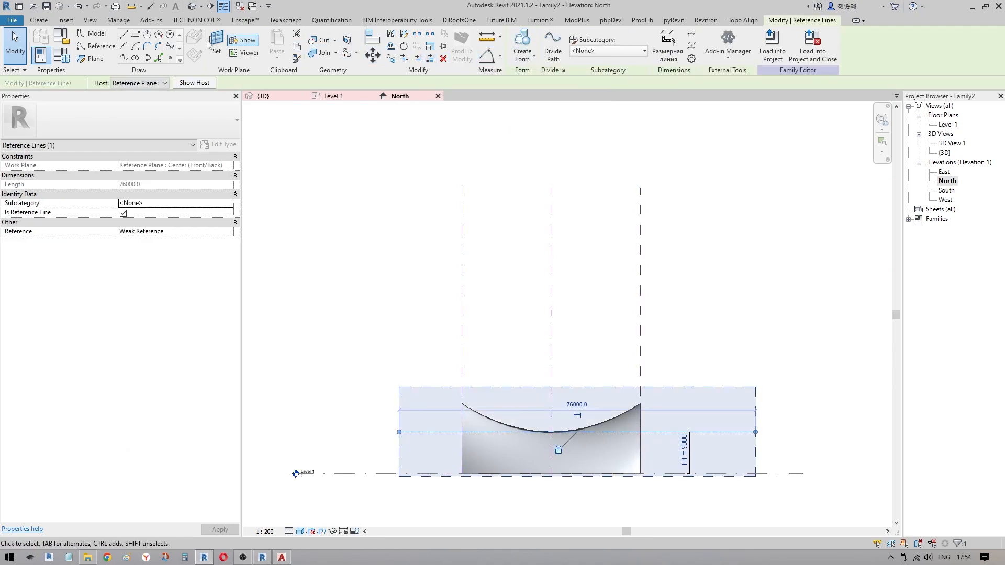
left_click(95, 46)
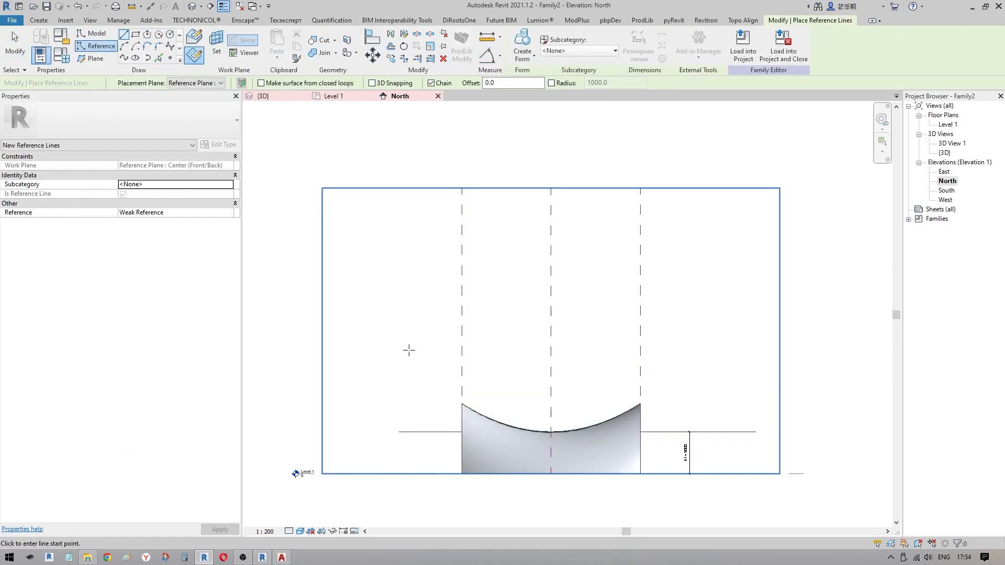
left_click(401, 385)
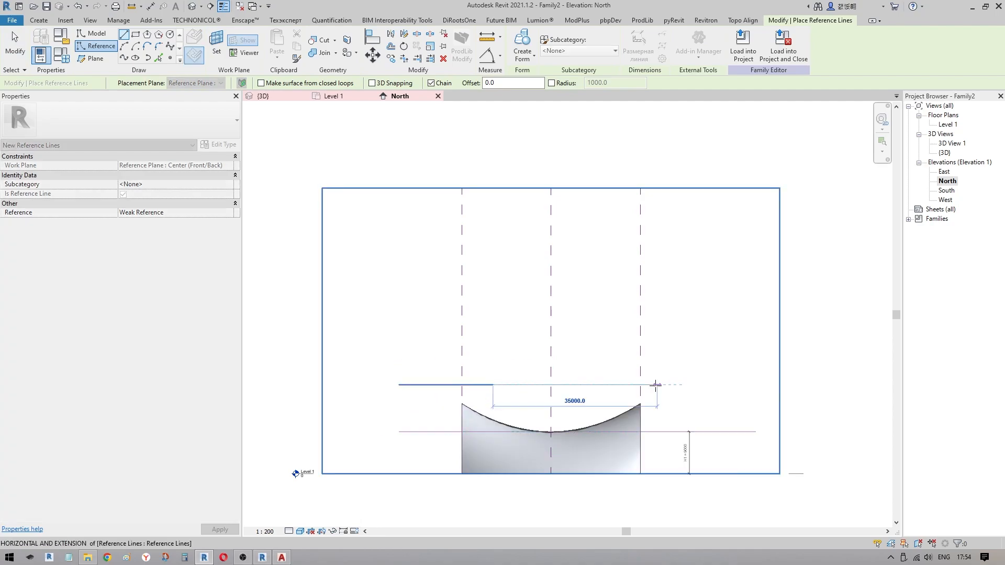
left_click(617, 381)
left_click(680, 381)
key("Escape")
key("Escape")
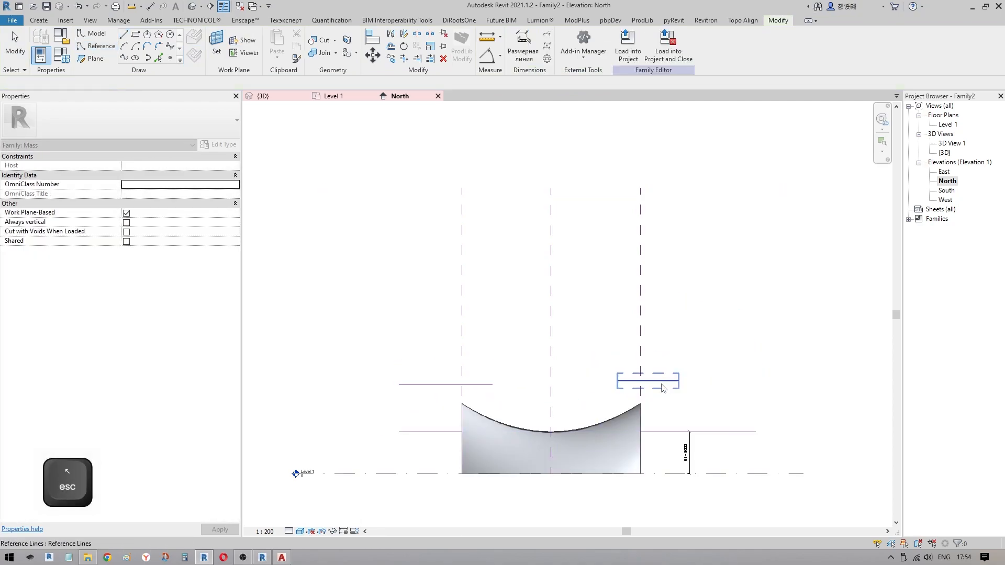
Step: Align the crown of each end arch to its short reference line and lock the alignments
key("a")
key("l")
key("1")
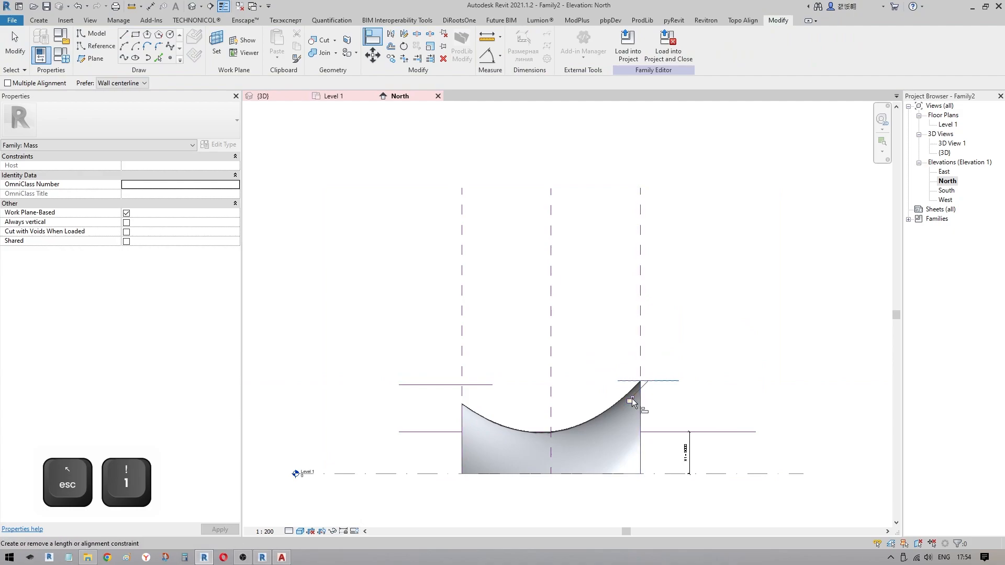
left_click(633, 398)
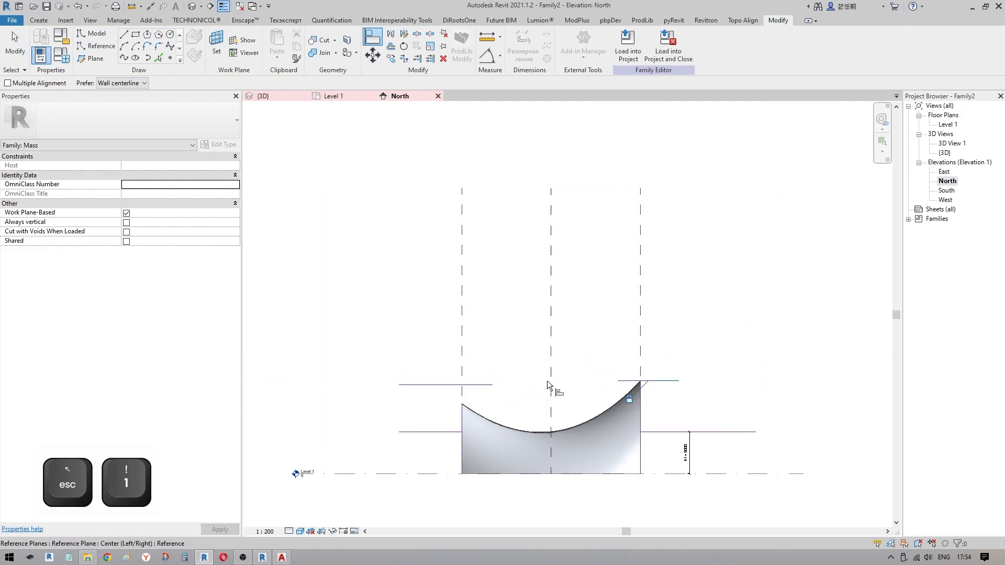
left_click(483, 385)
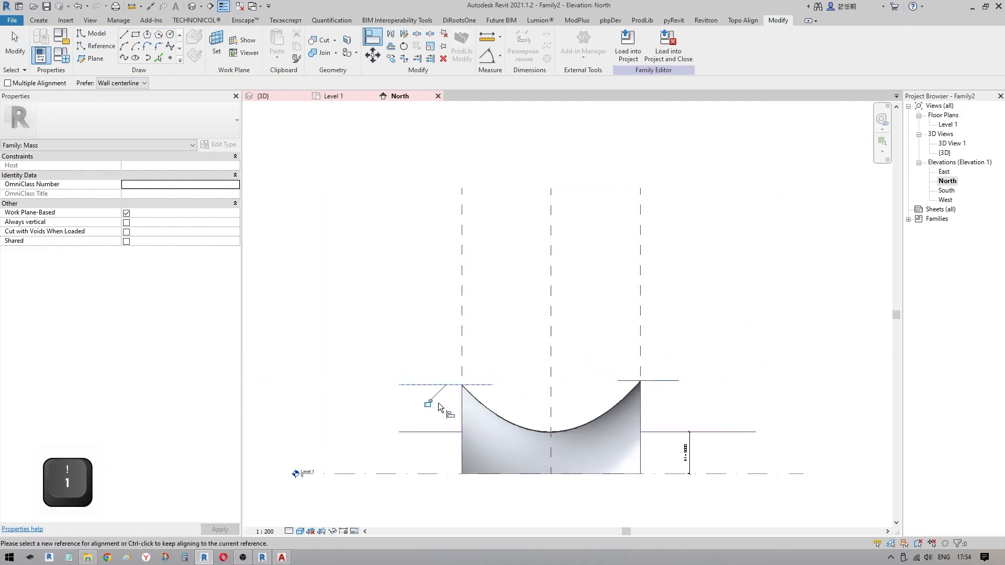
key("Escape")
key("Escape")
scroll(666, 442, "up", 2)
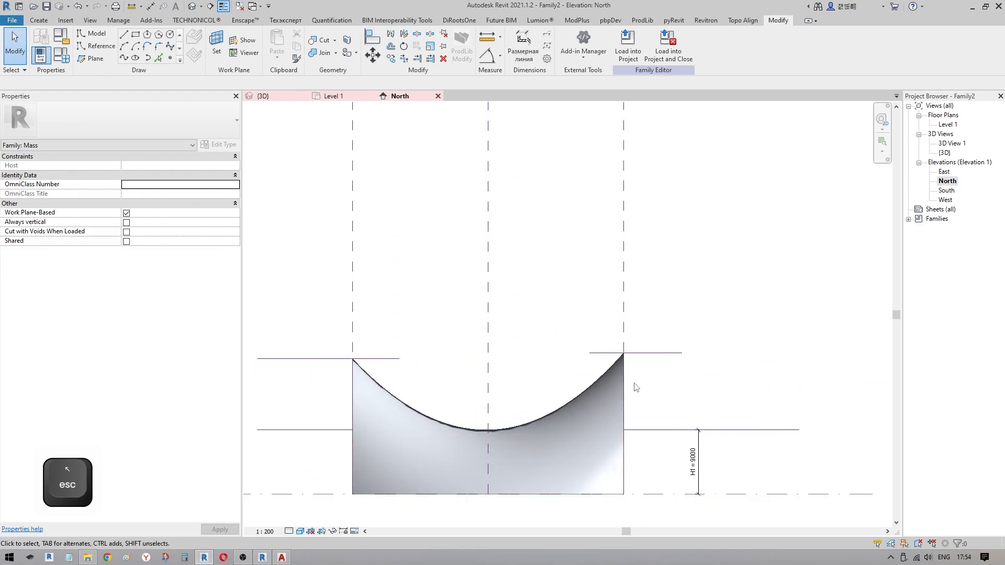
Step: Change the family parameter H1 to an instance parameter and rename it H_Middle
left_click(61, 55)
left_click(480, 118)
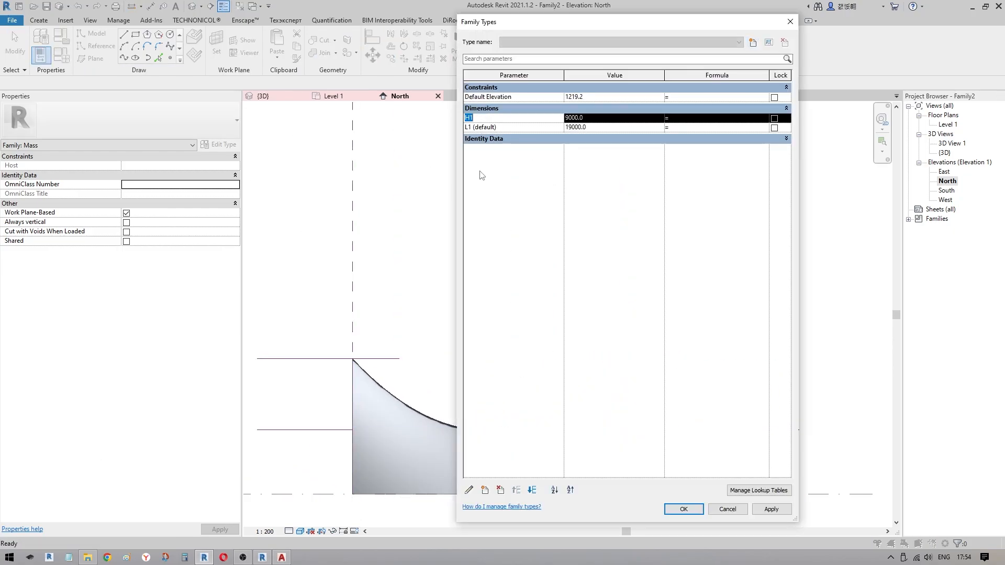
left_click(473, 492)
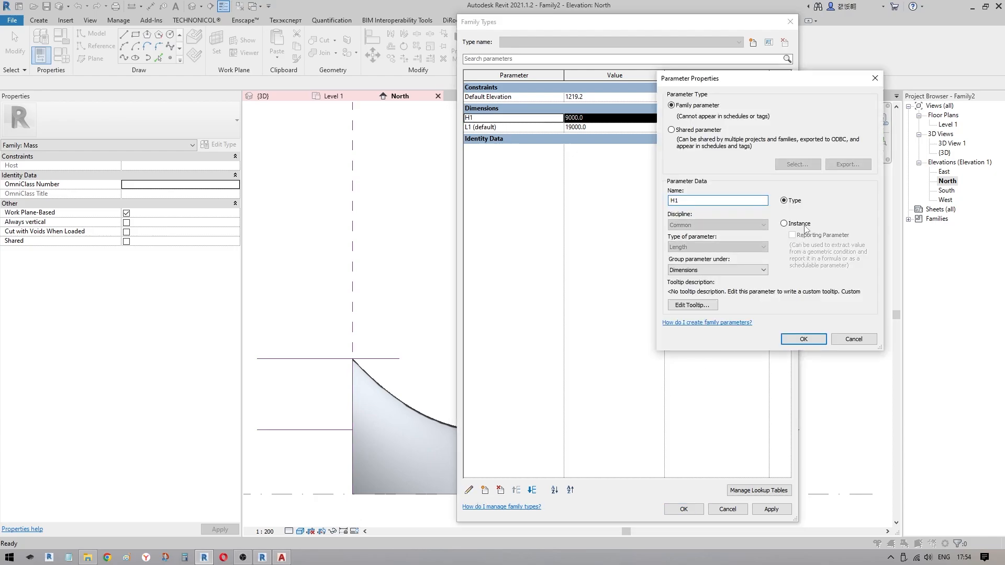
left_click(784, 224)
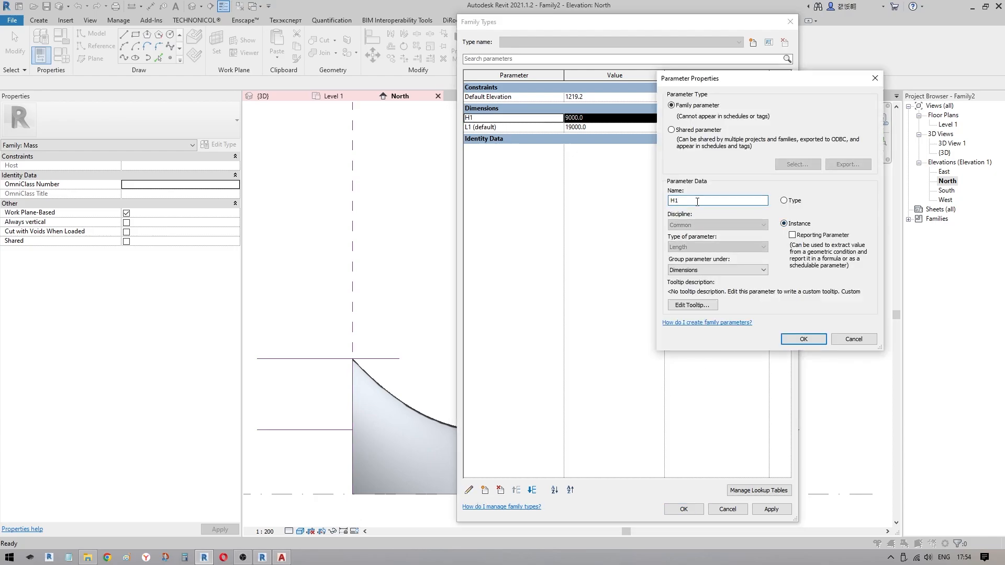
type("-M")
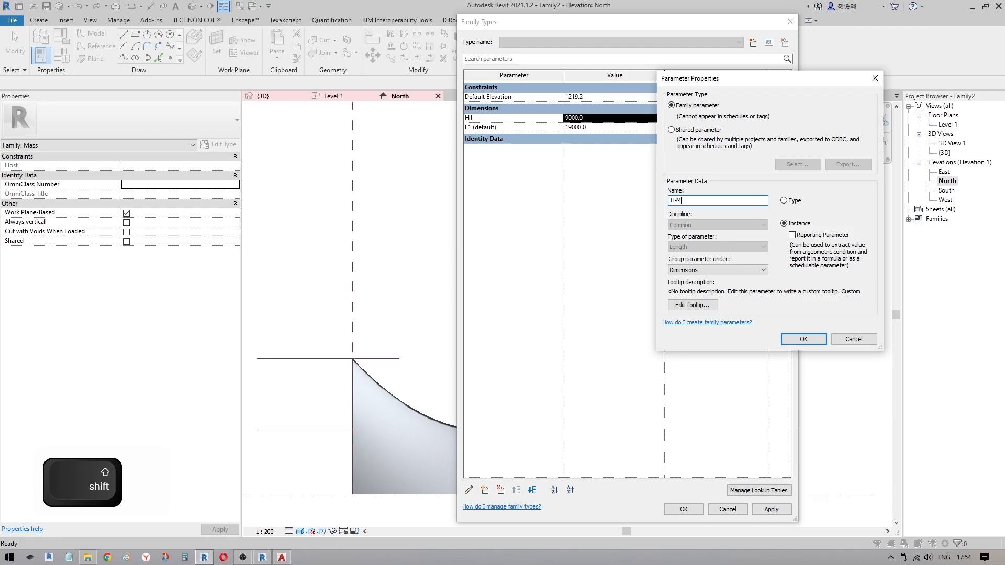
type("iddlw")
key("BackSpace")
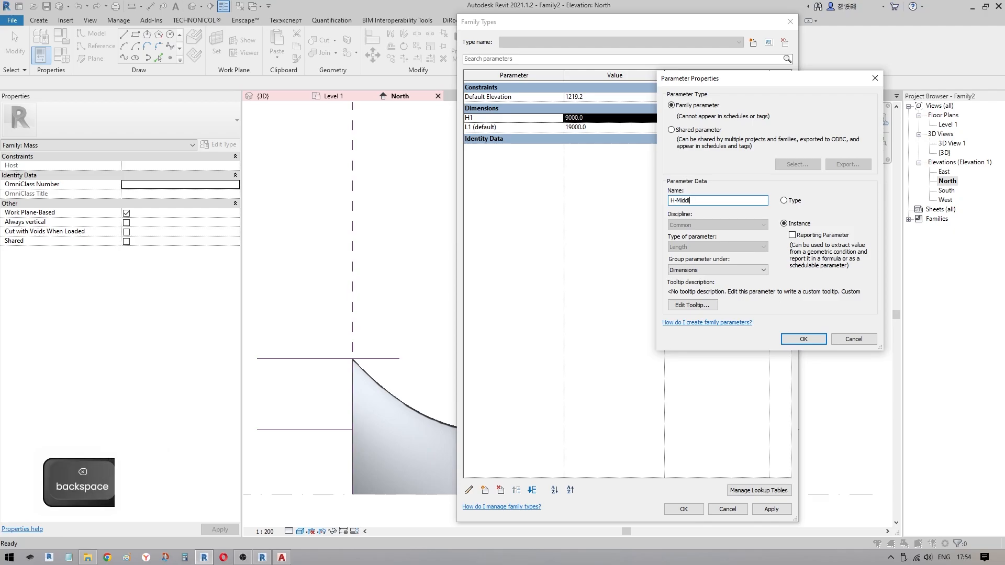
type("e")
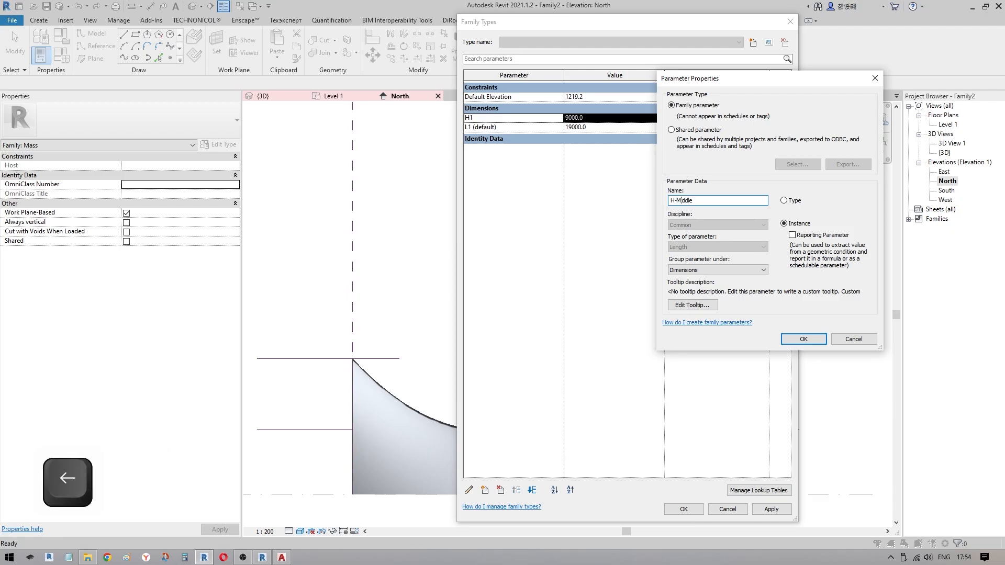
key("BackSpace")
type("_")
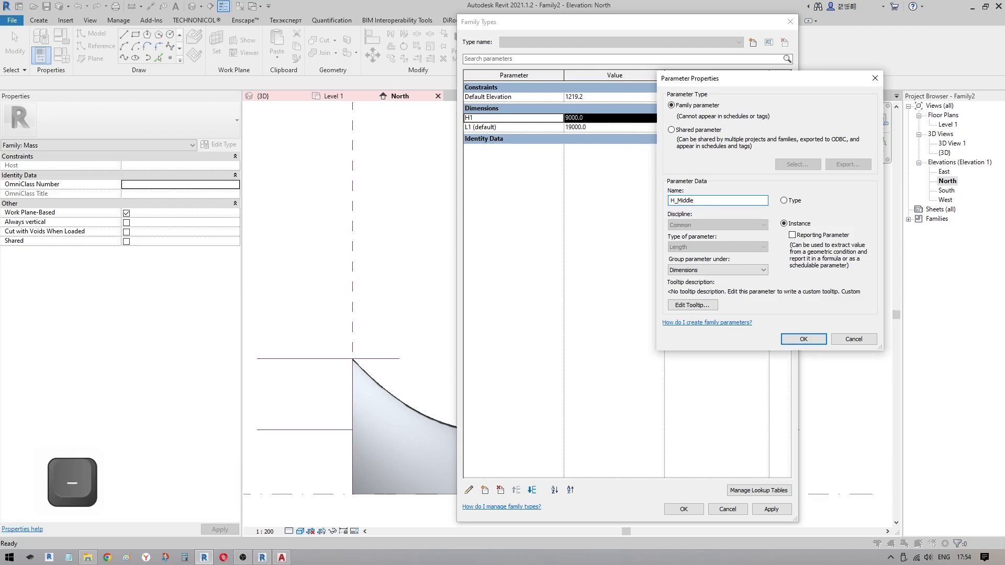
key("Return")
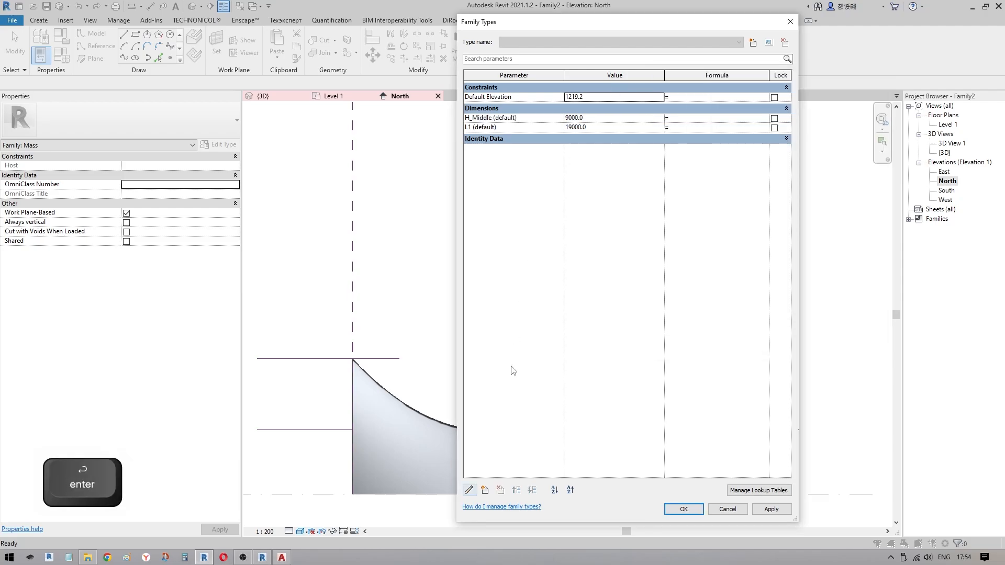
Step: Add an instance length parameter named H_side_1 to the family, grouped under Dimensions, and copy its name for reuse
left_click(487, 490)
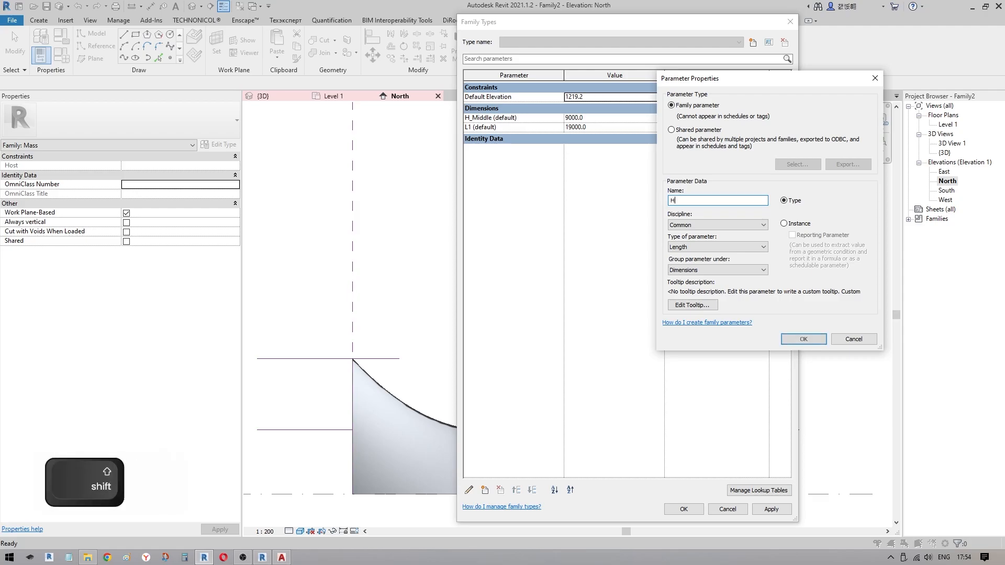
type("H_")
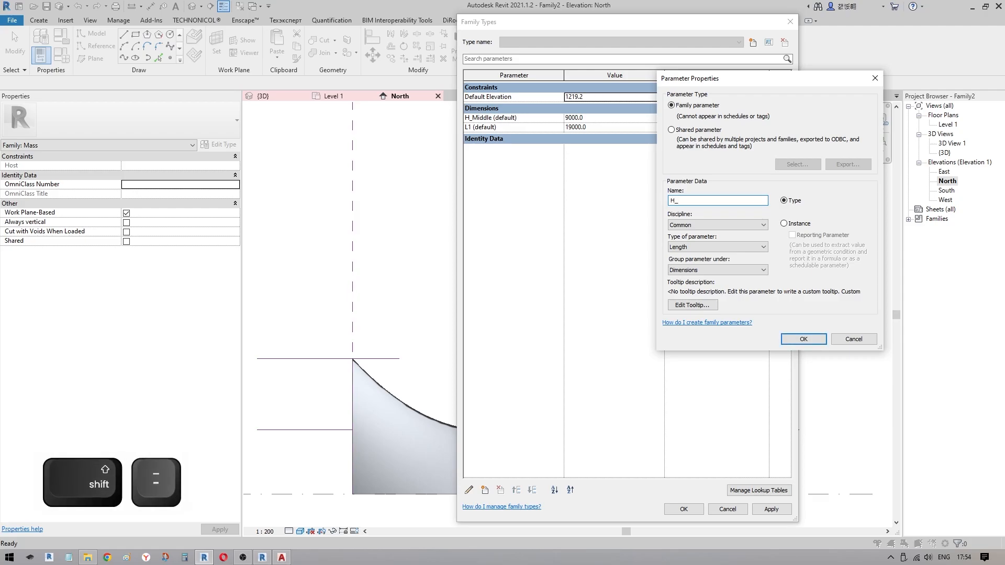
type("sisw")
key("BackSpace")
key("BackSpace")
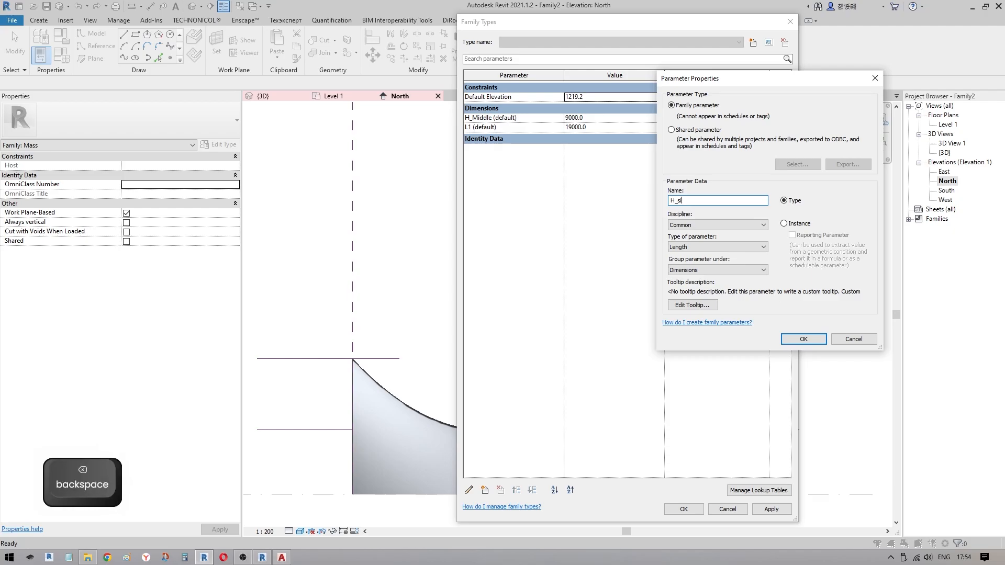
type("de")
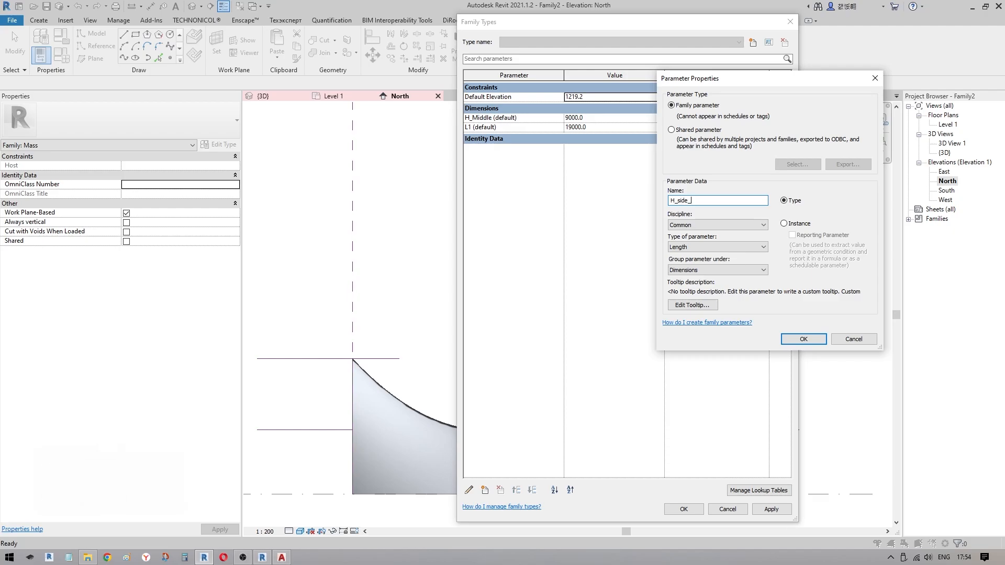
type("_1")
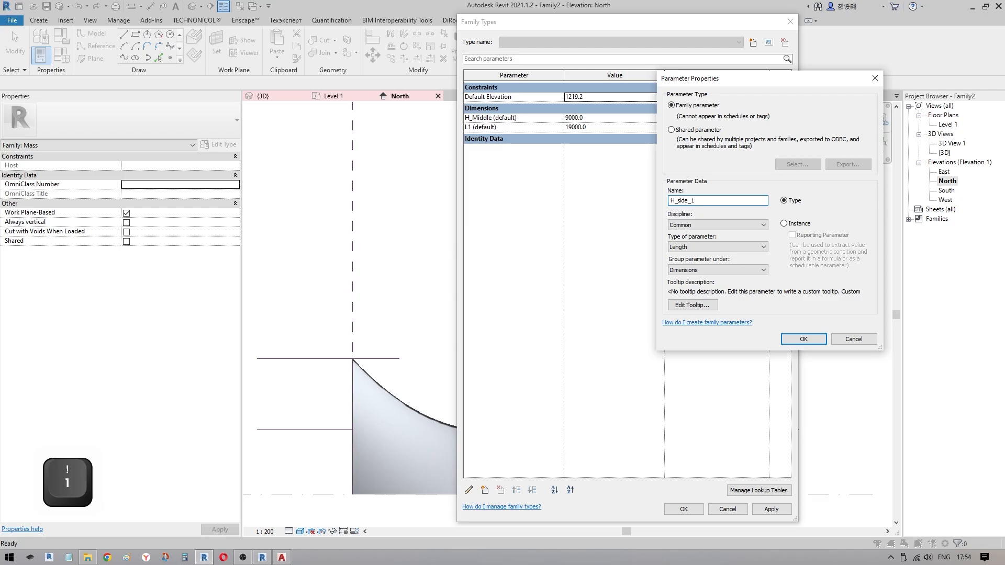
left_click(812, 223)
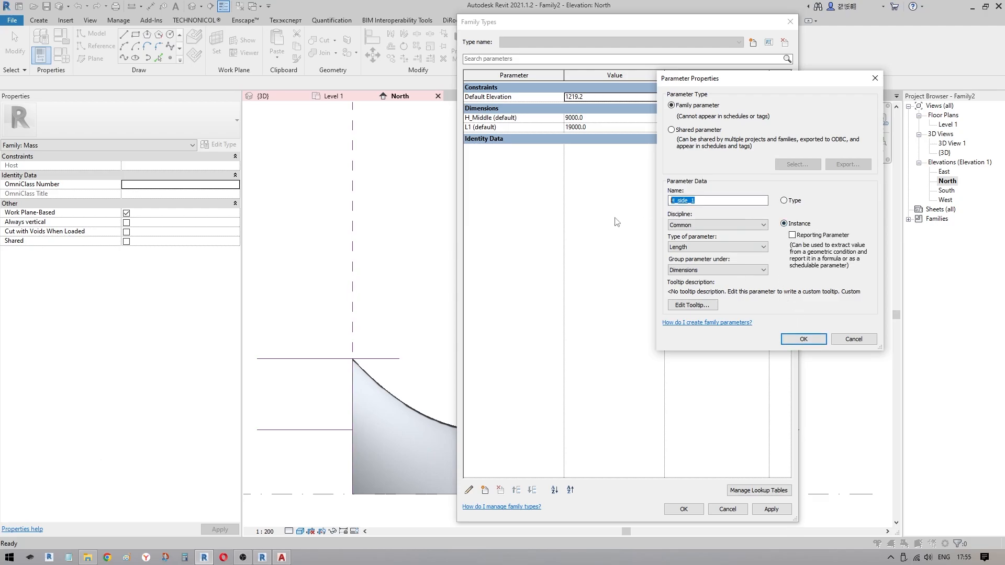
right_click(675, 201)
left_click(704, 234)
left_click(800, 341)
Step: Add a second instance length parameter named H_side_2, grouped under Dimensions
left_click(485, 490)
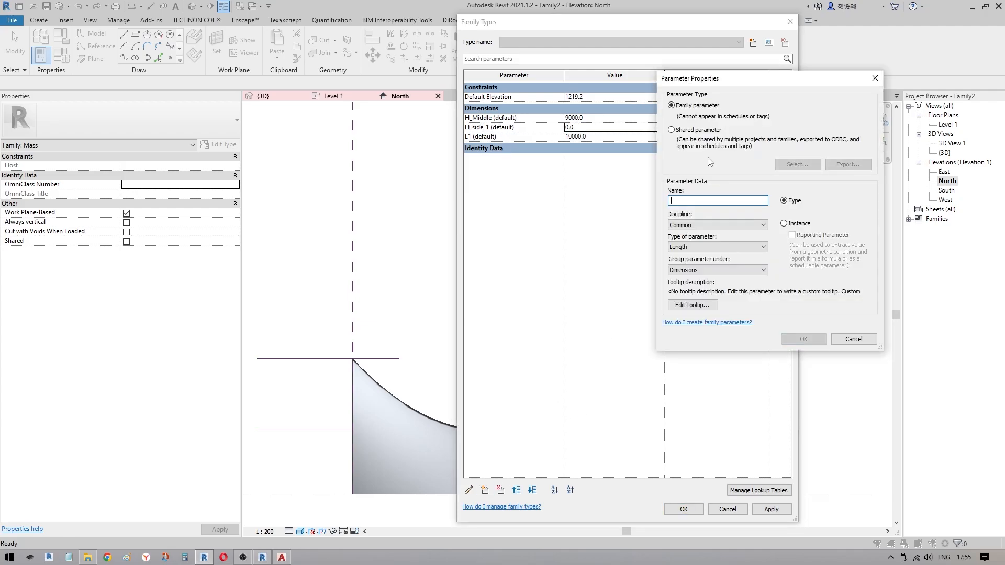
key("ctrl+v")
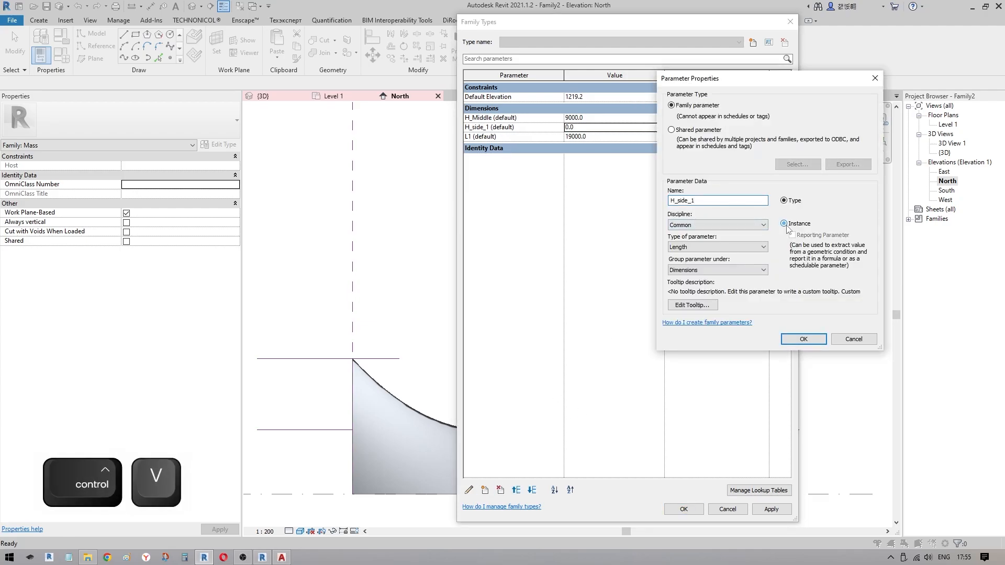
left_click(722, 201)
key("BackSpace")
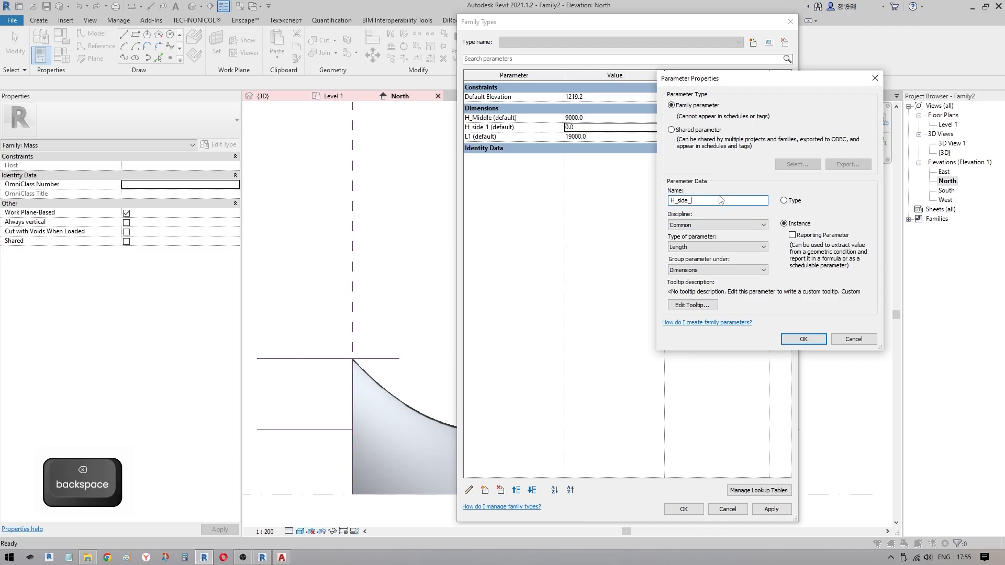
type("2")
left_click(802, 335)
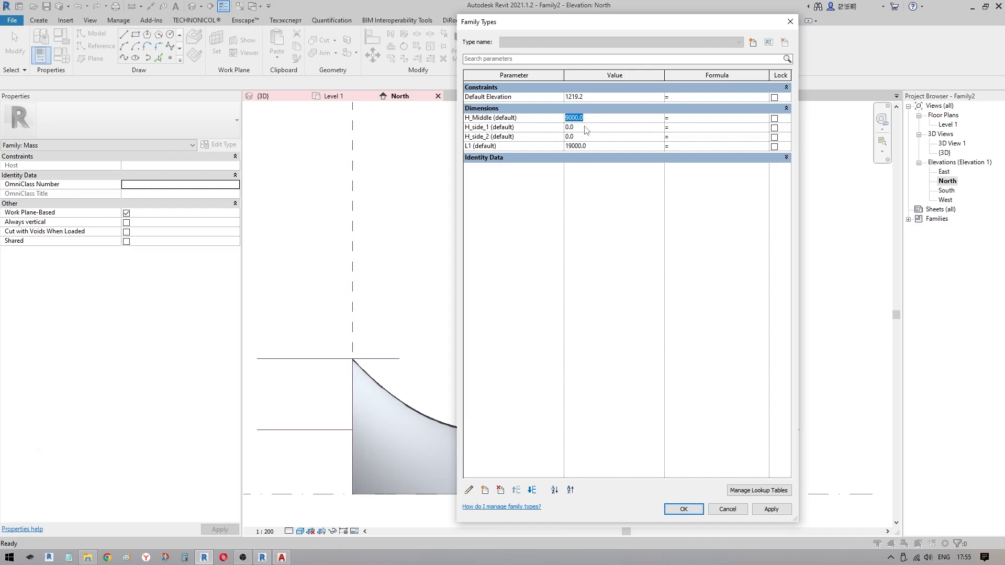
Step: Set H_side_1 to 2000 and H_side_2 to 3000 and accept the family types
type("200")
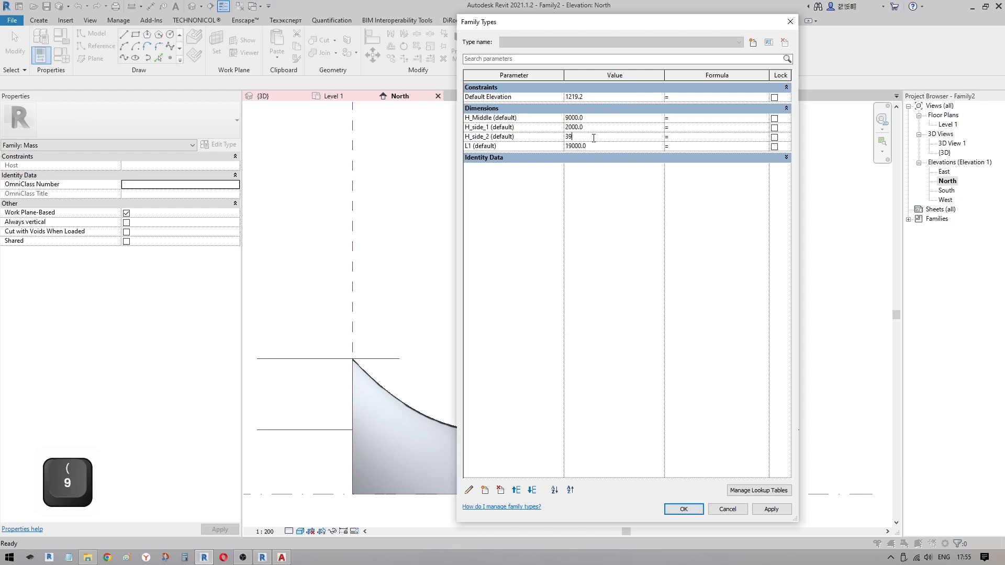
left_click(594, 138)
type("39")
key("BackSpace")
type("000.0")
left_click(686, 510)
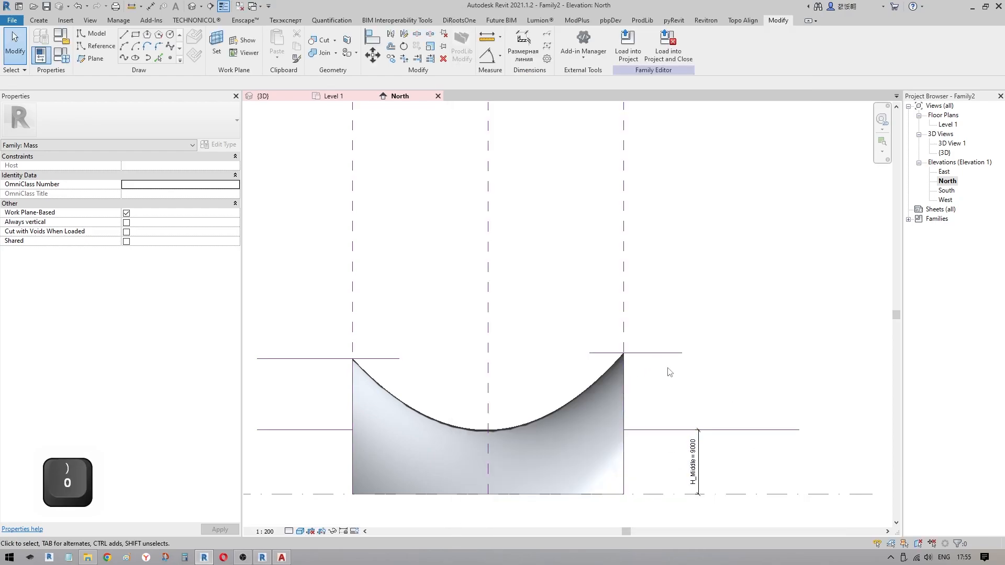
Step: Dimension the heights from Level 1 to the short reference lines of both end arches in the North elevation
left_click(151, 6)
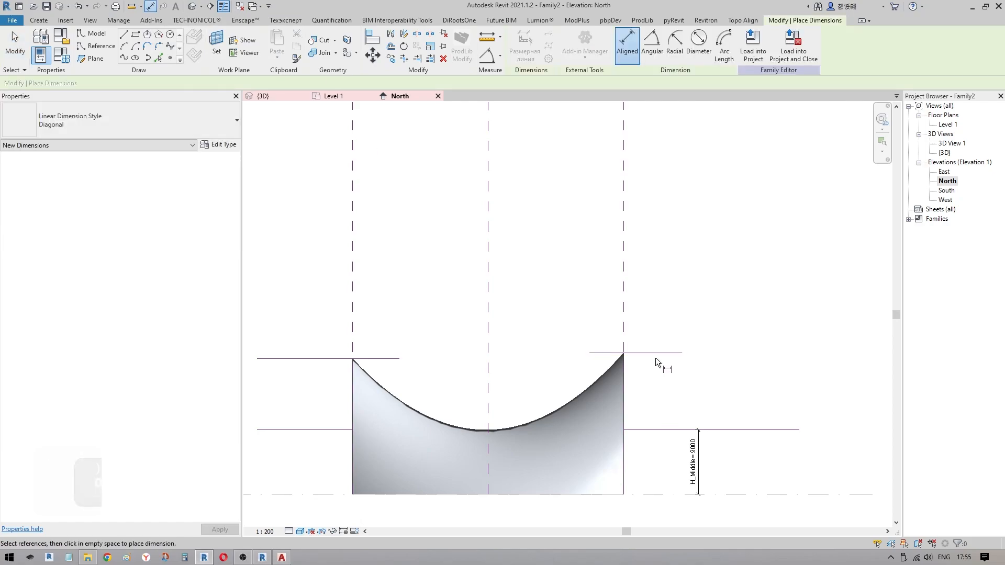
left_click(655, 355)
left_click(663, 496)
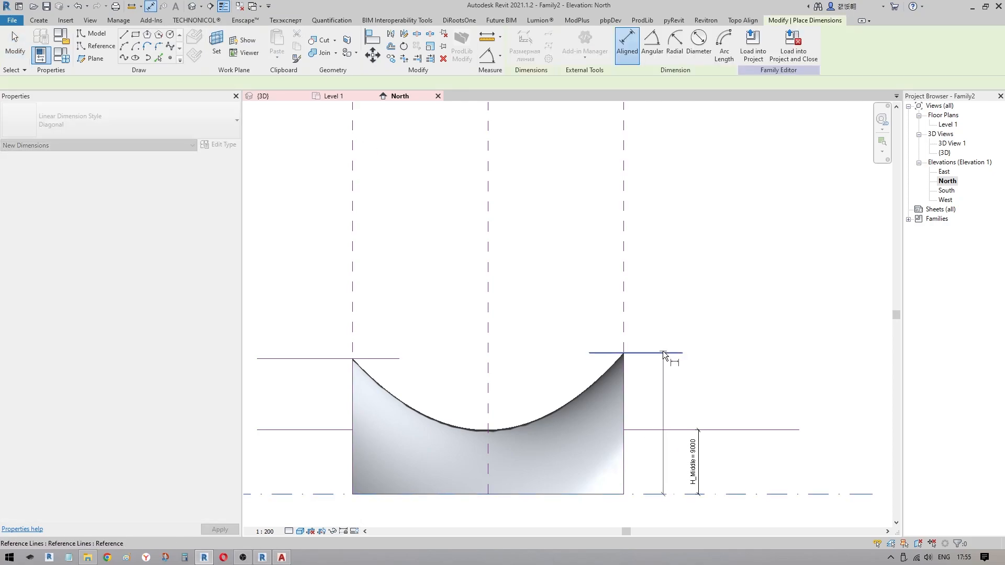
left_click(661, 282)
middle_click_drag(624, 355, 795, 304)
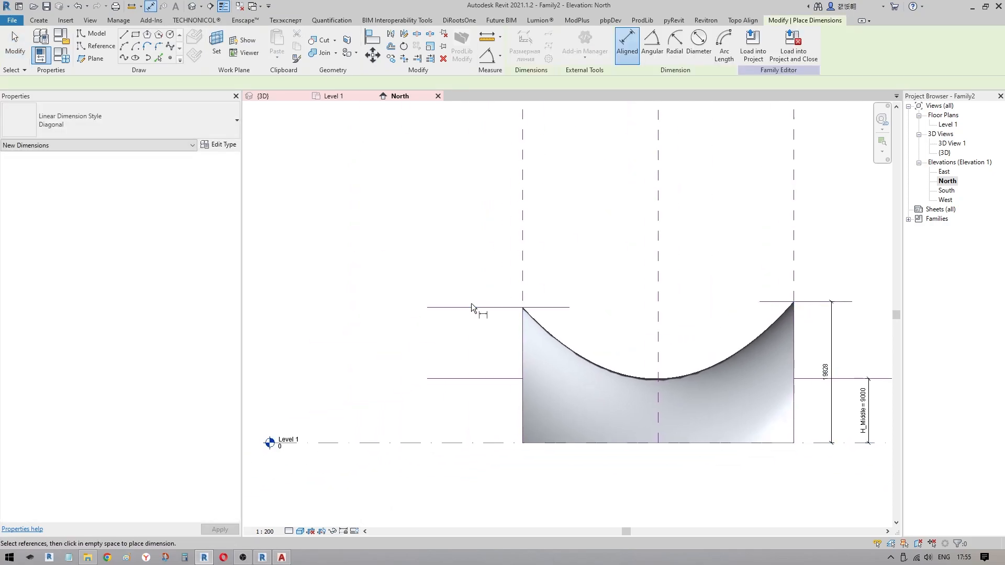
left_click(454, 308)
left_click(454, 443)
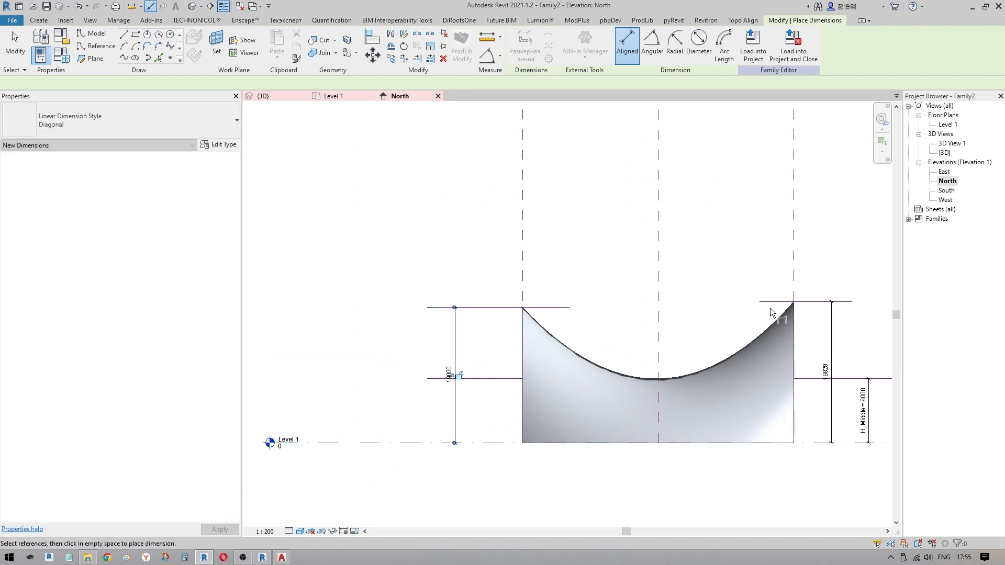
key("Escape")
Step: Label the height dimension of the right end arch with the H_side_1 parameter
left_click(831, 347)
left_click(559, 44)
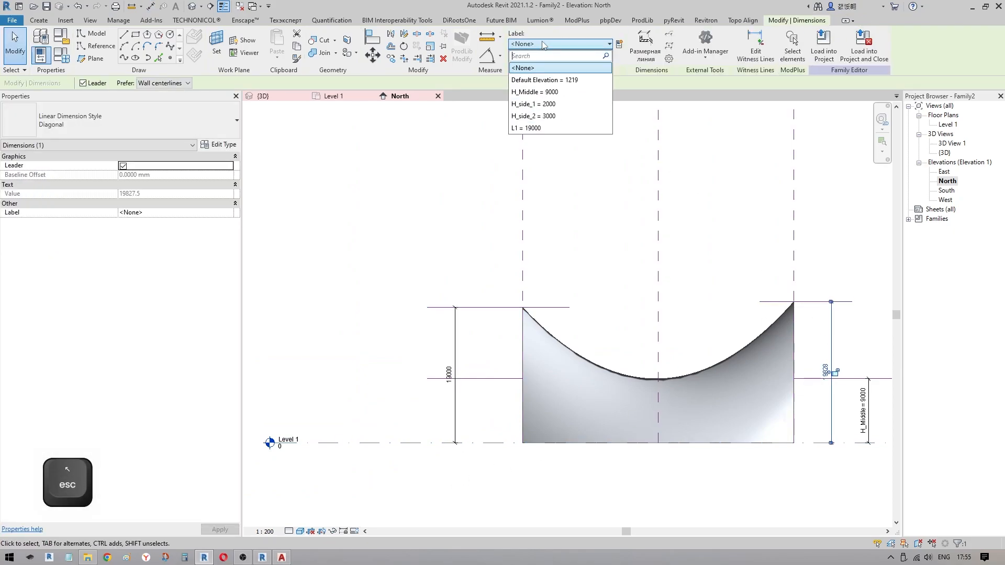
left_click(548, 104)
Step: Label the height dimension of the left end arch with the H_side_2 parameter
left_click(485, 308)
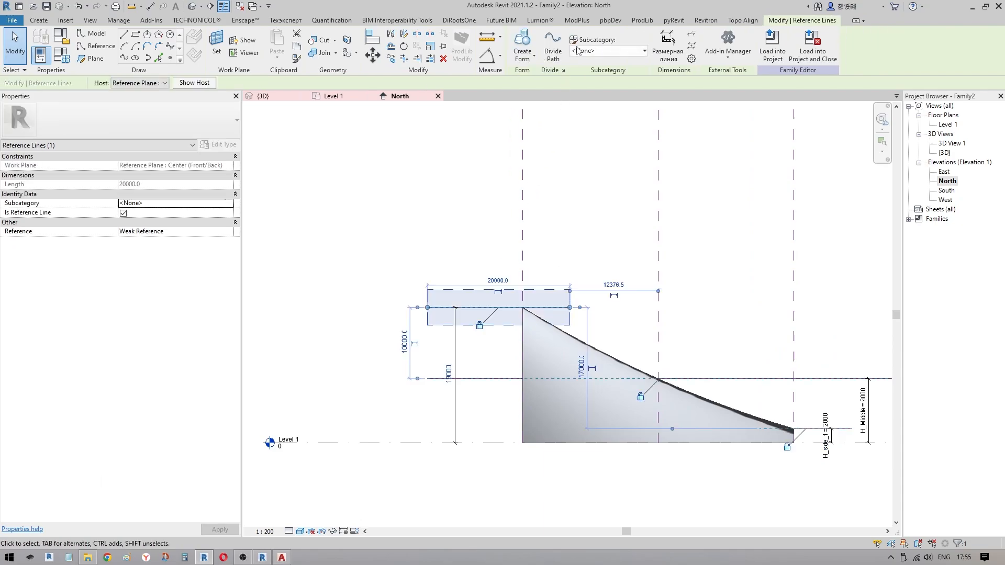
left_click(587, 53)
key("Escape")
key("Escape")
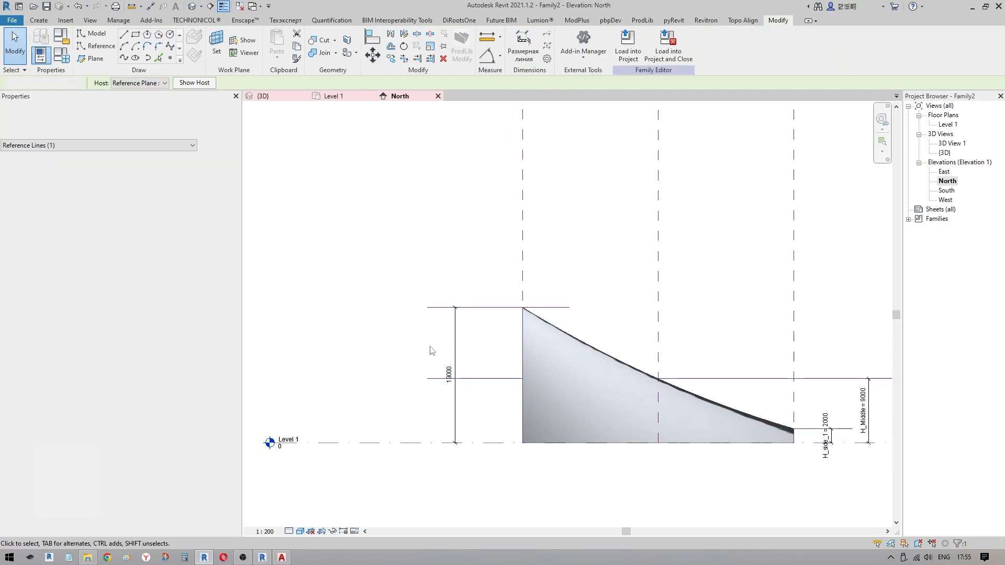
left_click(453, 373)
left_click(571, 44)
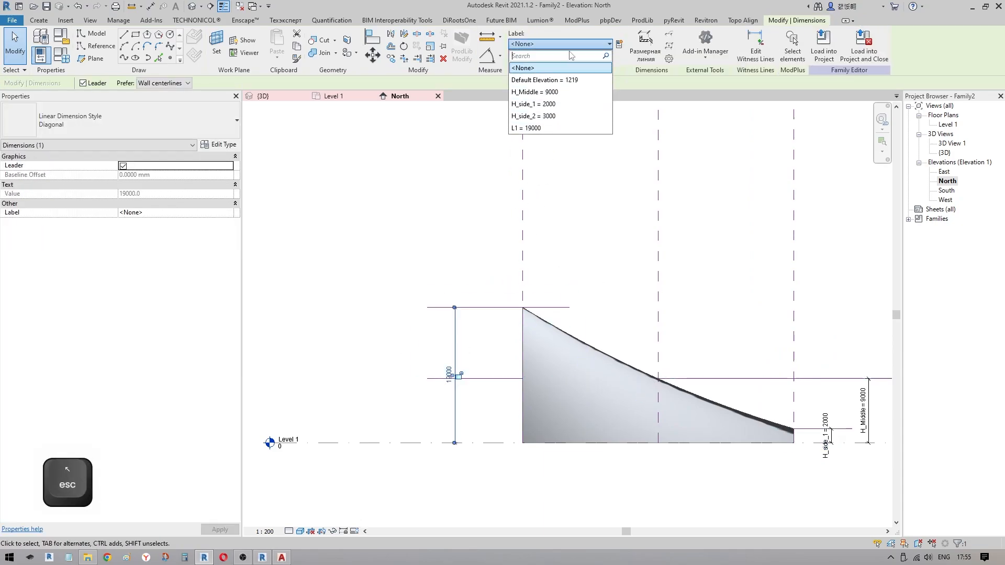
left_click(543, 117)
scroll(644, 256, "down", 2)
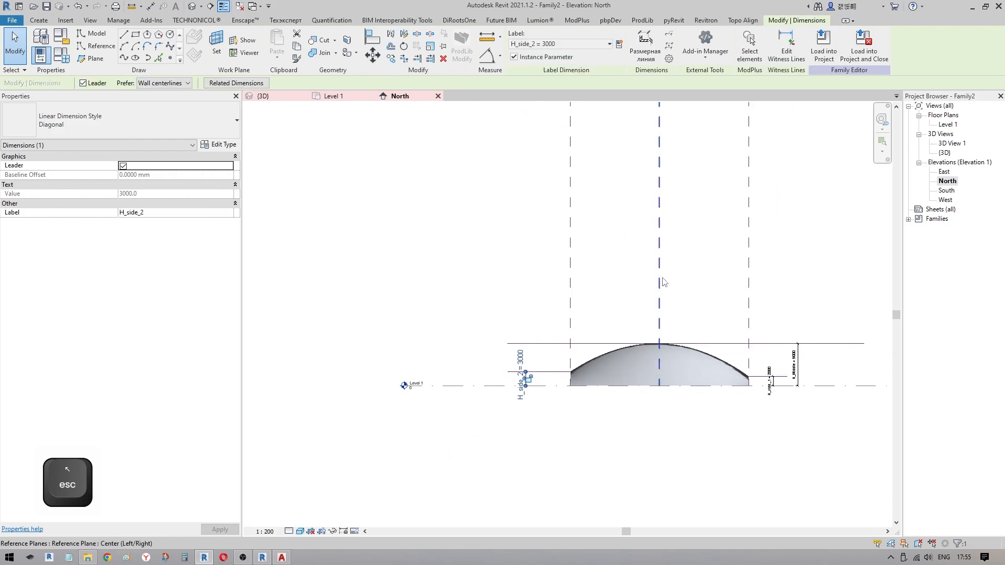
key("Escape")
Step: Flex the form by moving the end arches' reference lines up to H_side_2 = 19000 and H_side_1 = 17000
left_click(547, 374)
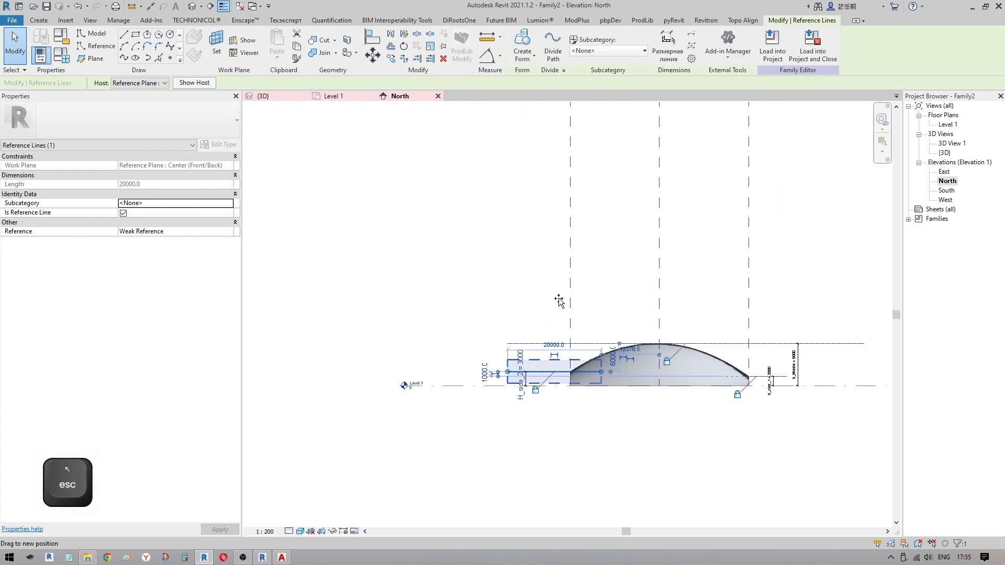
left_click_drag(559, 301, 560, 300)
left_click(761, 380)
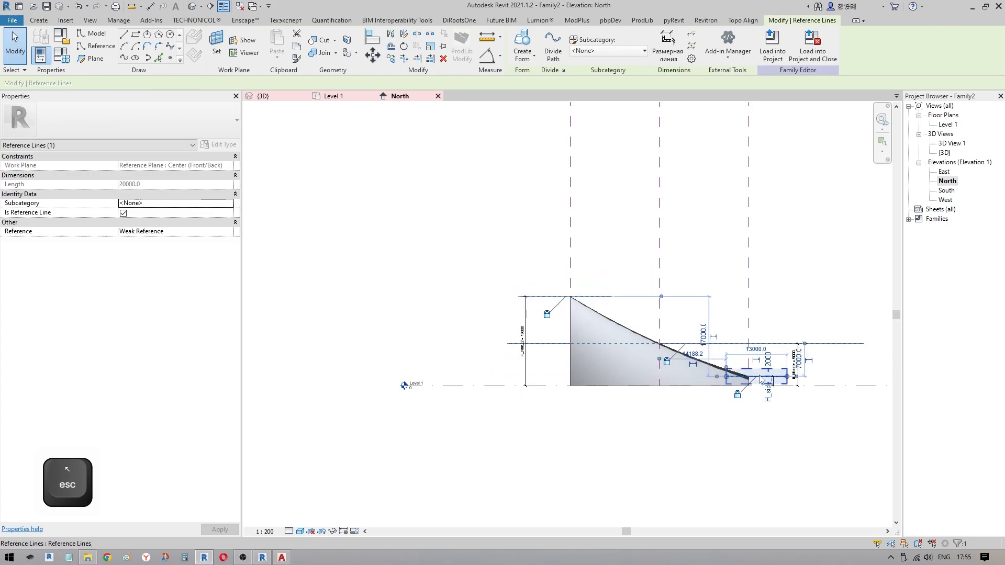
left_click_drag(761, 379, 765, 306)
scroll(576, 298, "up", 3)
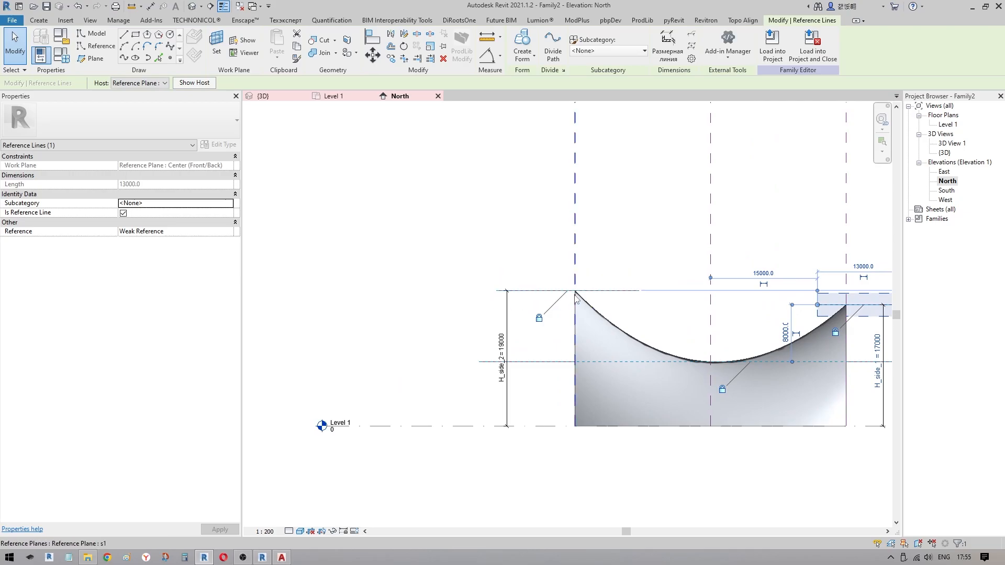
Step: Examine the form's edge and apex at the H_side_1 end arch in the 3D view
left_click(275, 99)
key("Escape")
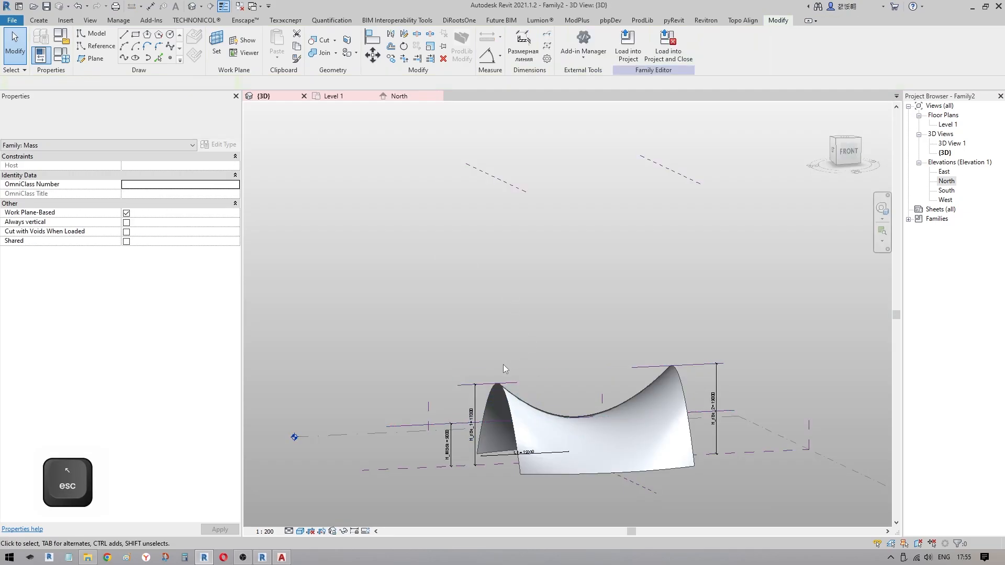
scroll(498, 385, "up", 4)
key("Tab")
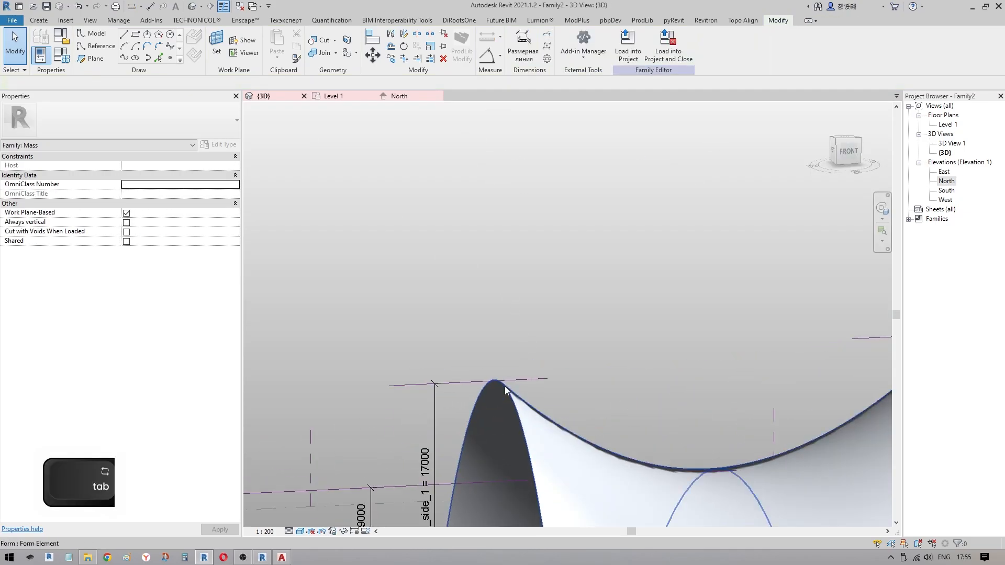
left_click(505, 386)
key("Escape")
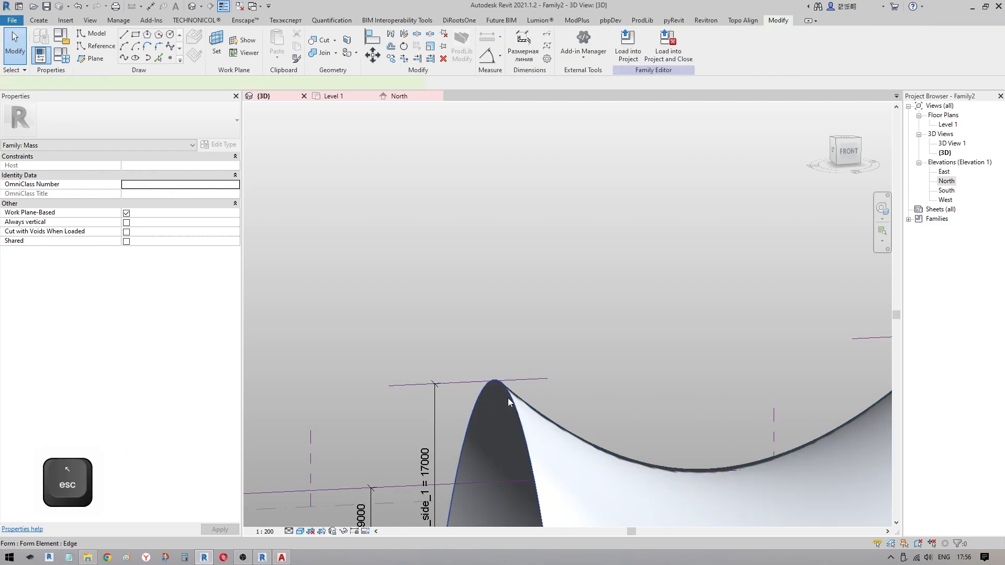
left_click(508, 398)
middle_click_drag(508, 397, 589, 310)
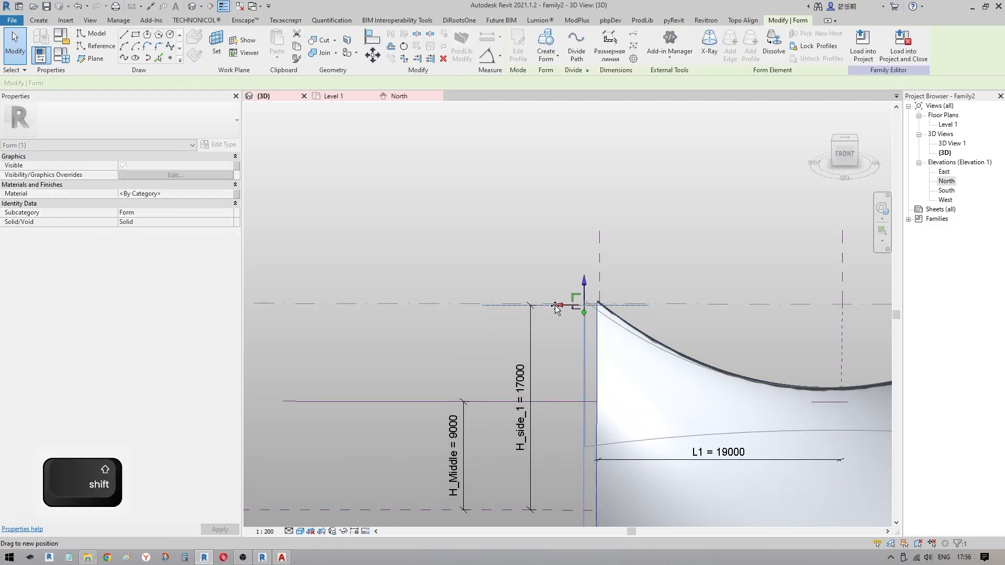
key("Escape")
Step: Try to pull the apex point of the H_side_1 arch outward along its reference line in 3D, and undo the move
middle_click_drag(559, 312, 628, 277, "shift")
scroll(614, 334, "up", 2)
key("Tab")
left_click(619, 333)
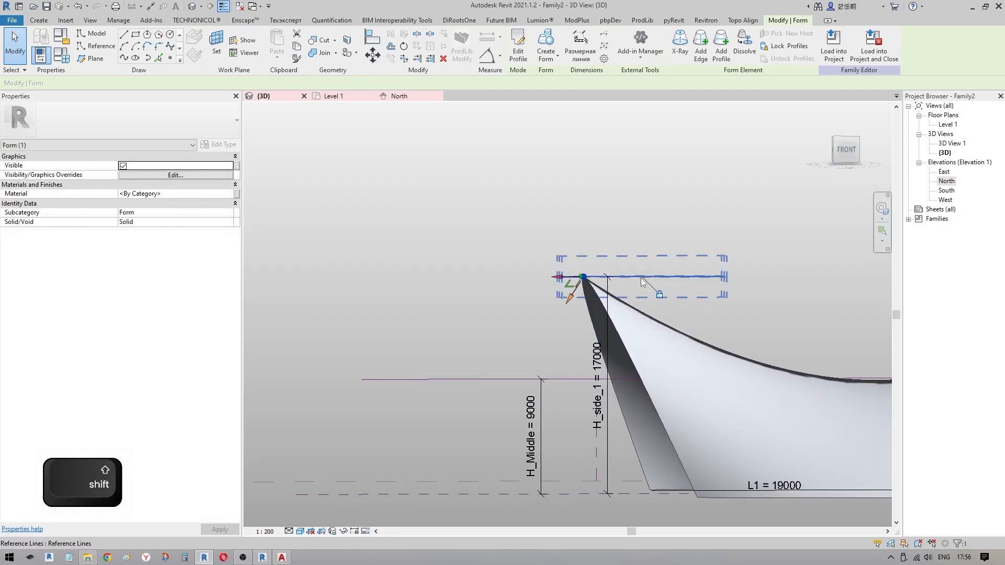
left_click_drag(589, 285, 519, 294)
middle_click_drag(623, 329, 602, 329, "shift")
key("ctrl+z")
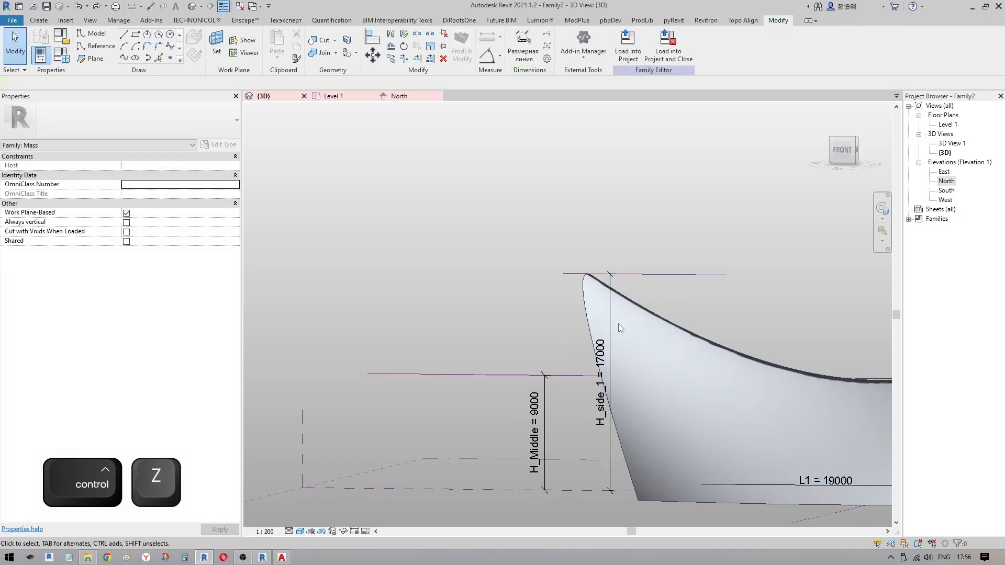
key("ctrl+z")
key("ctrl+z")
middle_click_drag(660, 331, 712, 326, "shift")
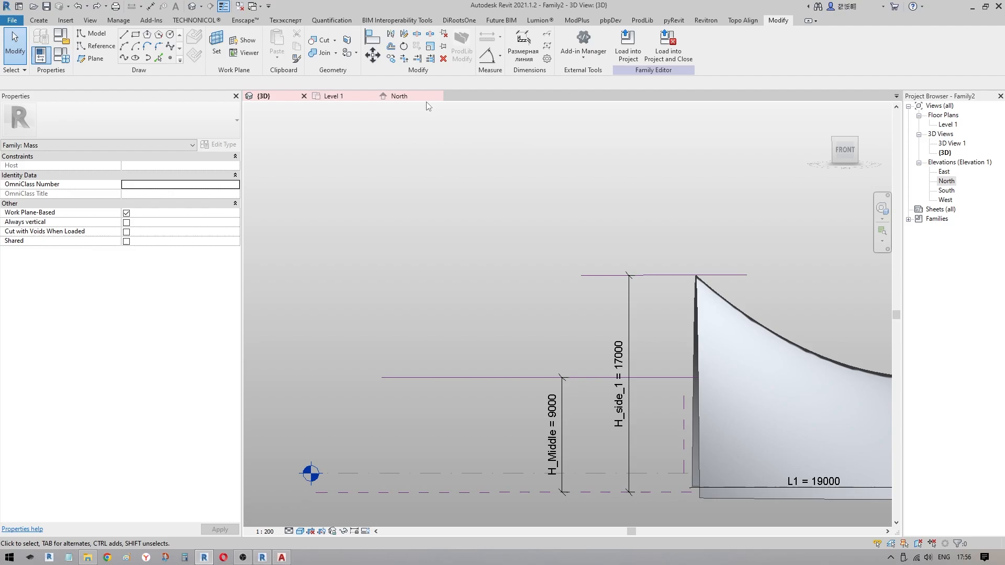
Step: Flex the form's width in the North elevation by moving reference plane s1 out to 27000 and back in to 13000 from the center plane
left_click(407, 100)
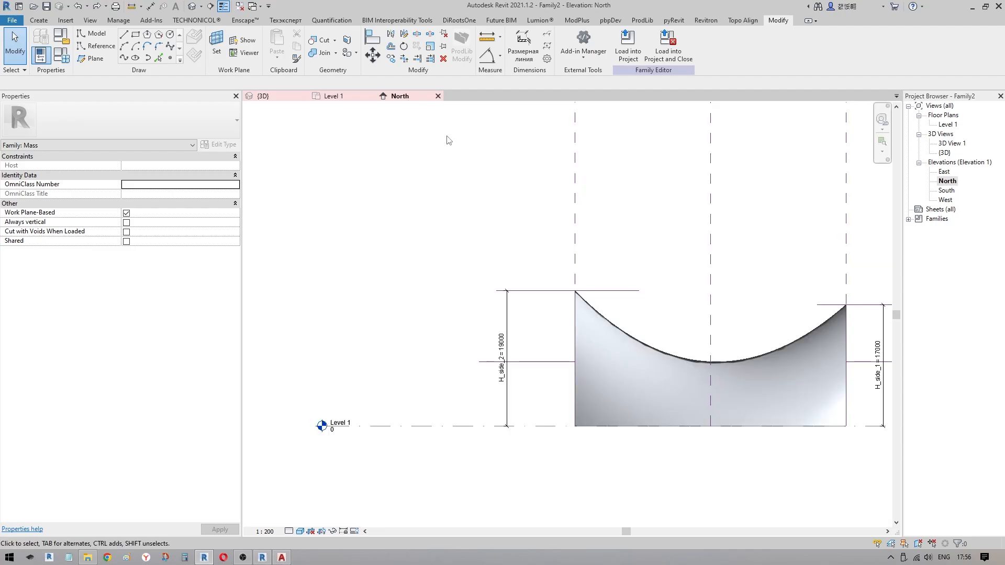
left_click(578, 244)
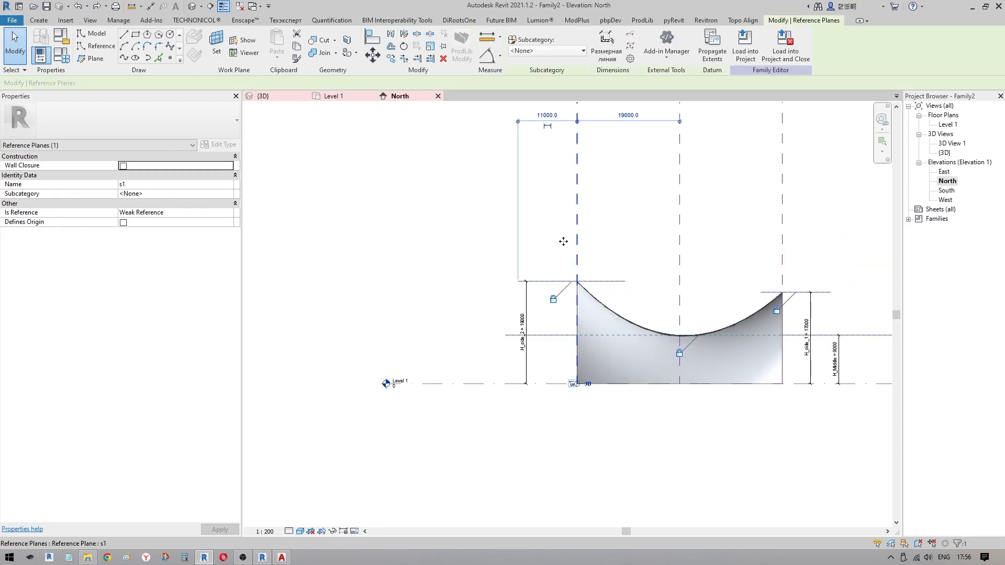
left_click_drag(563, 242, 533, 239)
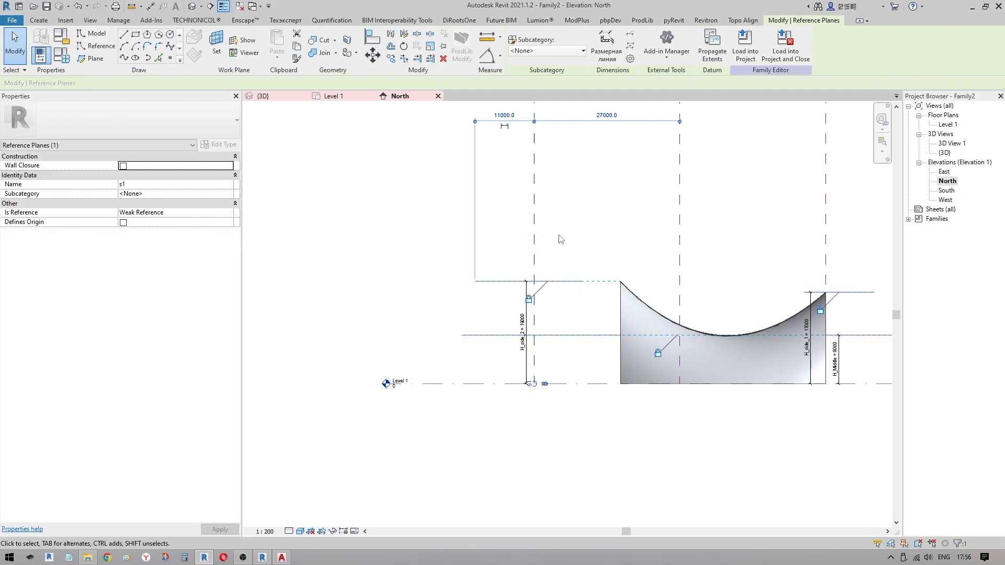
left_click(569, 237)
left_click(534, 242)
left_click_drag(611, 238, 612, 239)
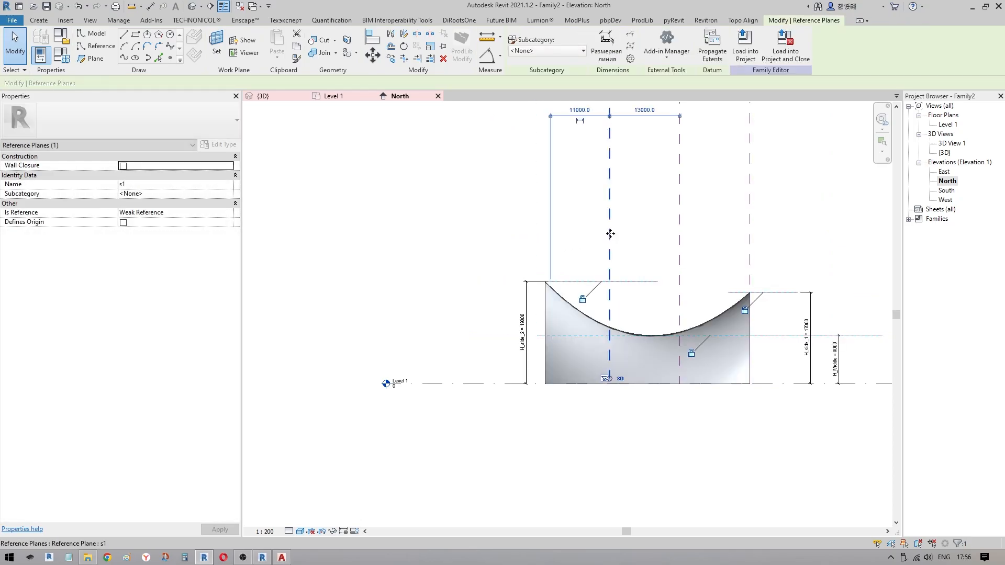
Step: Move reference plane s2 outward to 20000 from the center in the North elevation and to L1 = 21000 in the Level 1 plan
left_click(750, 243)
mouse_move(749, 243)
left_mouse_down()
mouse_move(716, 241)
mouse_move(818, 238)
mouse_move(778, 240)
left_mouse_up()
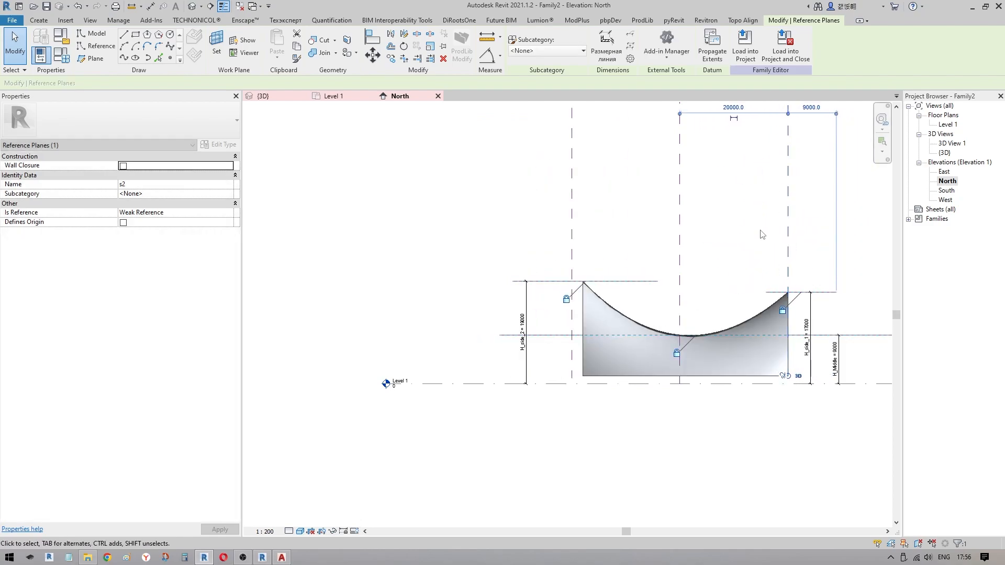
middle_click_drag(680, 235, 648, 310)
left_click(337, 98)
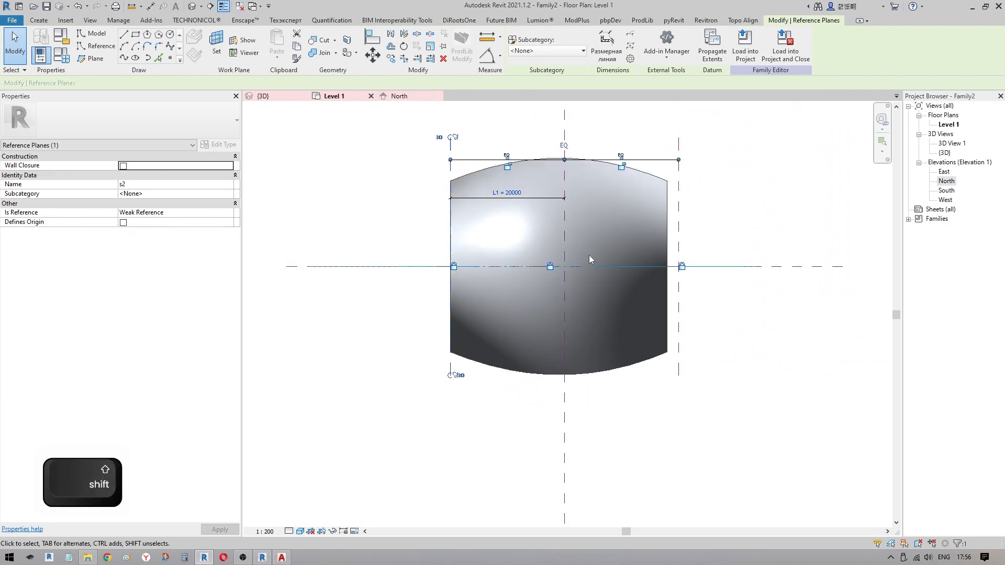
middle_click_drag(589, 260, 648, 299)
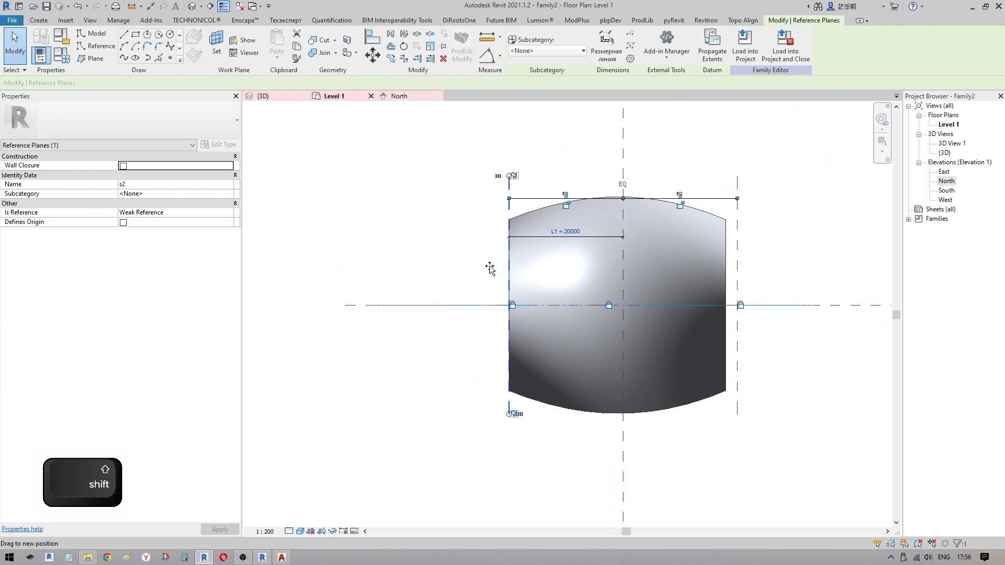
left_click_drag(489, 268, 510, 265)
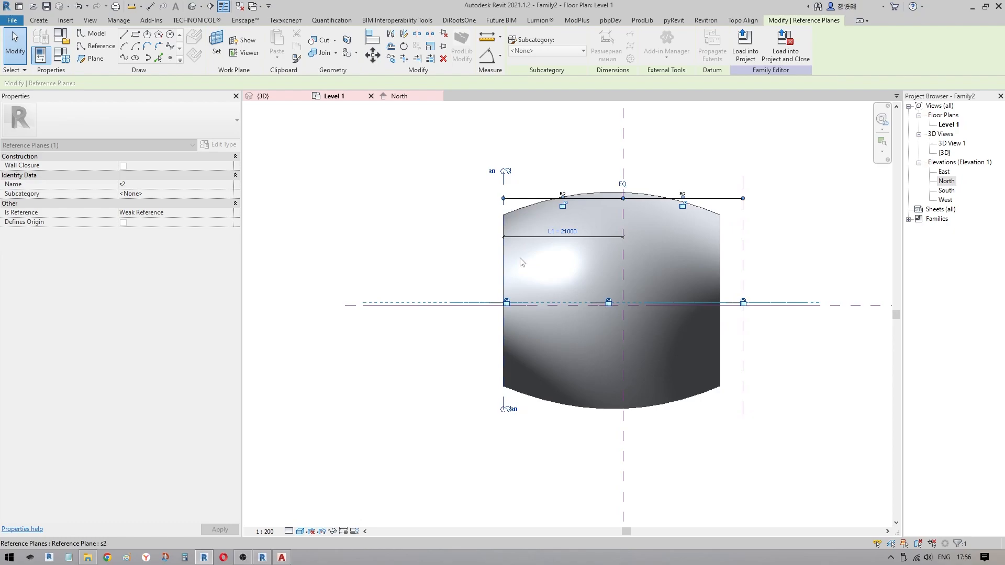
Step: Try to bring the form's end edge onto reference plane s1 in the Level 1 plan by aligning and moving it
key("Escape")
key("a")
key("l")
key("Escape")
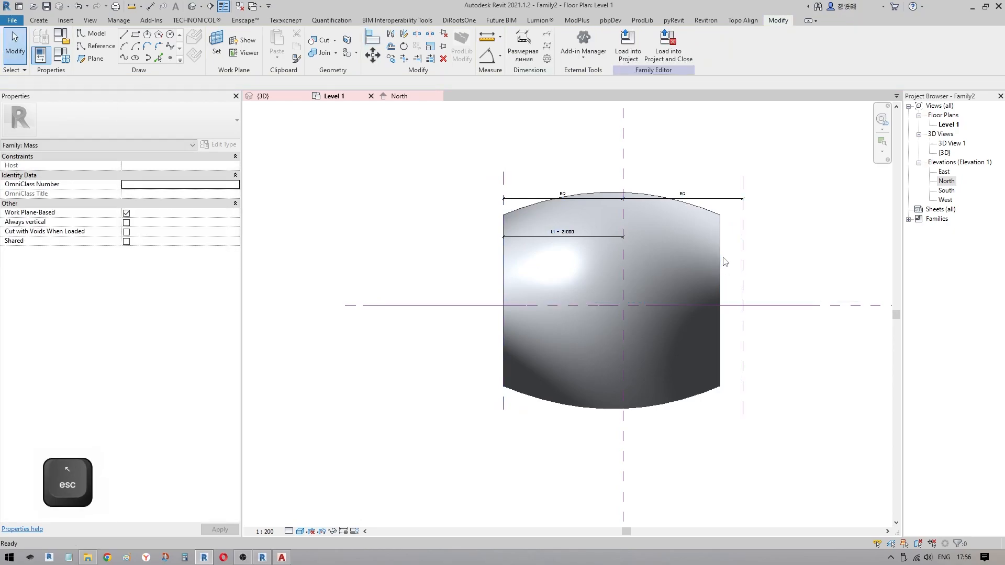
left_click(722, 261)
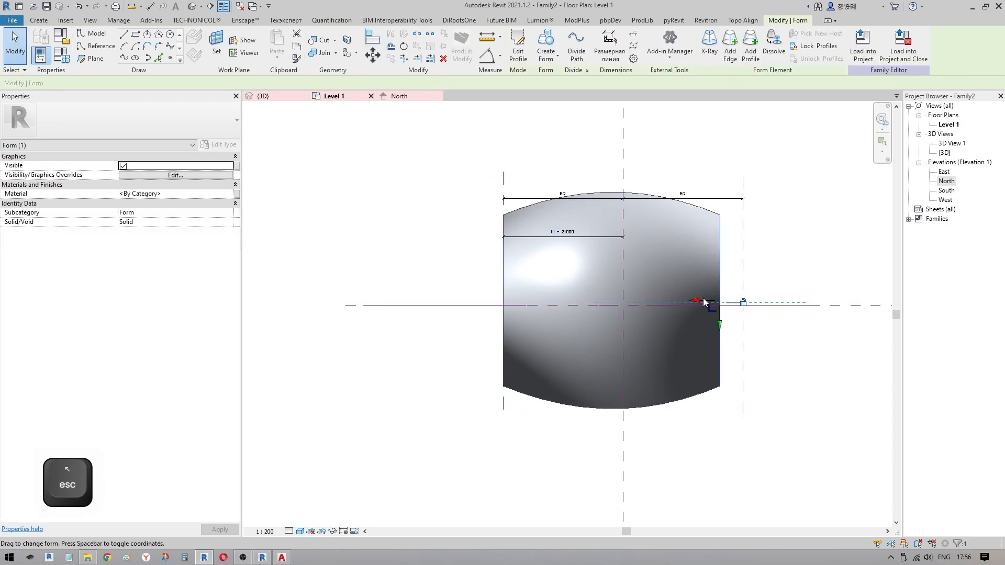
left_click_drag(702, 302, 724, 291)
scroll(723, 291, "up", 2)
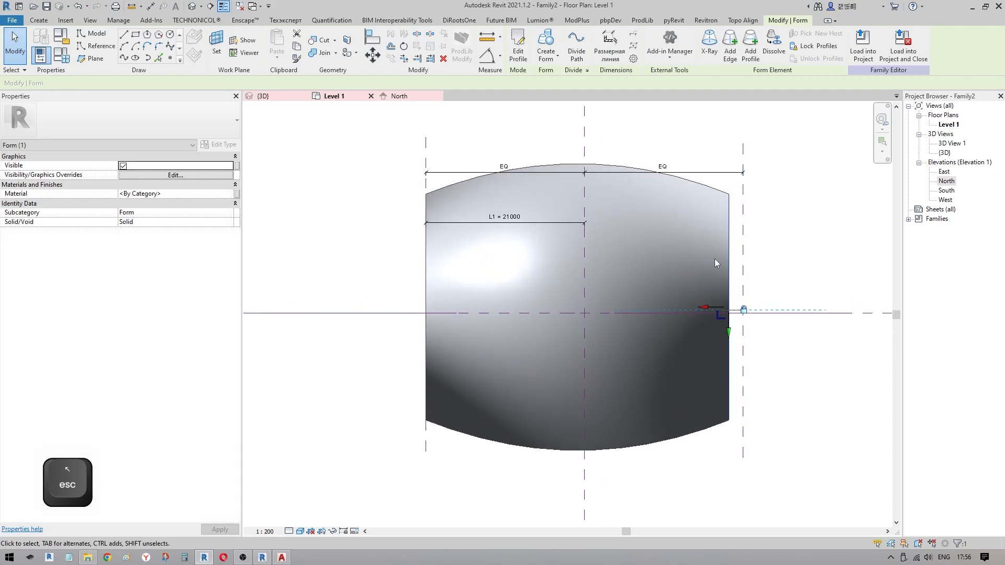
Step: Try to align the end arch with reference plane s1 through profile editing in the Level 1 plan, and leave the profile edit
middle_click_drag(504, 282, 474, 224)
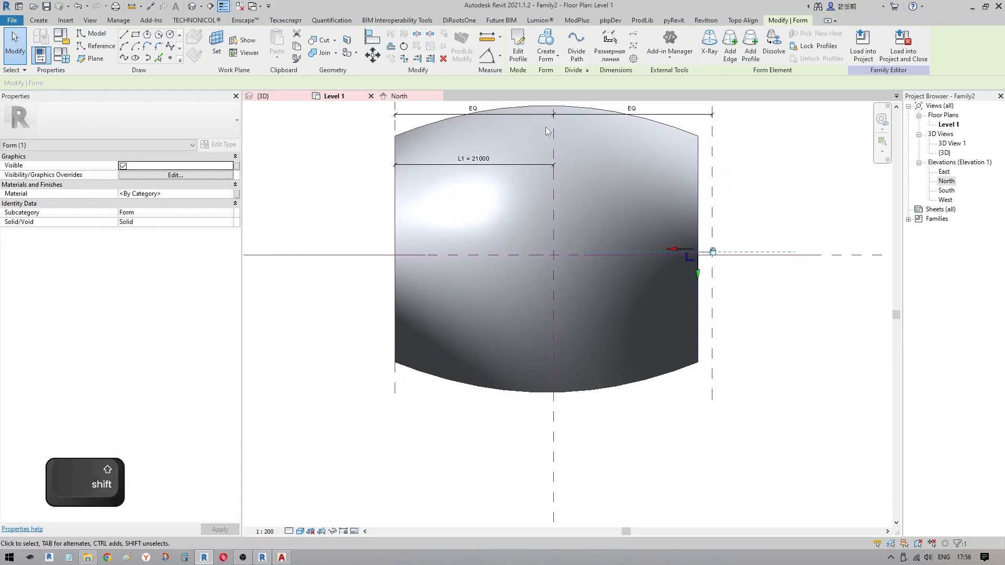
left_click(518, 53)
key("Escape")
key("Escape")
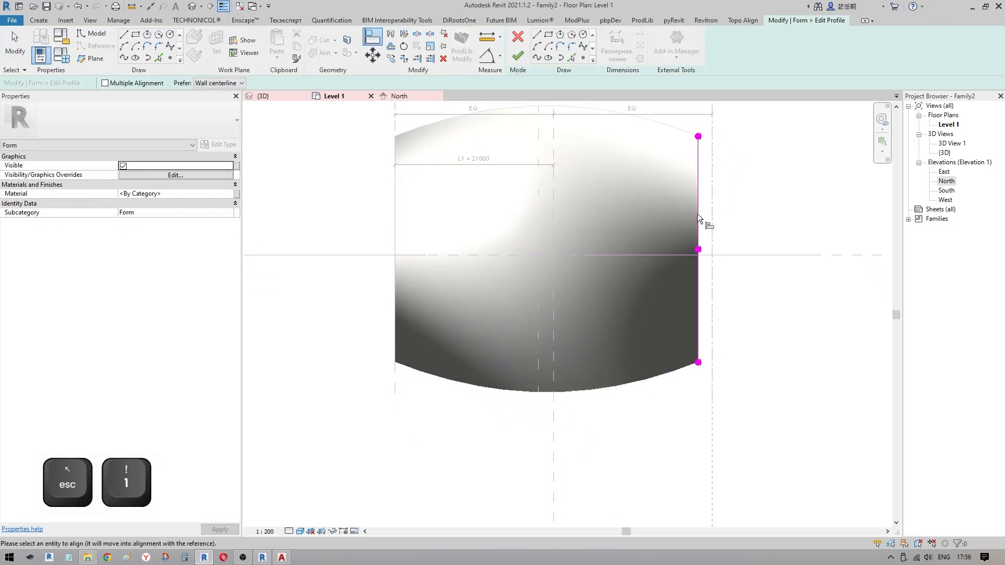
left_click(518, 55)
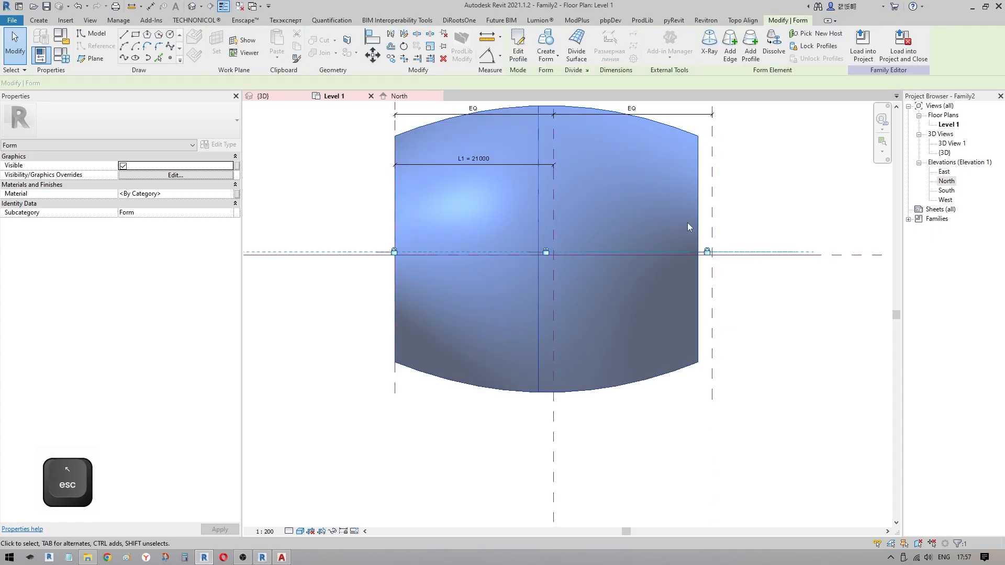
mouse_move(780, 348)
middle_mouse_down()
mouse_move(807, 396)
mouse_move(778, 339)
middle_mouse_up()
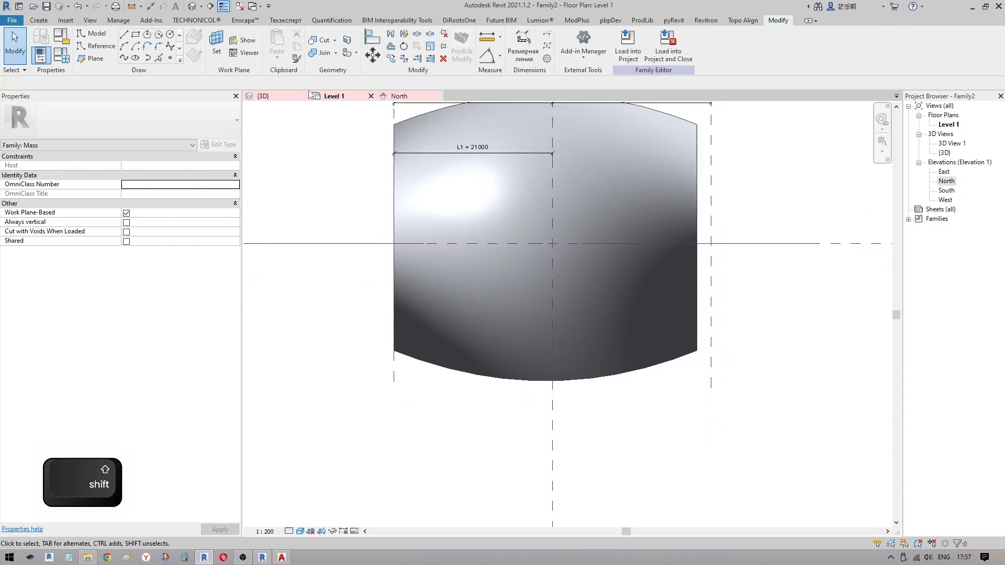
Step: Check the H_side_1 arch in 3D and align the H_side_2 arch's apex with reference plane s1 in the North elevation
left_click(264, 96)
middle_click_drag(720, 348, 691, 367, "shift")
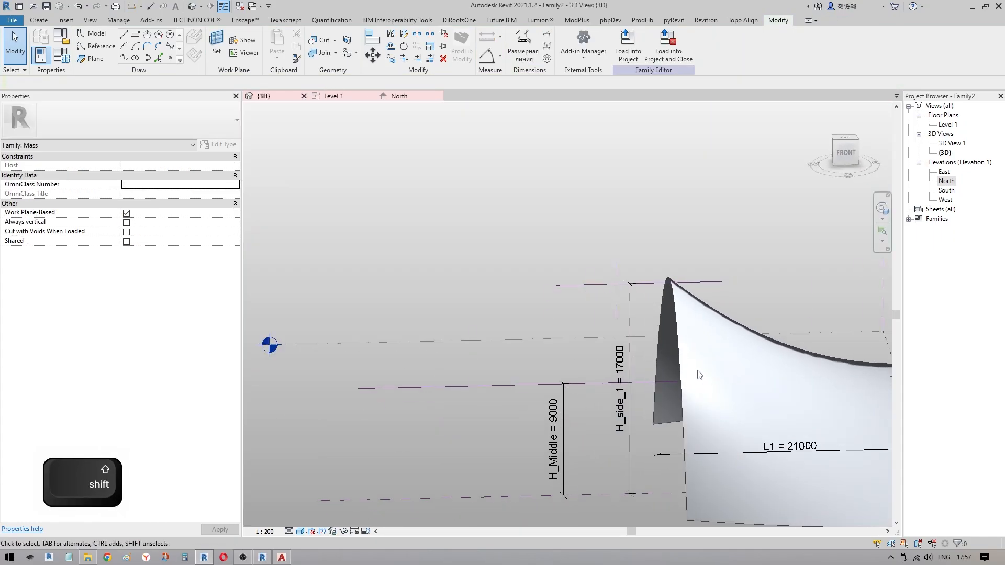
left_click(659, 276)
middle_click_drag(658, 276, 634, 344, "shift")
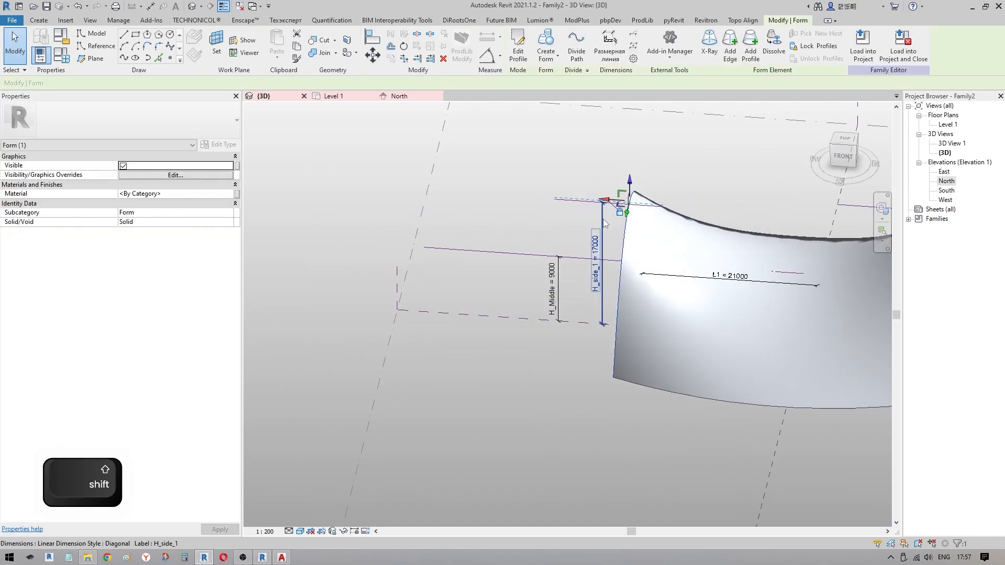
left_click(413, 101)
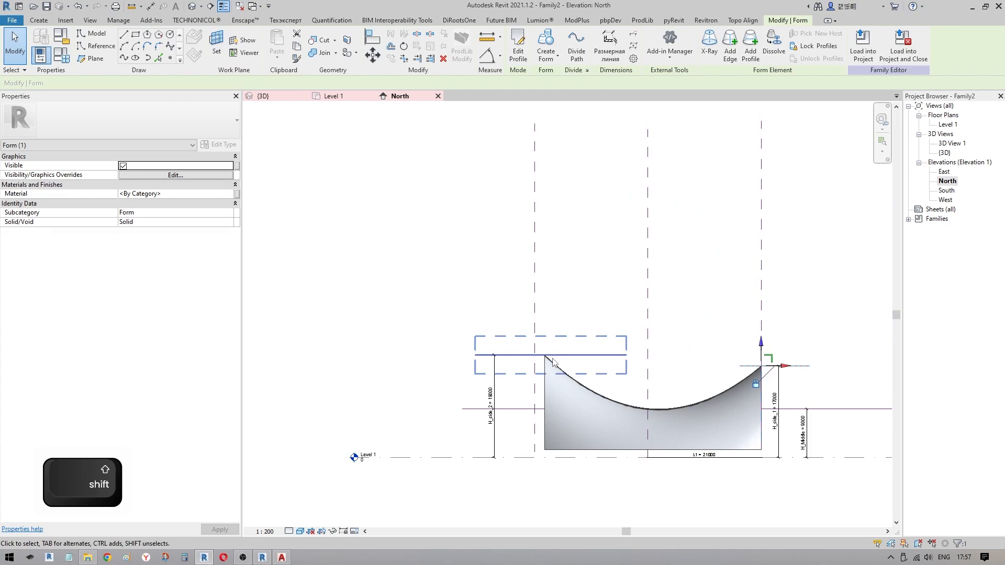
key("1")
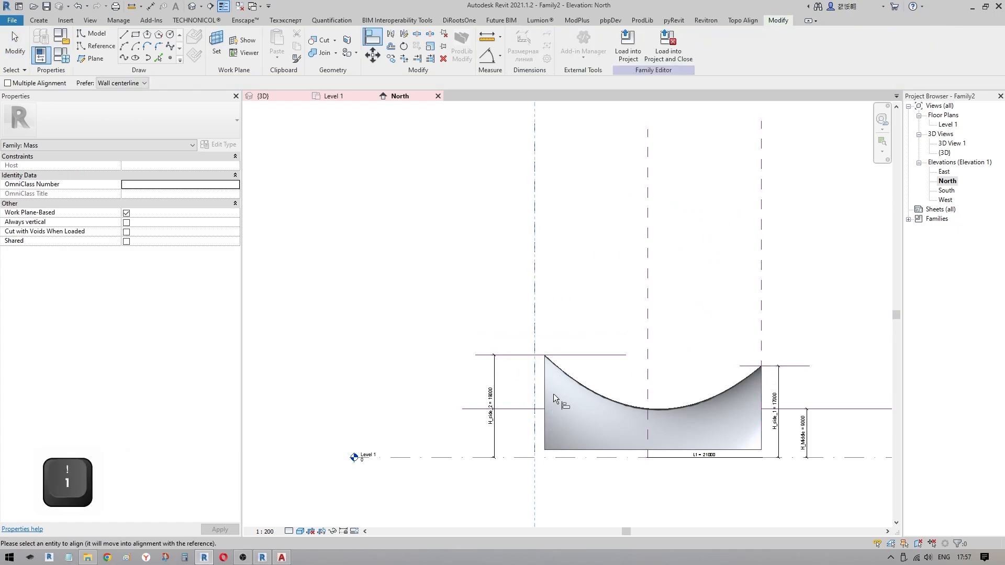
left_click(545, 355)
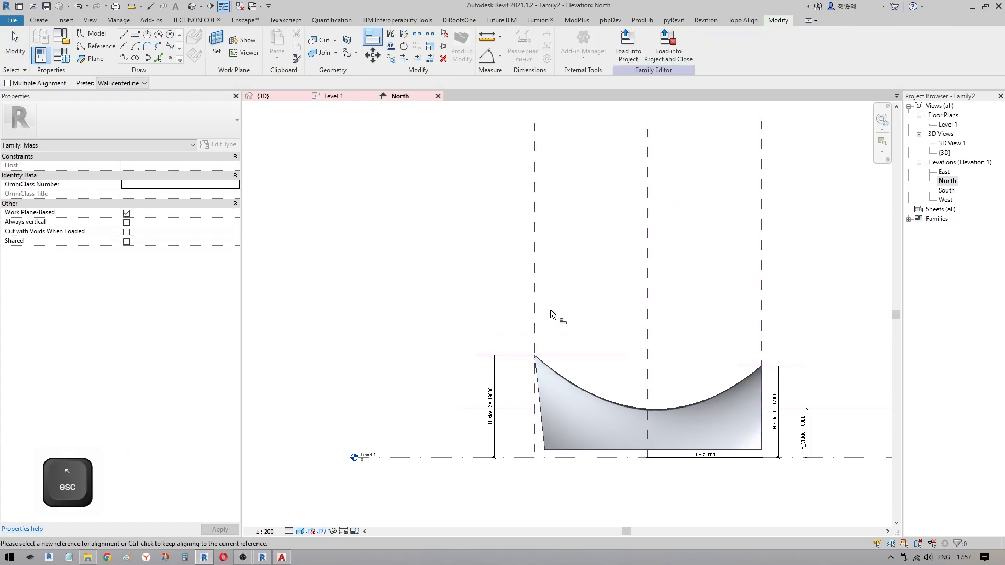
key("Escape")
Step: Try to move reference plane s2 outward to L1 = 26000 in the North elevation
left_click(762, 322)
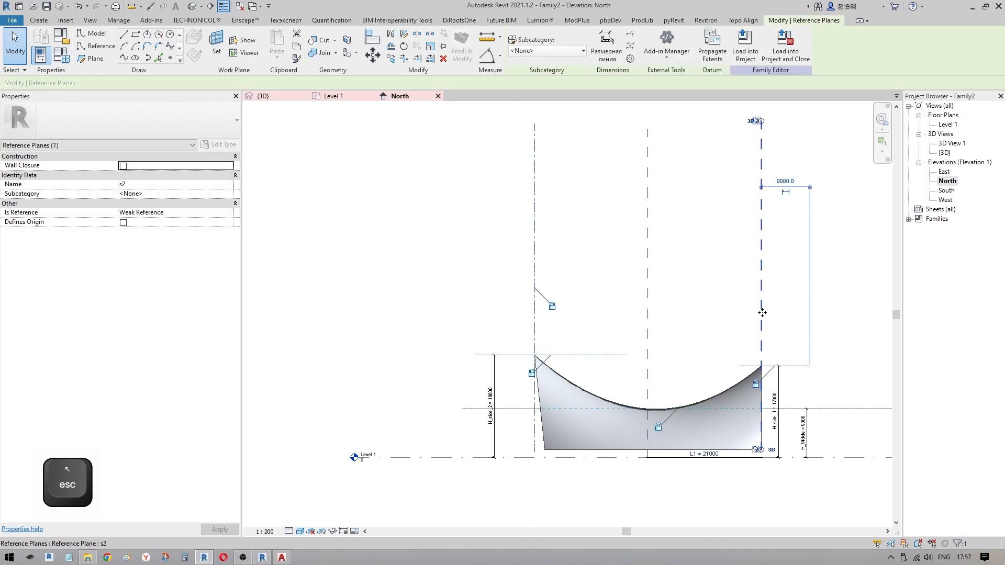
left_click_drag(762, 322, 791, 316)
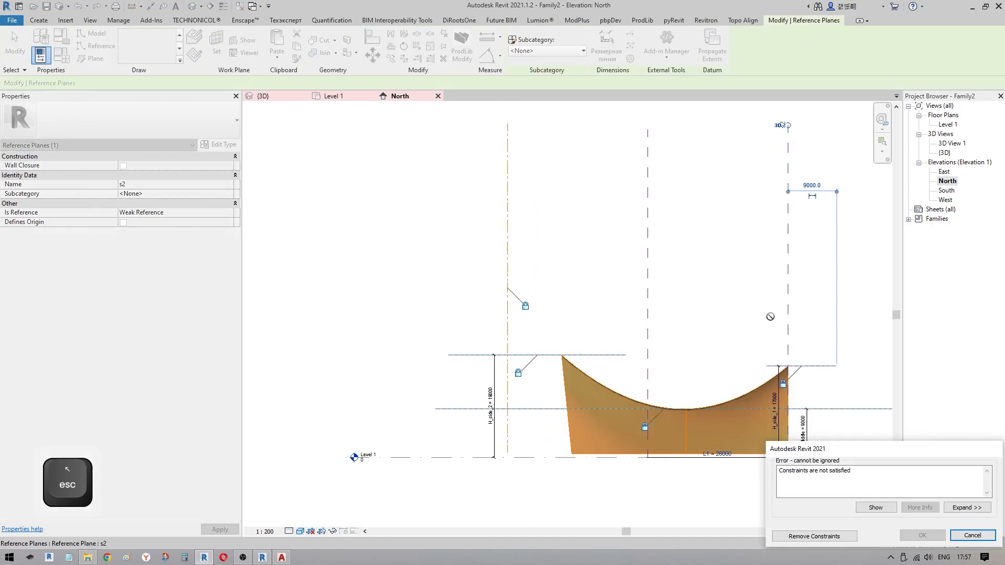
key("Escape")
Step: Move reference plane s1 outward in the North elevation until L1 = 22000
left_click(535, 331)
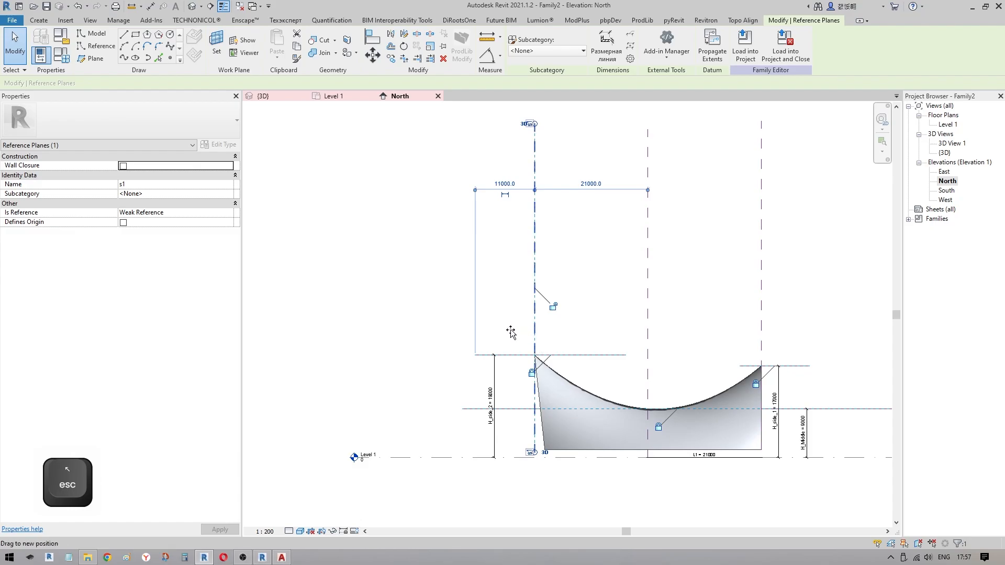
left_click_drag(510, 333, 535, 329)
key("Escape")
Step: Delete the EQ dimension across the three reference planes in the Level 1 plan
left_click(333, 96)
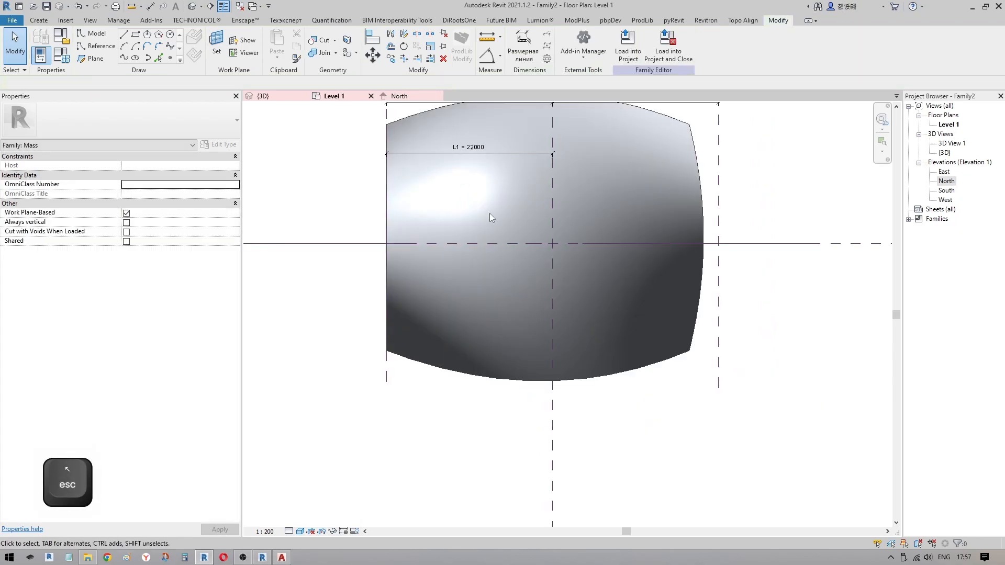
middle_click_drag(525, 140, 548, 333)
left_click(445, 296)
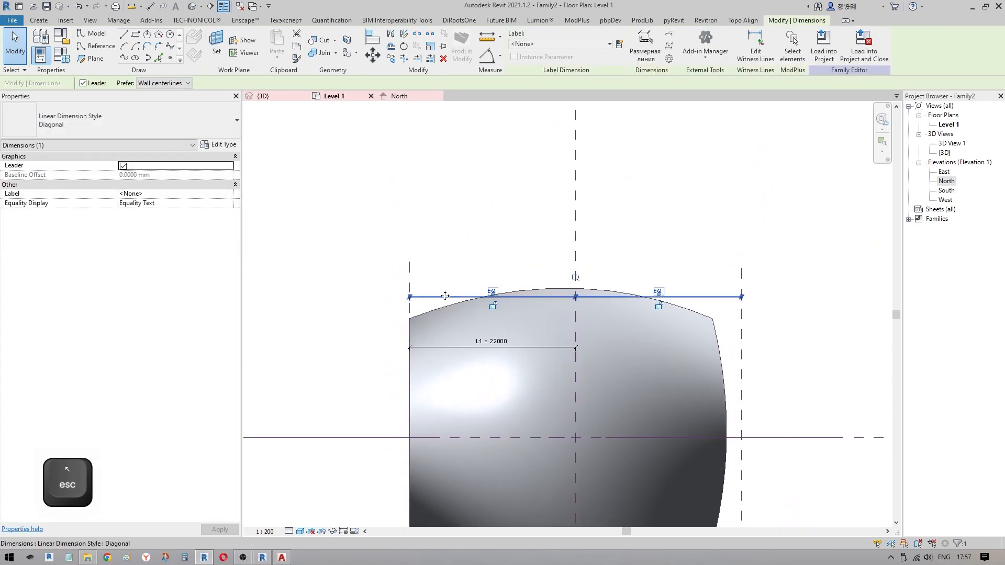
key("Delete")
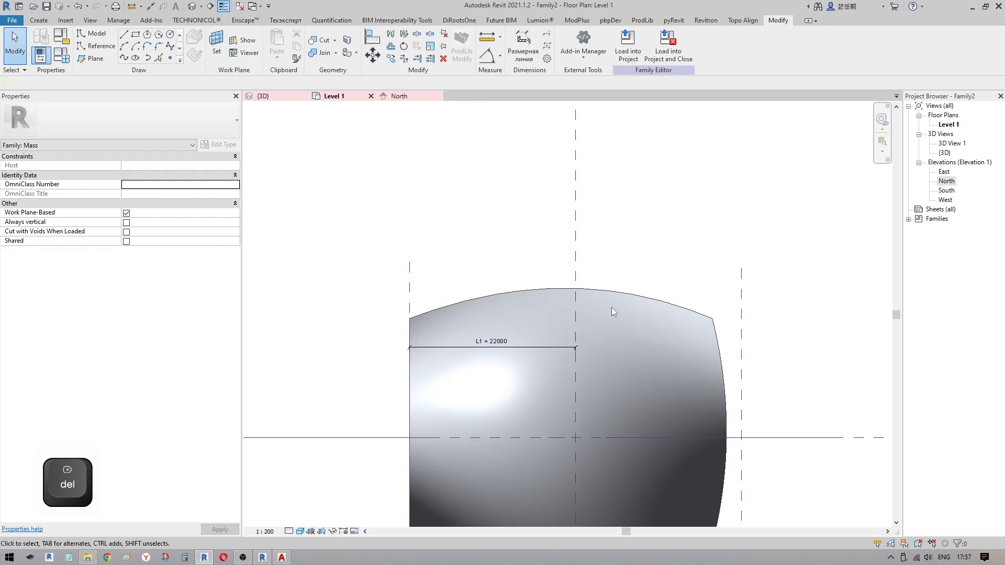
Step: Try to straighten the bowed H_side_2 end of the mass by moving its apex point inward in the Level 1 plan
right_click(697, 281)
left_click(721, 289)
middle_click_drag(711, 291, 728, 191)
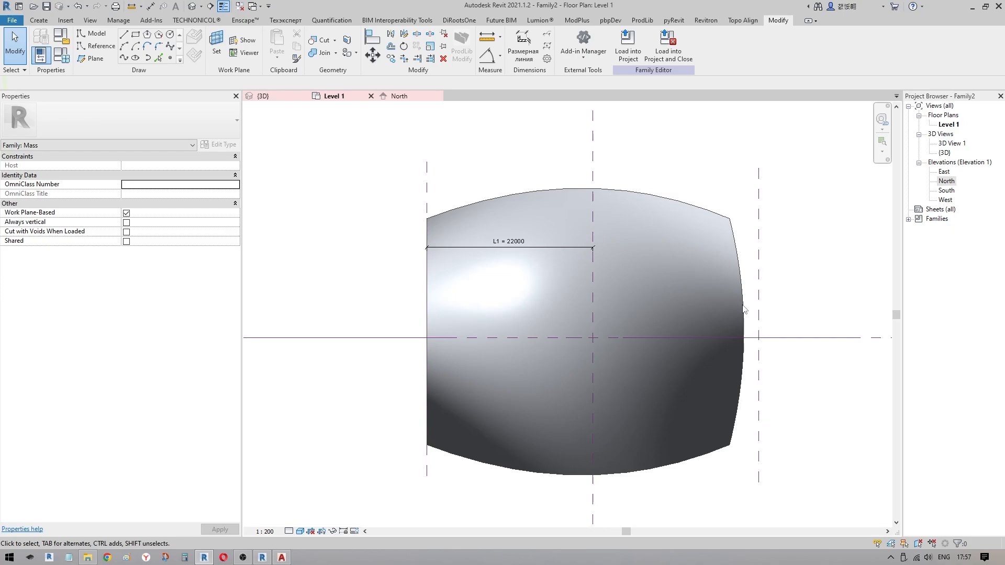
left_click(744, 333)
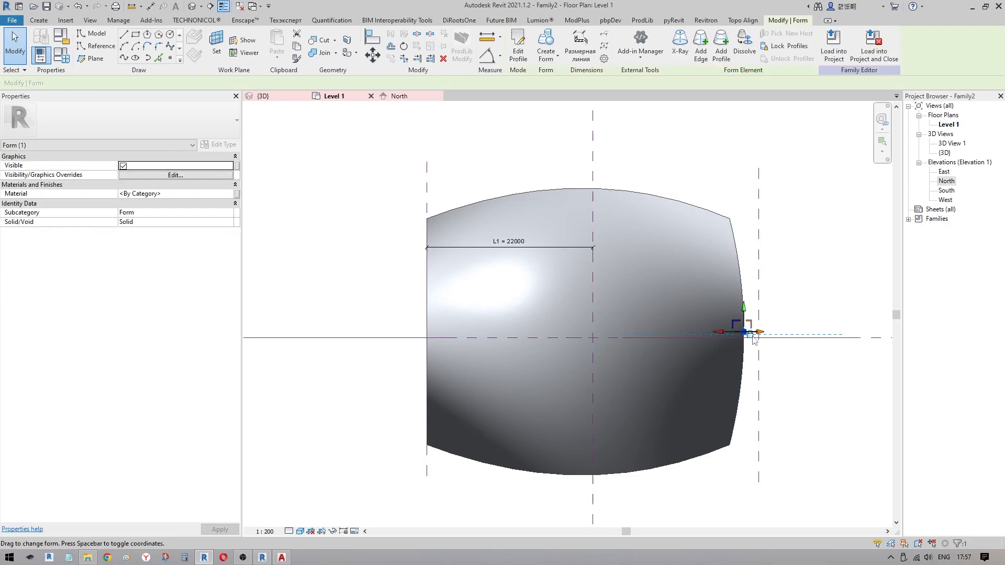
left_click_drag(730, 332, 715, 341)
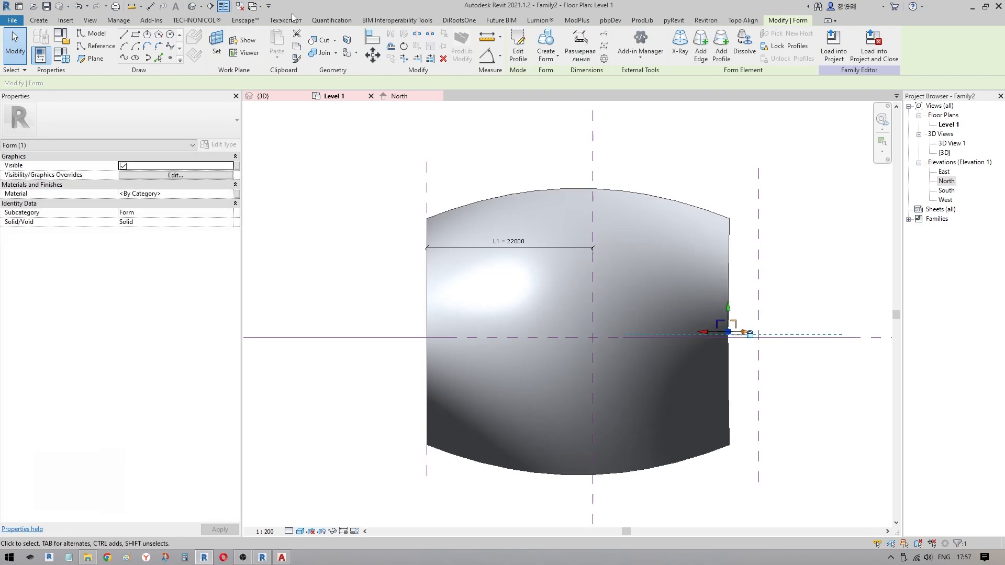
Step: Undo the recent edits back to the state before the H_side_2 arch's apex was aligned with reference plane s1
left_click(79, 8)
left_click(78, 7)
left_click(78, 8)
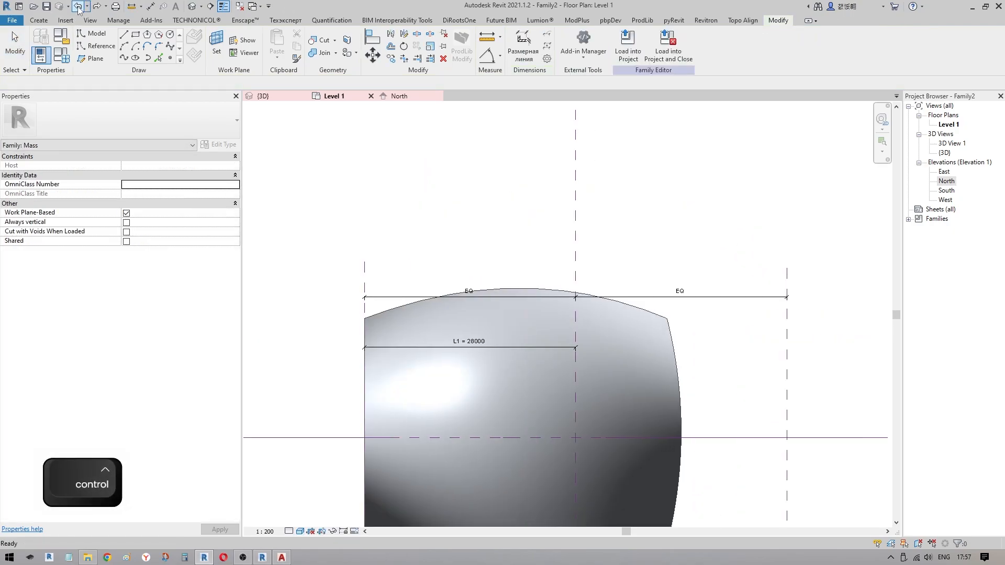
left_click(79, 7)
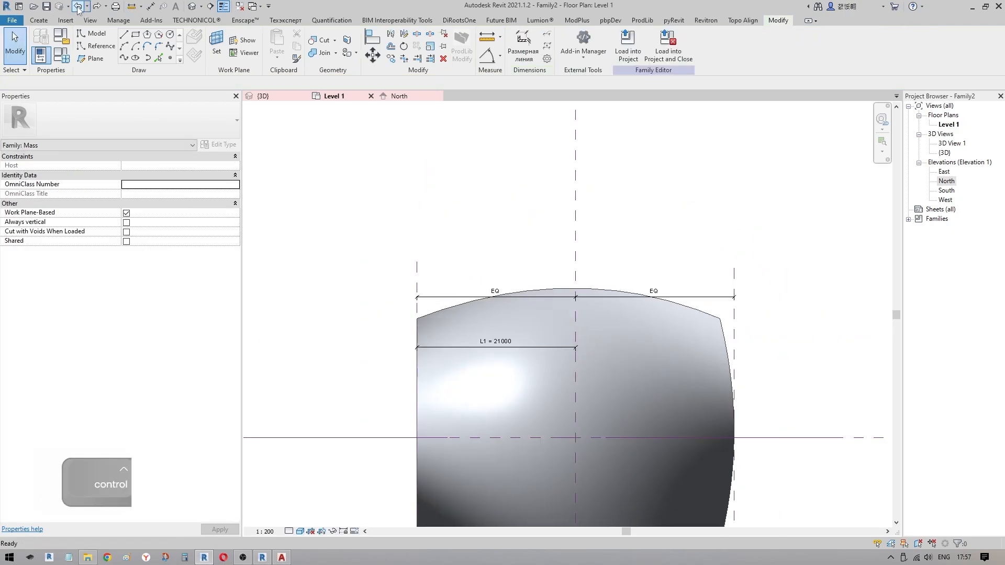
left_click(79, 8)
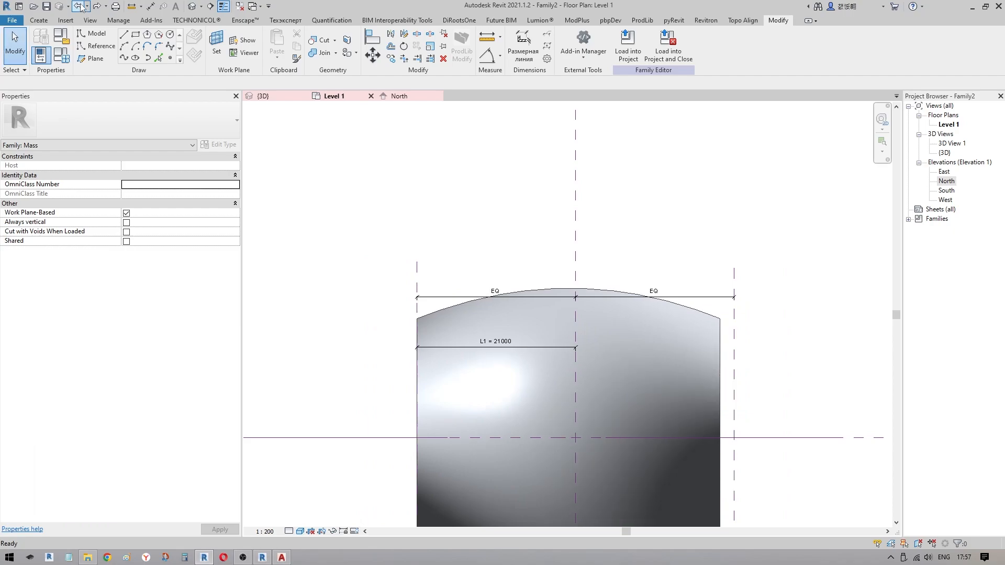
middle_click_drag(704, 447, 700, 295)
left_click(718, 270)
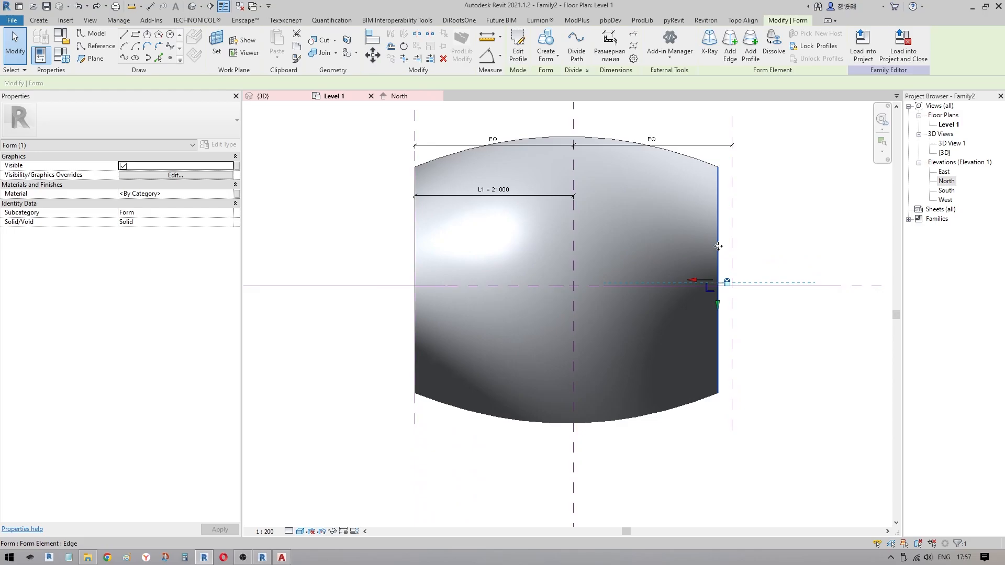
key("1")
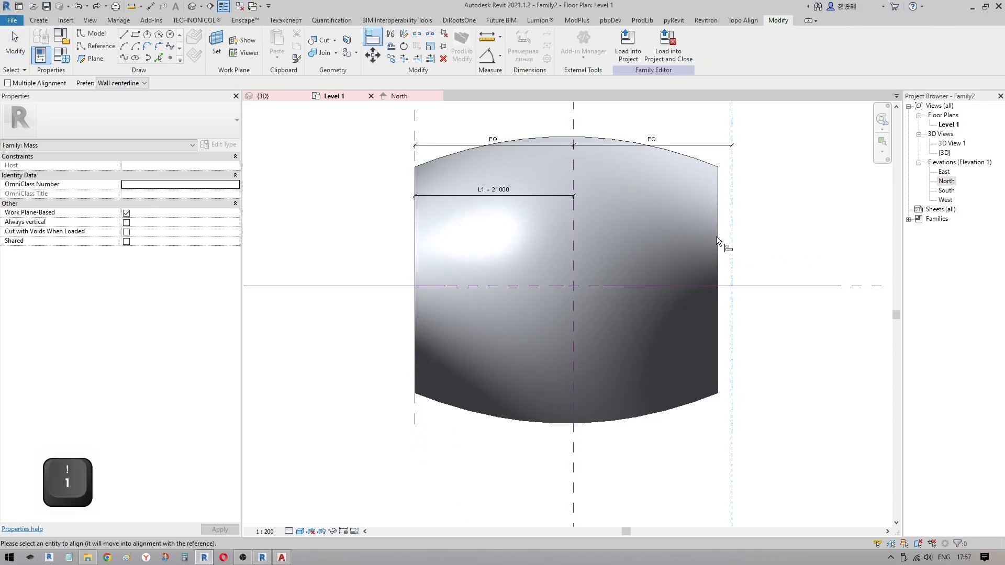
right_click(675, 221)
left_click(702, 229)
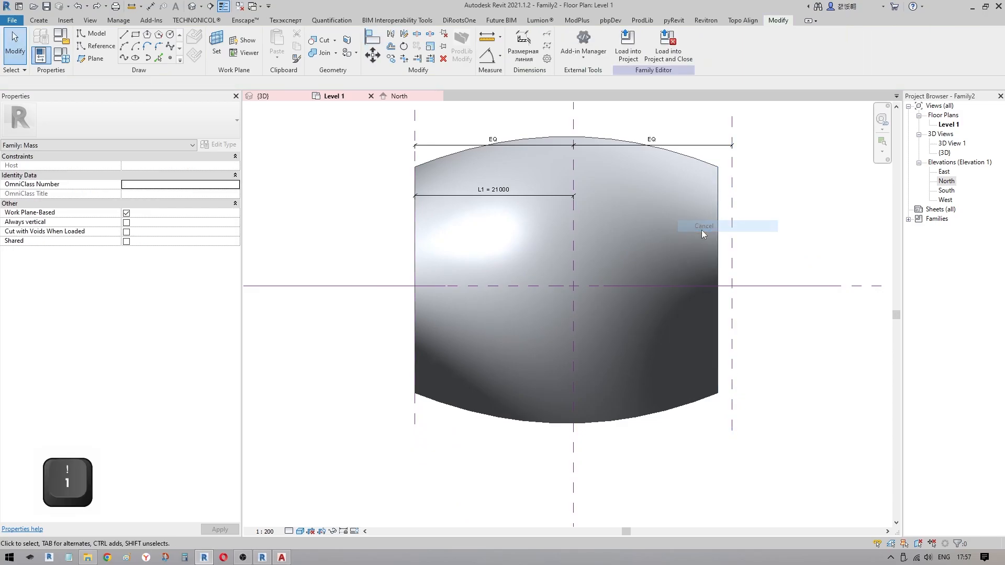
Step: Align the H_side_2 arch's apex point with reference plane s1 in the North elevation
left_click(398, 97)
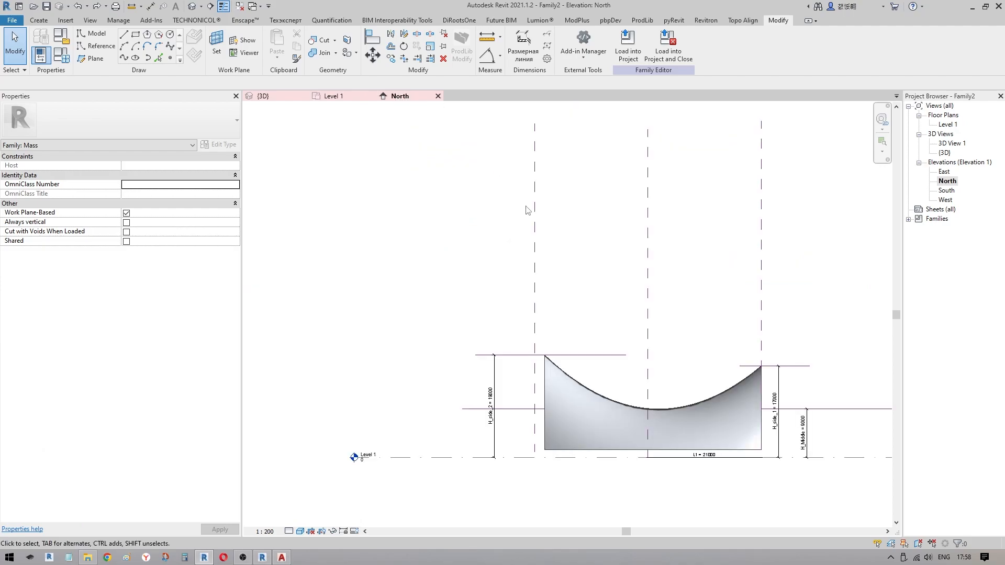
key("Tab")
left_click(545, 356)
scroll(550, 357, "up", 3)
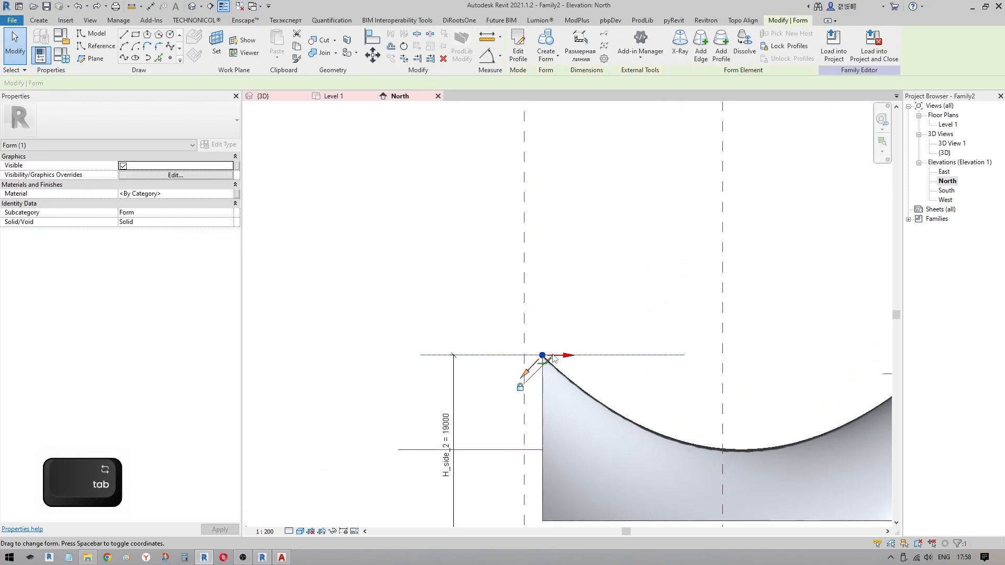
scroll(554, 358, "up", 1)
key("Escape")
key("1")
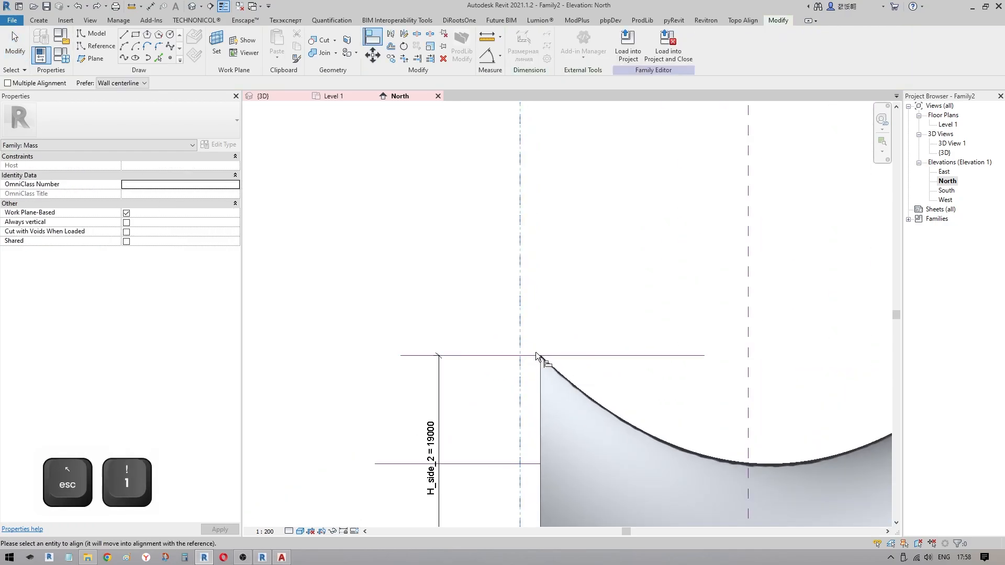
left_click(541, 356)
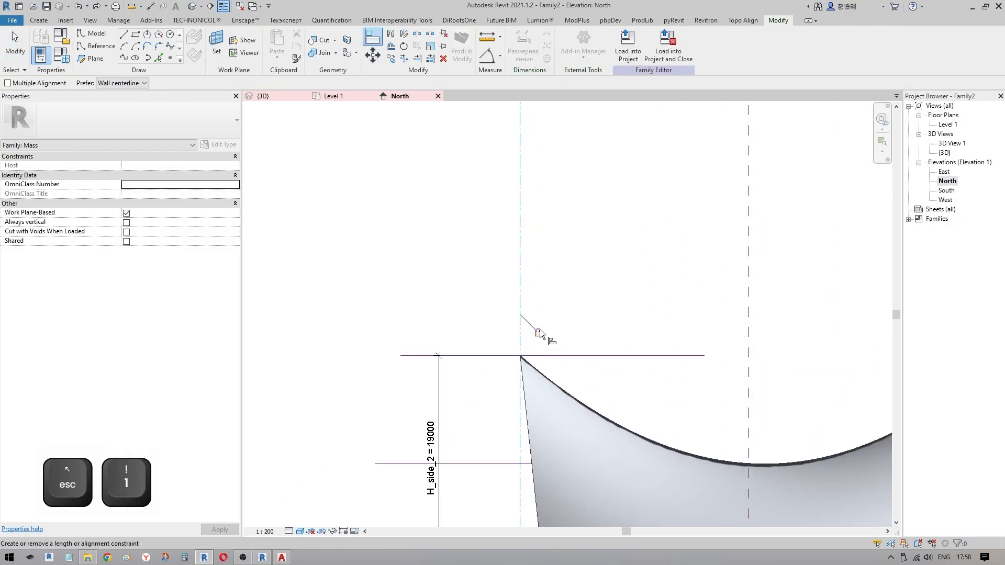
key("Escape")
Step: Move reference plane s1 outward to L1 = 24300 in the North elevation and examine the H_side_2 arch's apex in 3D
left_click(521, 287)
scroll(491, 283, "down", 3)
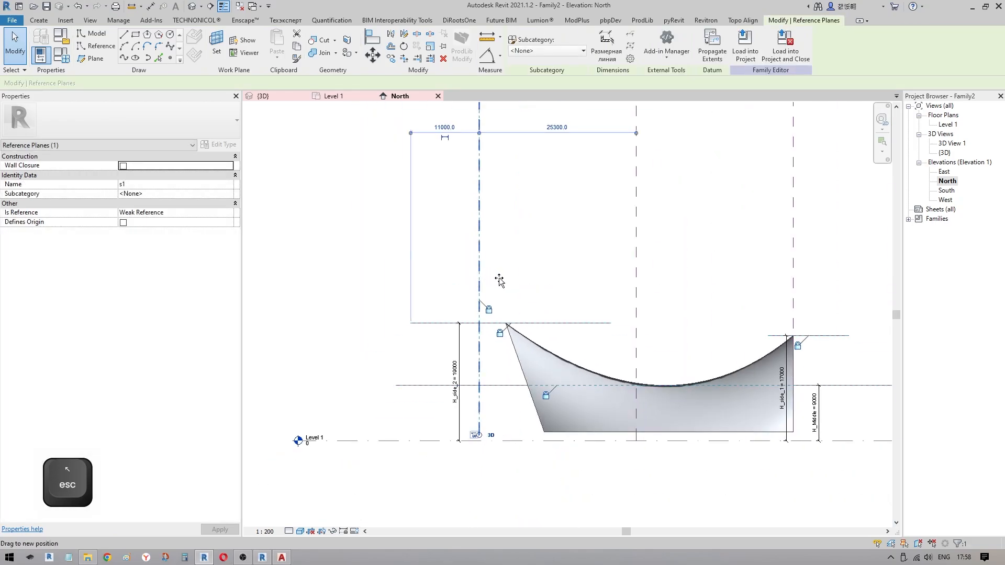
mouse_move(500, 281)
left_mouse_down()
mouse_move(585, 285)
mouse_move(458, 288)
mouse_move(488, 288)
left_mouse_up()
mouse_move(527, 314)
middle_mouse_down()
mouse_move(569, 340)
mouse_move(539, 289)
mouse_move(632, 293)
mouse_move(568, 203)
middle_mouse_up()
left_click(256, 98)
middle_click_drag(642, 182, 626, 302, "shift")
scroll(667, 301, "up", 5, "shift")
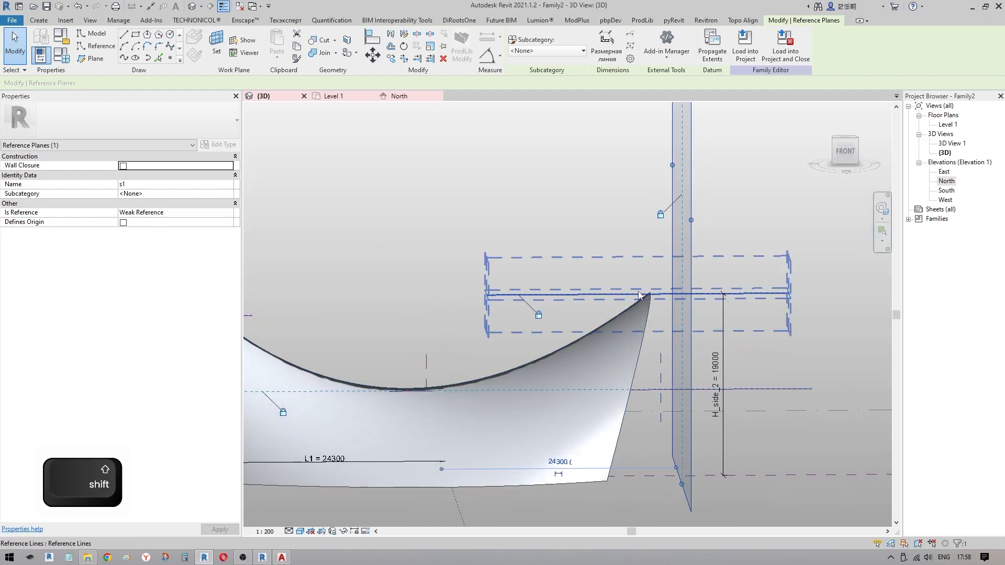
Step: Nudge reference plane s1 outward in the 3D view until L1 = 29300
key("Right")
key("Right")
key("Right")
key("Right")
key("Right")
key("Right")
key("Right")
key("Right")
key("Right")
key("Right")
key("Right")
key("Right")
key("Right")
key("Right")
key("Right")
key("Right")
key("Right")
key("Right")
key("Right")
key("Right")
key("Right")
key("Right")
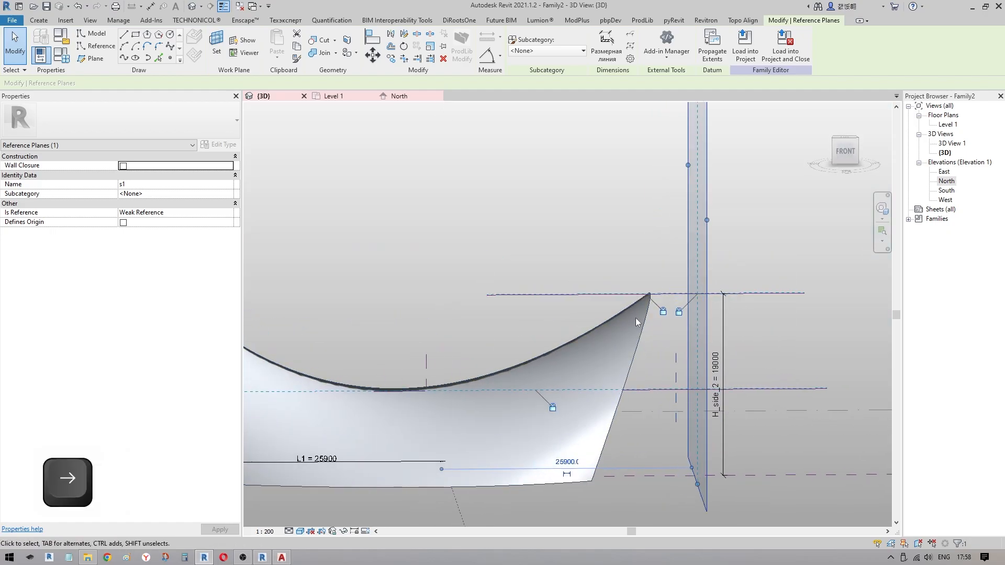
key("Right")
key("Right")
key("Right")
key("Right")
key("Right")
key("Right")
key("Right")
key("Right")
key("Right")
key("Right")
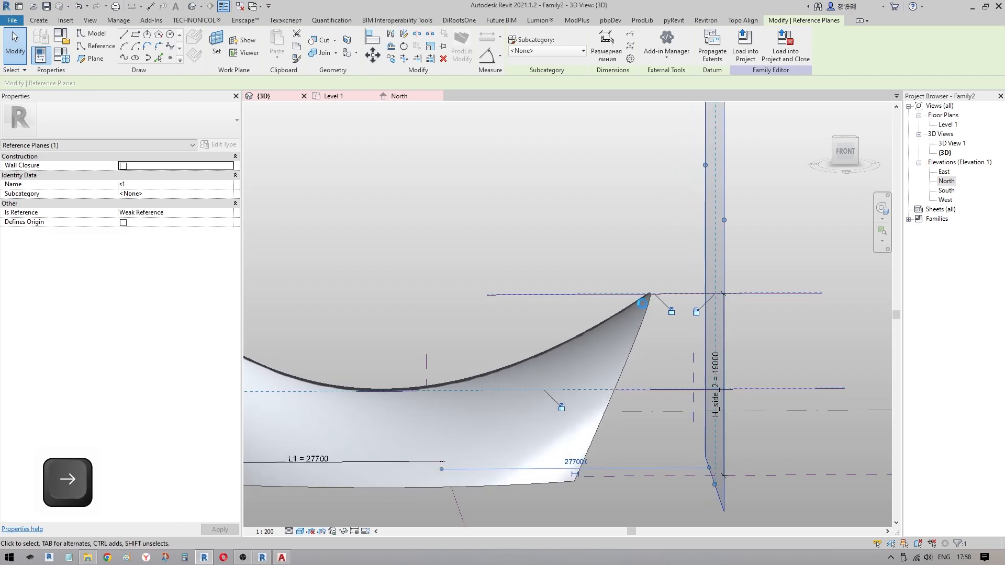
key("Right")
key("Right")
key("Right")
key("Right")
key("Right")
key("Right")
key("Right")
key("Right")
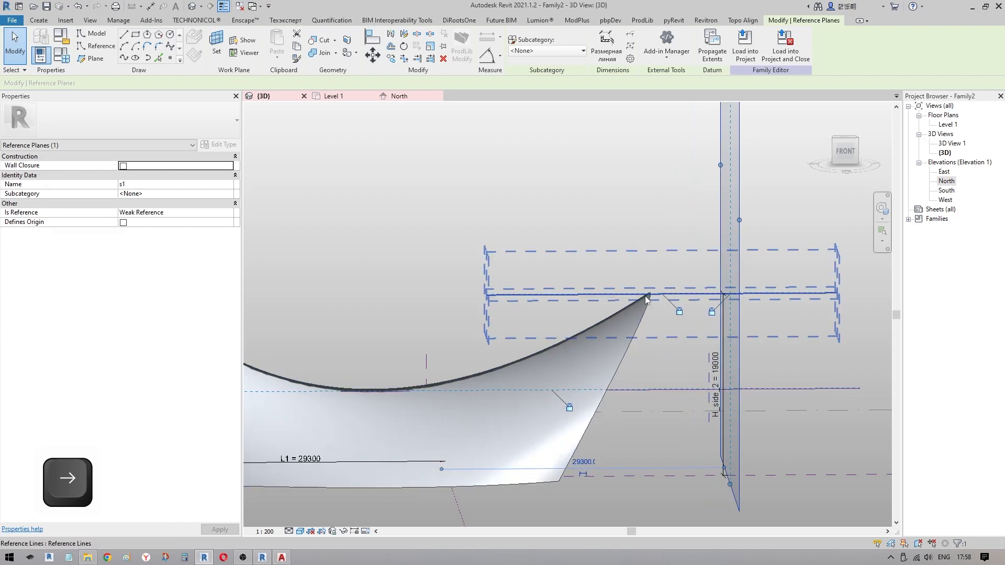
Step: Nudge reference plane s1 back toward the center in the 3D view until L1 = 22500
key("Left")
key("Left")
key("Left")
key("Left")
key("Left")
key("Left")
key("Left")
key("Left")
key("Left")
key("Left")
key("Left")
key("Left")
key("Left")
key("Left")
key("Left")
key("Left")
key("Left")
key("Left")
key("Left")
key("Left")
key("Left")
key("Left")
key("Left")
key("Left")
key("Left")
key("Left")
key("Left")
key("Left")
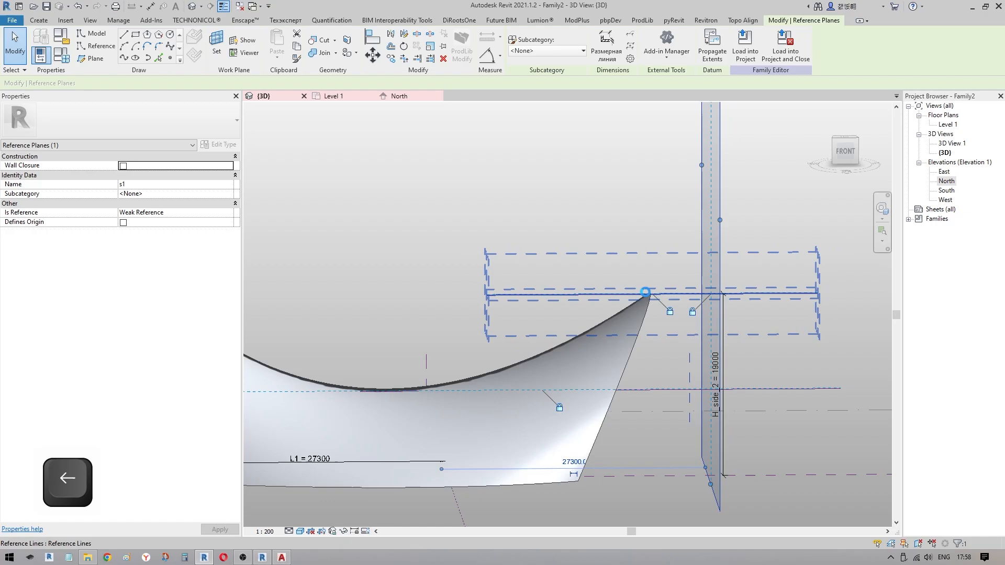
key("Left")
key("Left")
key("Left")
key("Left")
key("Left")
key("Left")
key("Left")
key("Left")
key("Left")
key("Left")
key("Left")
key("Left")
key("Left")
key("Left")
scroll(643, 281, "down", 5)
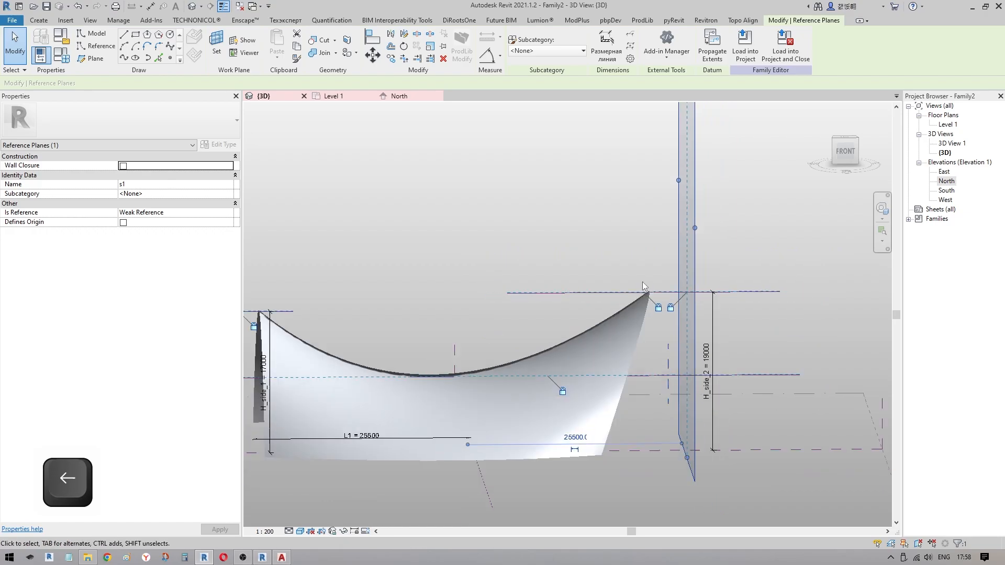
key("Left")
key("Left")
key("Left")
key("Left")
key("Left")
key("Left")
key("Left")
key("Left")
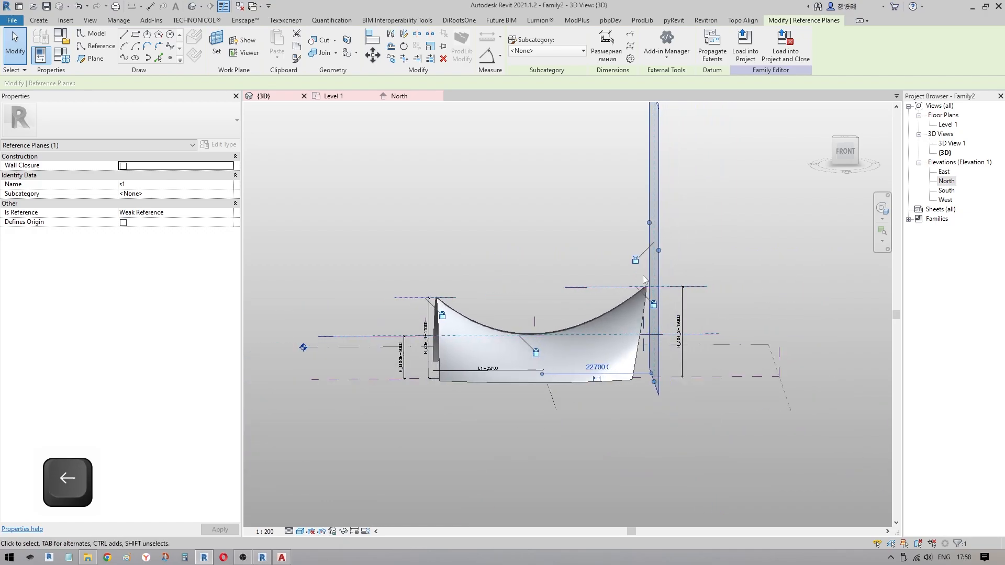
Step: Delete the EQ dimension across the three vertical reference planes in the Level 1 plan
left_click(333, 96)
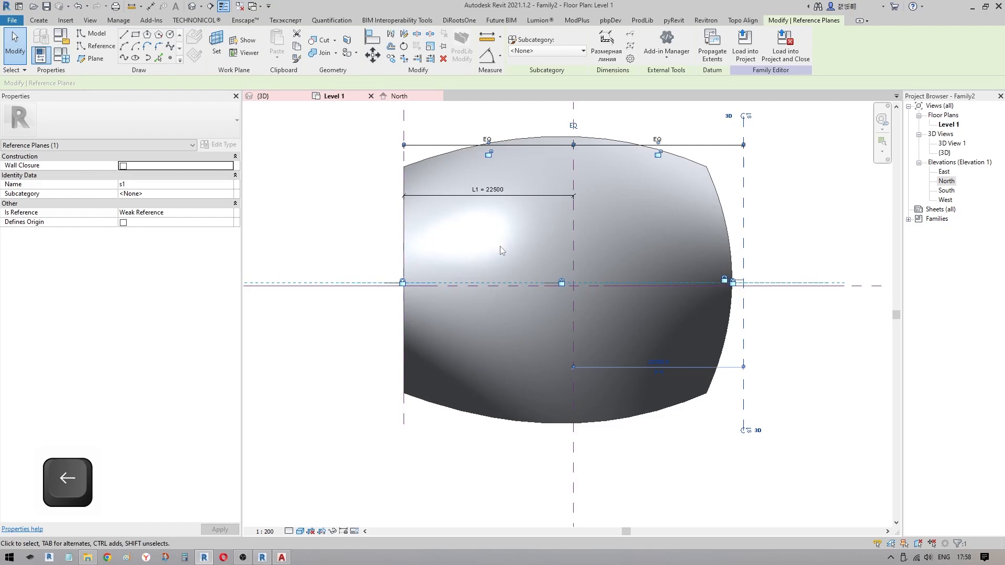
left_click(464, 146)
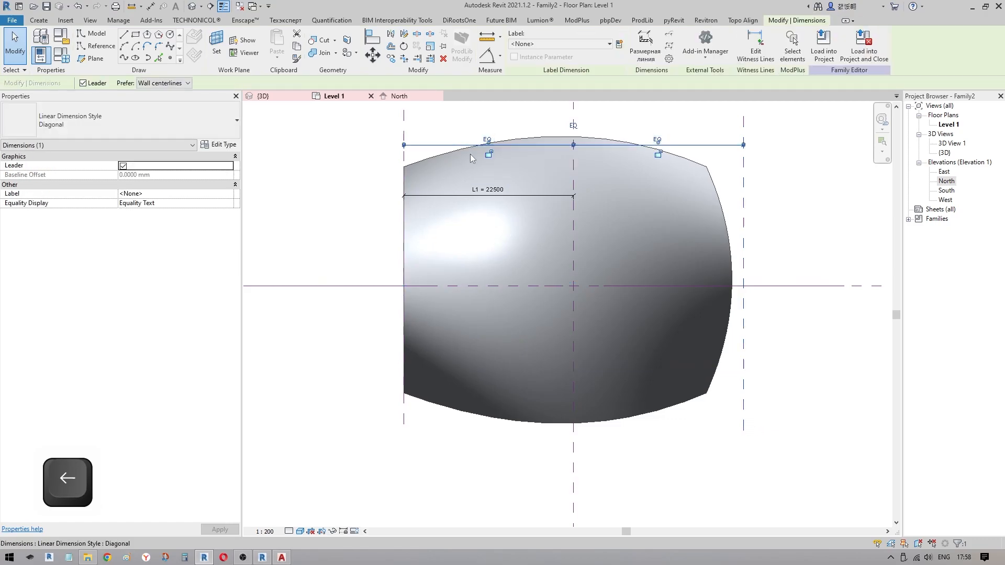
key("Delete")
scroll(673, 369, "down", 2)
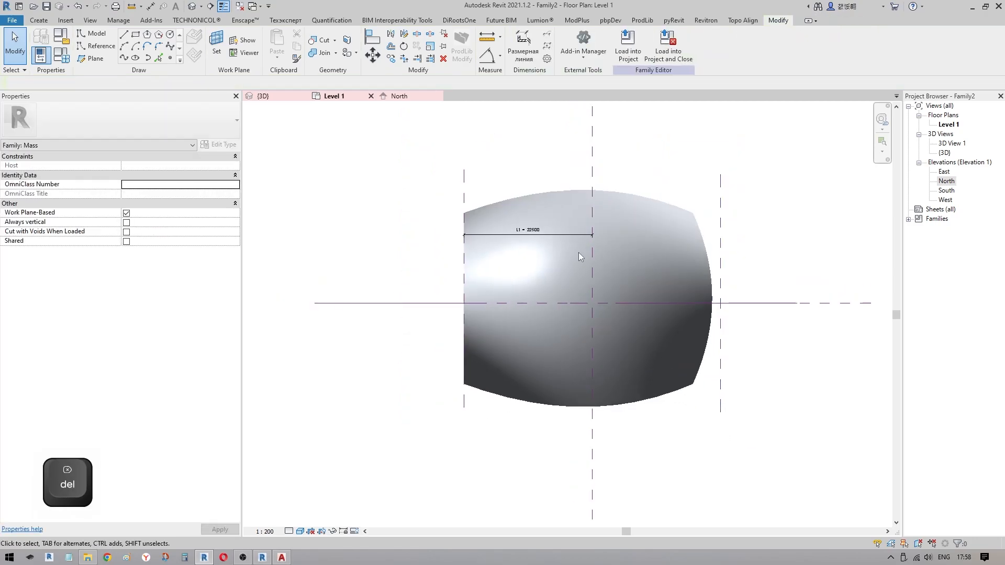
Step: Nudge reference plane s1 outward in the North elevation to 27000 from the center plane
left_click(399, 97)
left_click(512, 260)
key("Left")
key("Left")
key("Left")
key("Left")
key("Left")
key("Left")
key("Left")
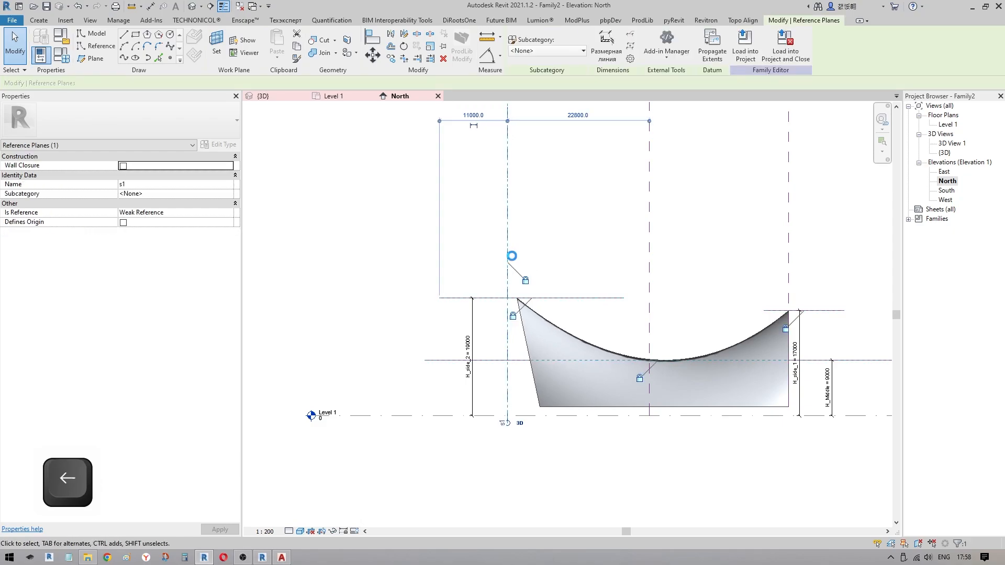
key("Left")
key("Left")
key("Left")
key("Left")
key("Left")
key("Left")
key("Left")
key("Left")
key("Left")
key("Left")
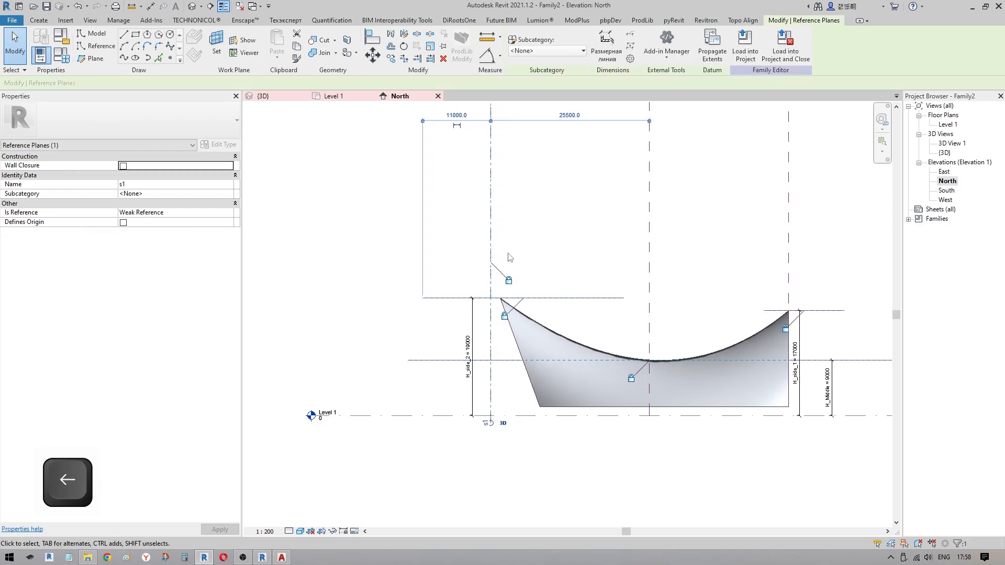
Step: Nudge reference plane s1 partway back toward the center plane, and select reference plane s2
key("Right")
key("Right")
key("Right")
key("Right")
key("Right")
key("Right")
key("Right")
key("Right")
key("Right")
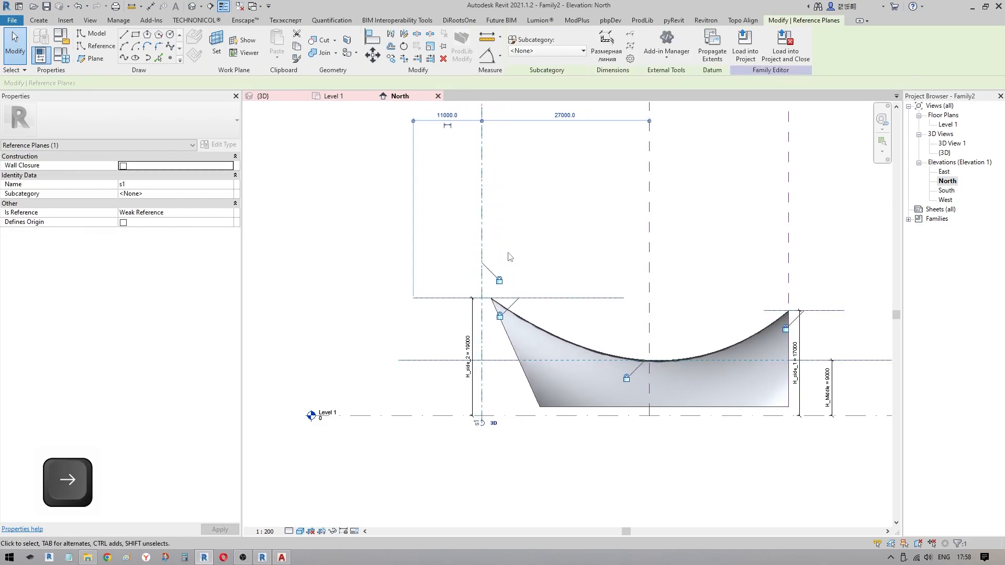
middle_click_drag(742, 252, 615, 242)
key("Right")
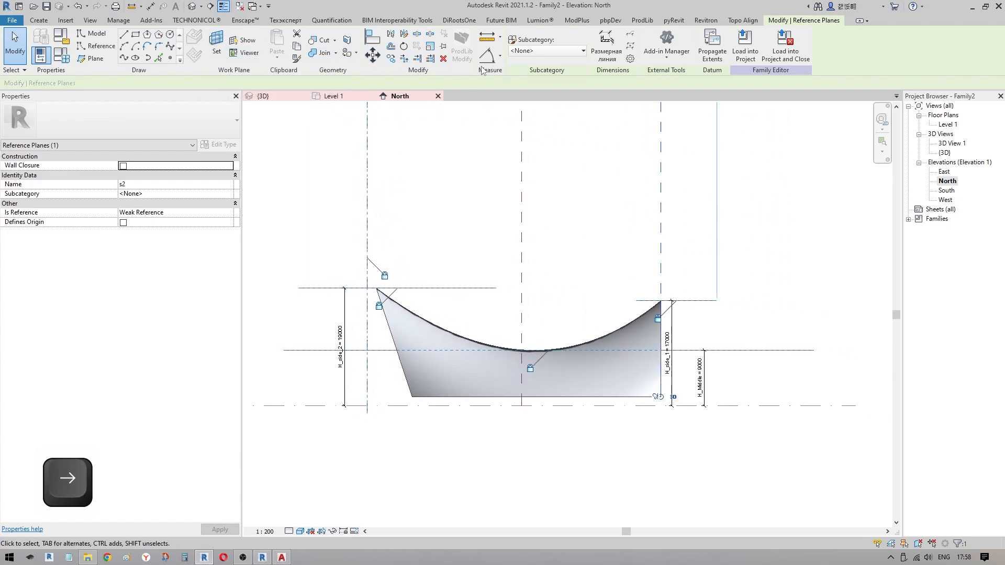
Step: Draw a vertical reference line 34000 long in the North elevation, outside reference plane s2 and crossing the Level 1 line
left_click(96, 45)
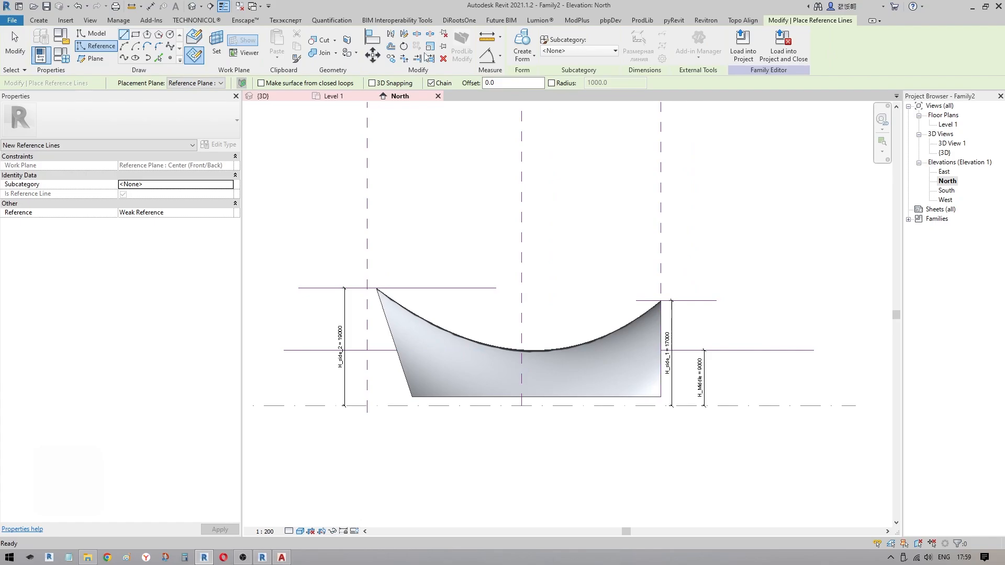
left_click(700, 245)
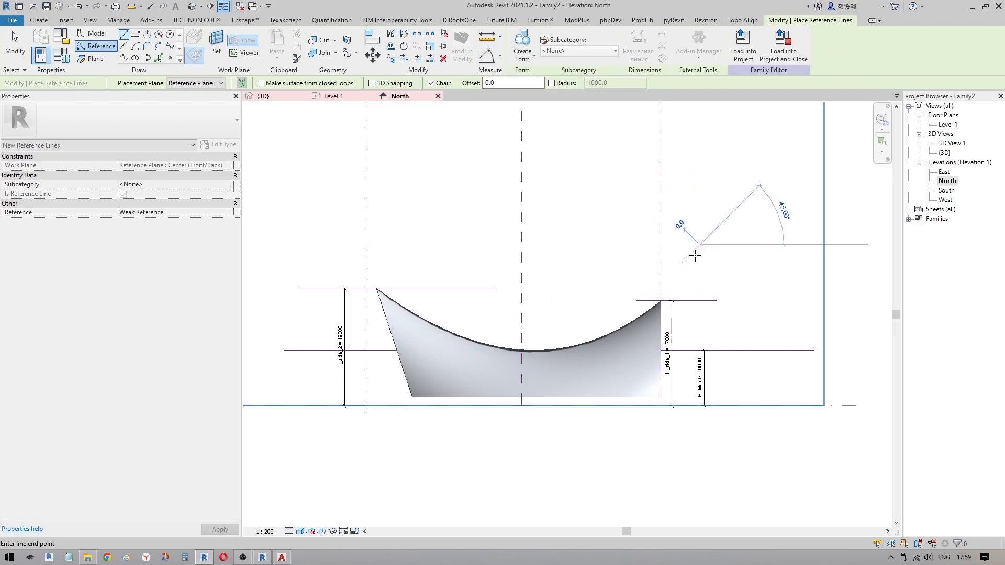
left_click(701, 456)
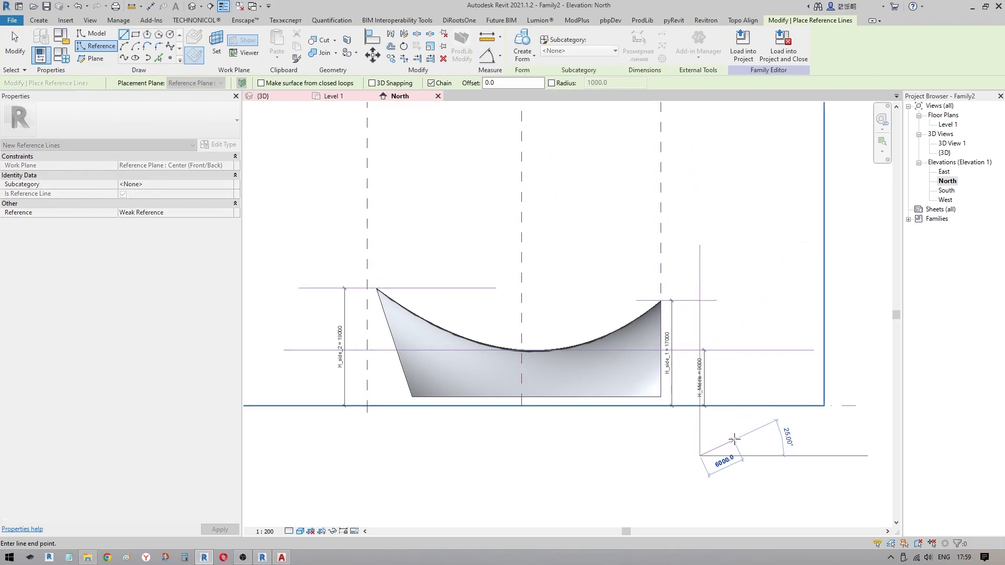
key("Escape")
key("Escape")
Step: Align the mass's H_side_1 arch end to the new vertical reference line, and move that line to 11000 outside plane s2
key("1")
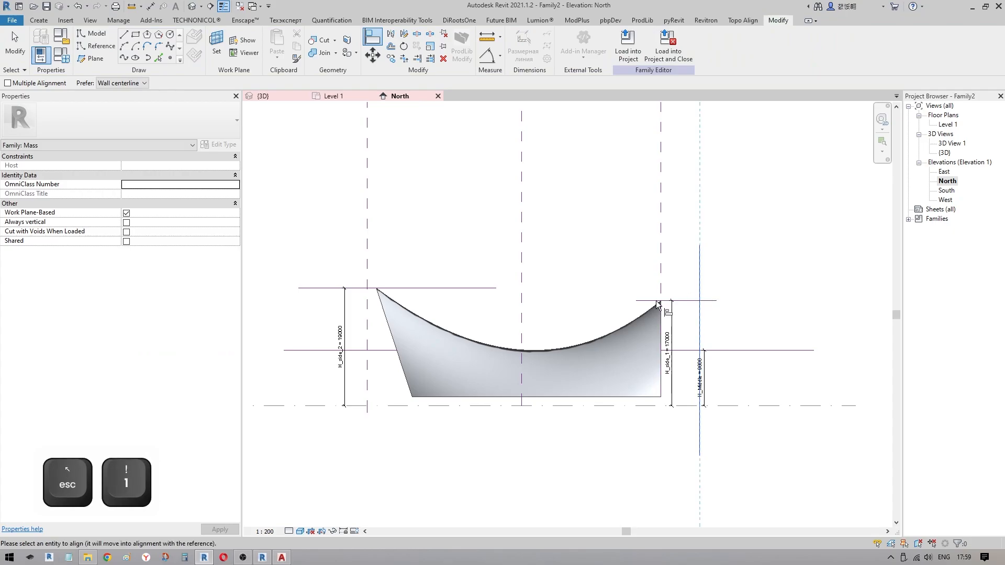
left_click(661, 302)
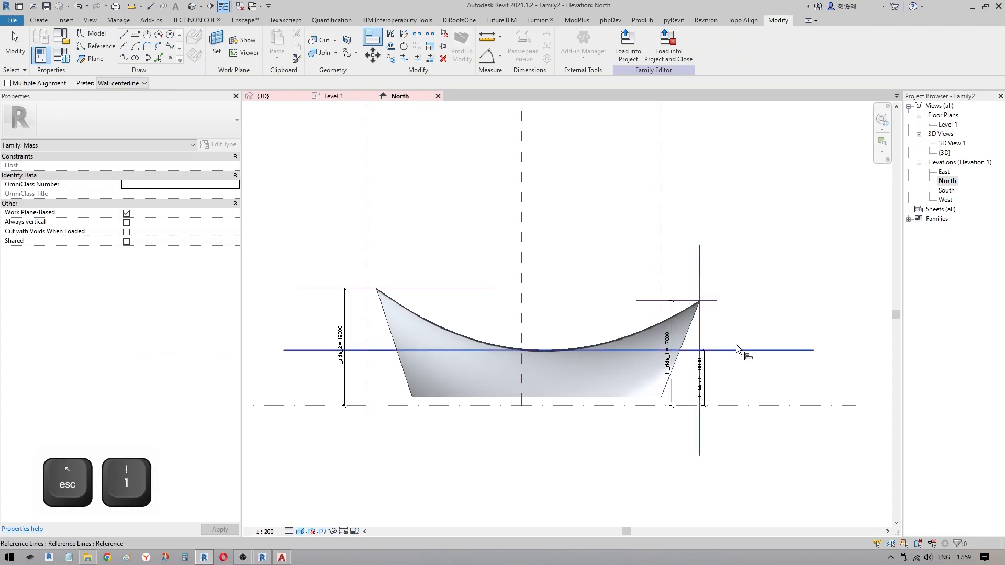
key("Escape")
left_click(700, 267)
left_click_drag(700, 267, 729, 288)
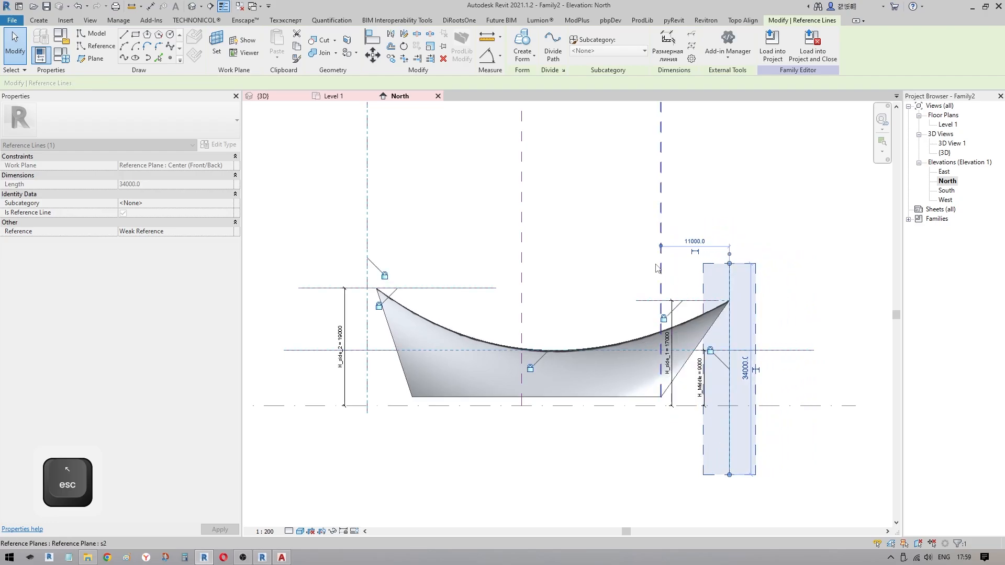
Step: Try to move reference plane s2 toward the center plane
left_click(662, 258)
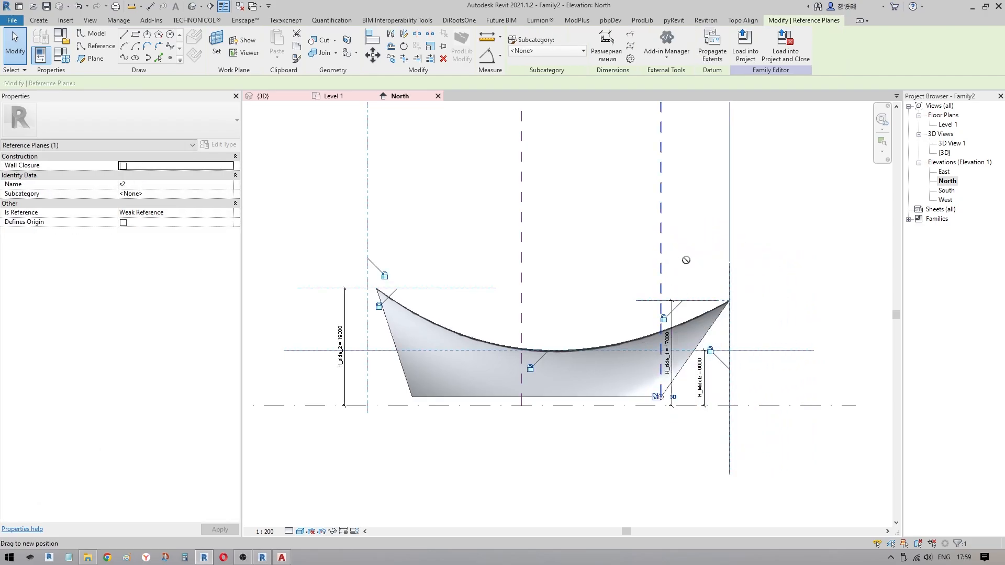
left_click_drag(686, 260, 639, 265)
key("Escape")
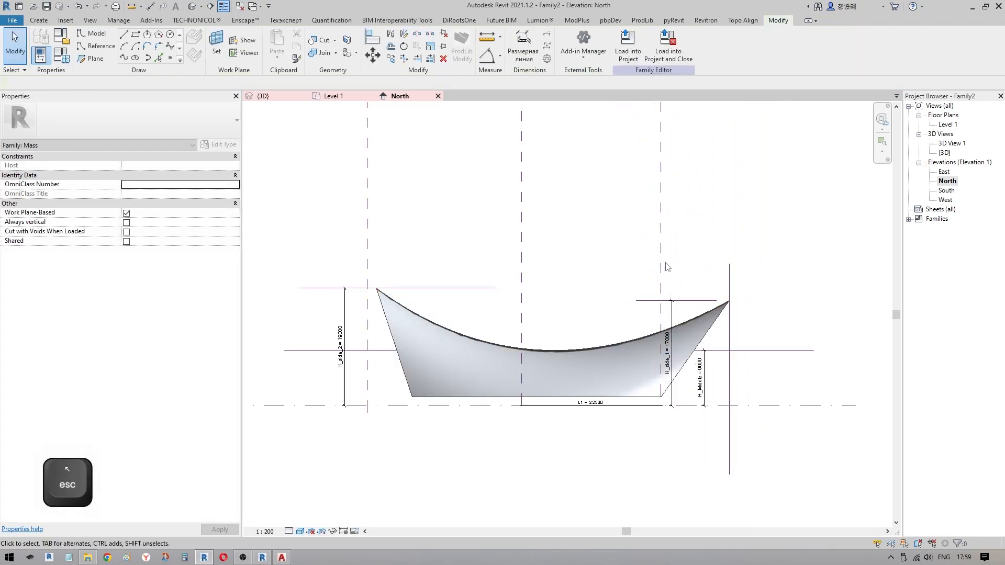
left_click(662, 254)
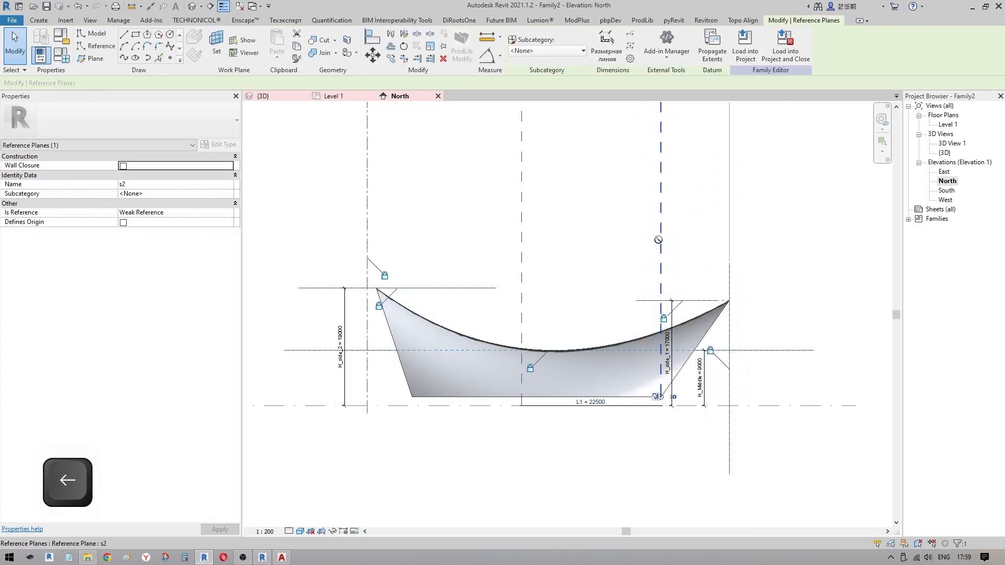
key("Left")
key("Escape")
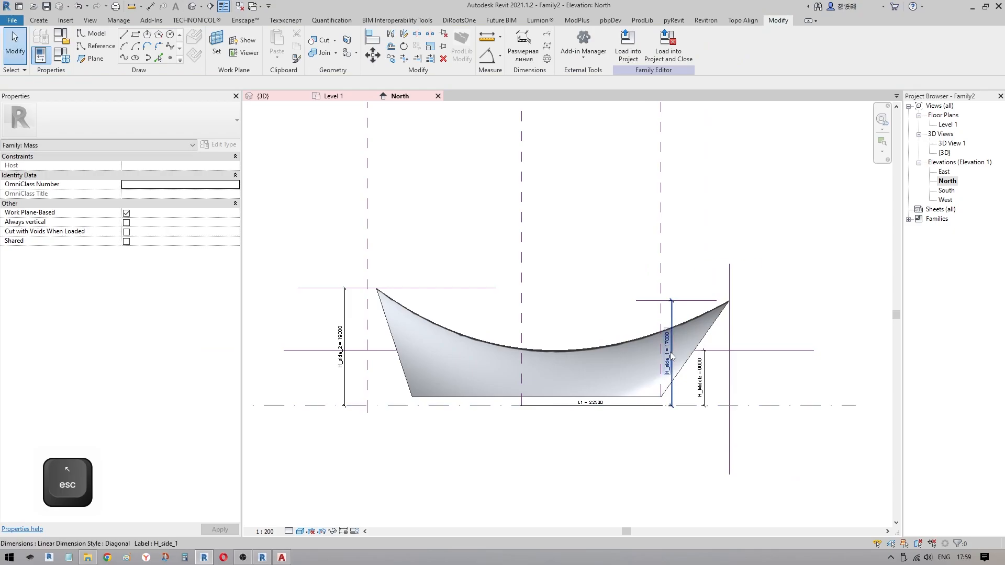
Step: Try to set the family parameter L1 to 25000
left_click(66, 62)
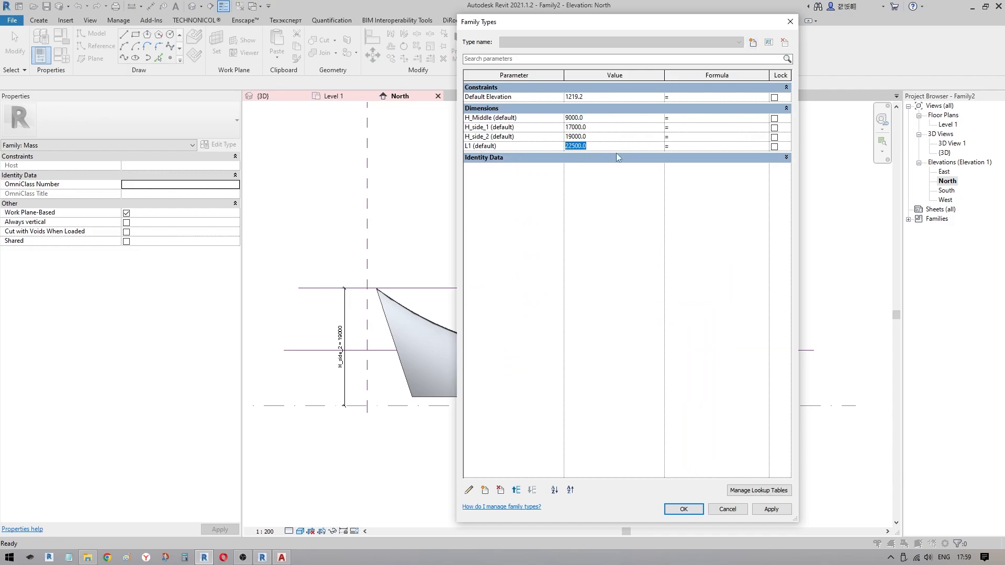
type("25000")
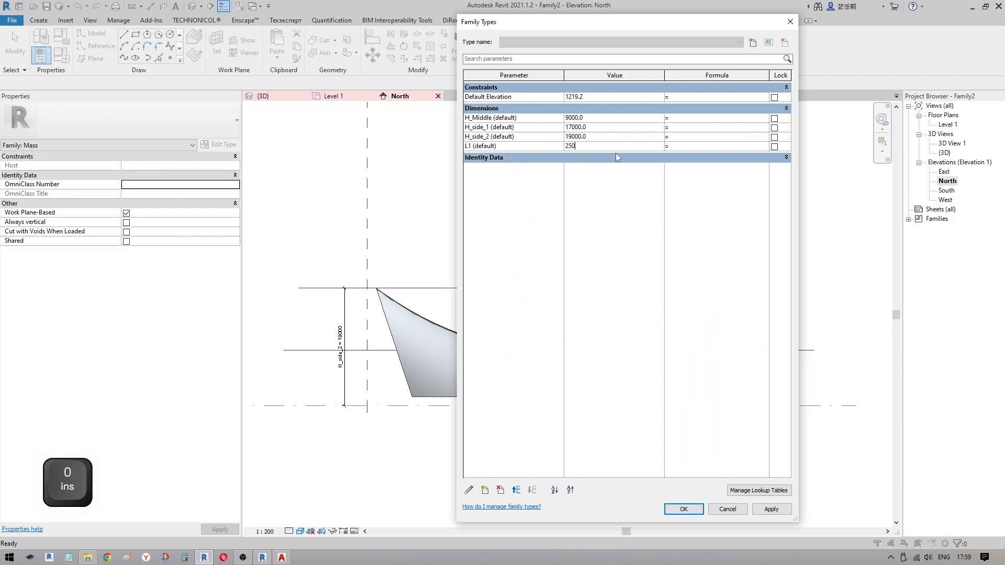
left_click(787, 512)
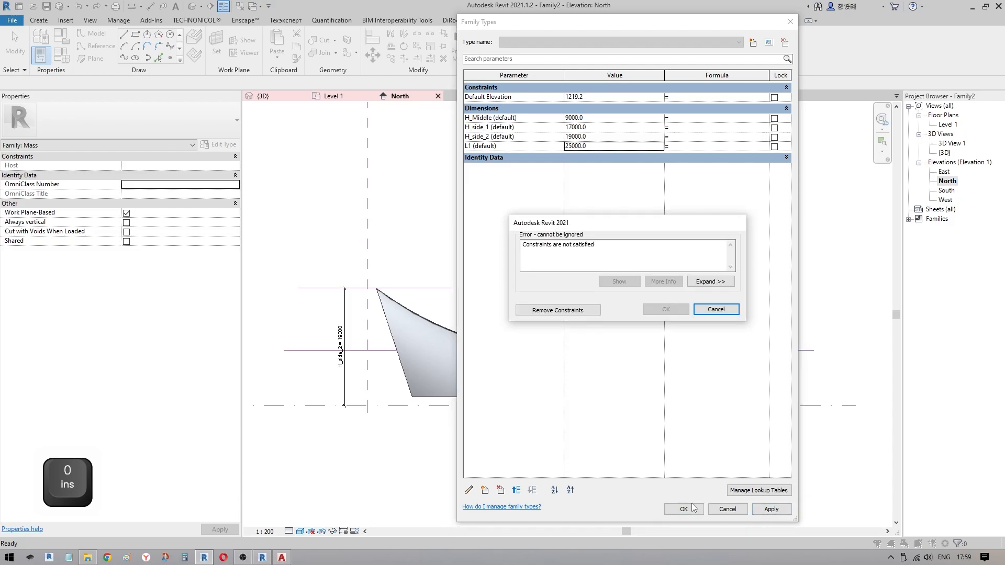
key("Escape")
key("Escape")
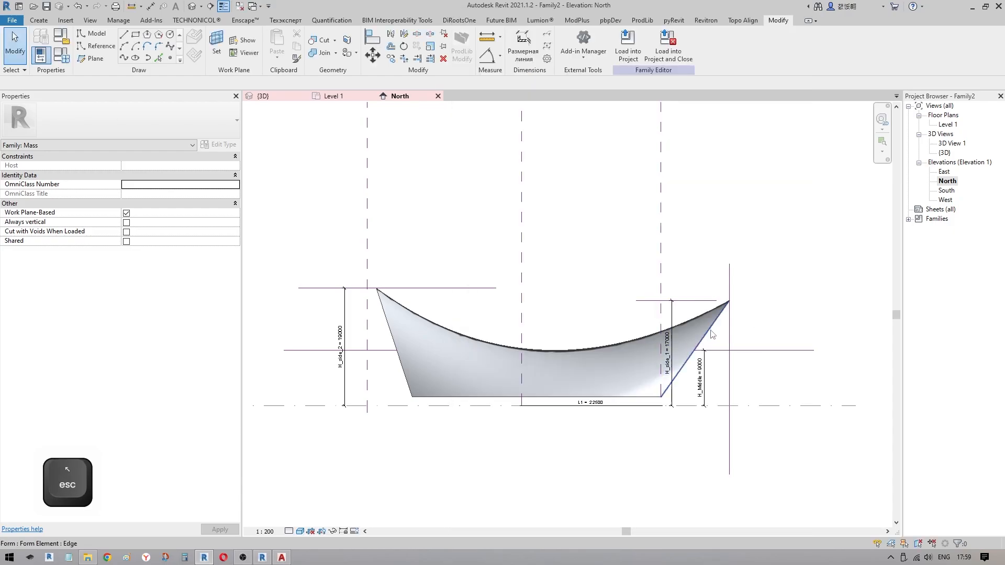
Step: Release the alignment constraint at reference plane s2, and move the vertical reference line to 15000 outside that plane
left_click(662, 278)
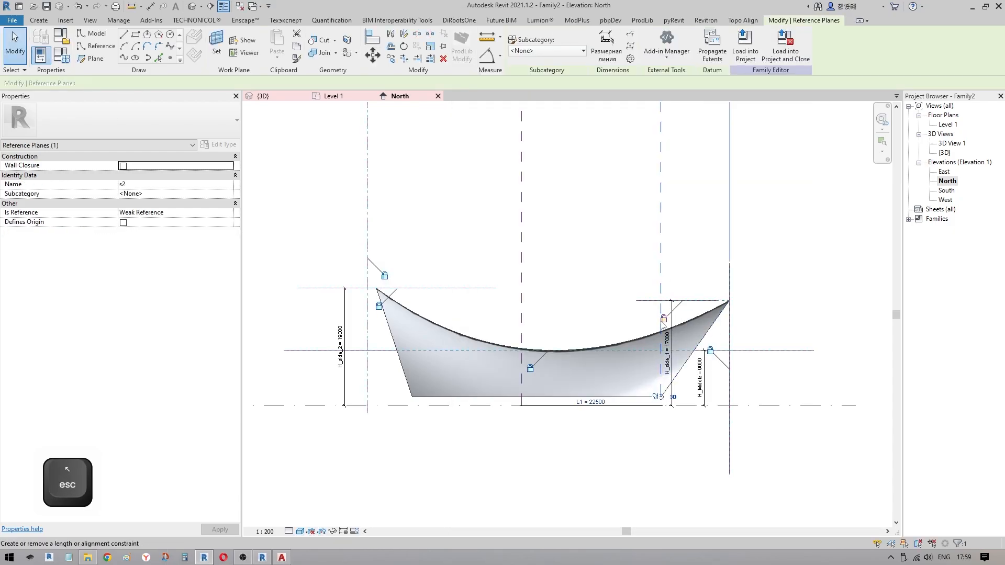
key("Escape")
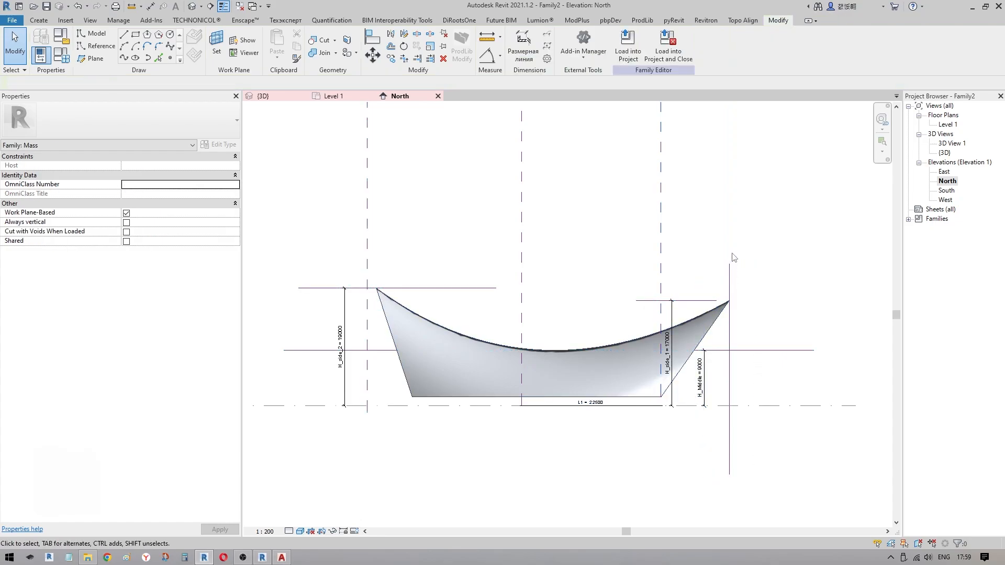
left_click_drag(729, 283, 753, 296)
Step: Move reference plane s1 inward near the center plane, and move the vertical reference line to 13500 from the center plane
left_click(368, 239)
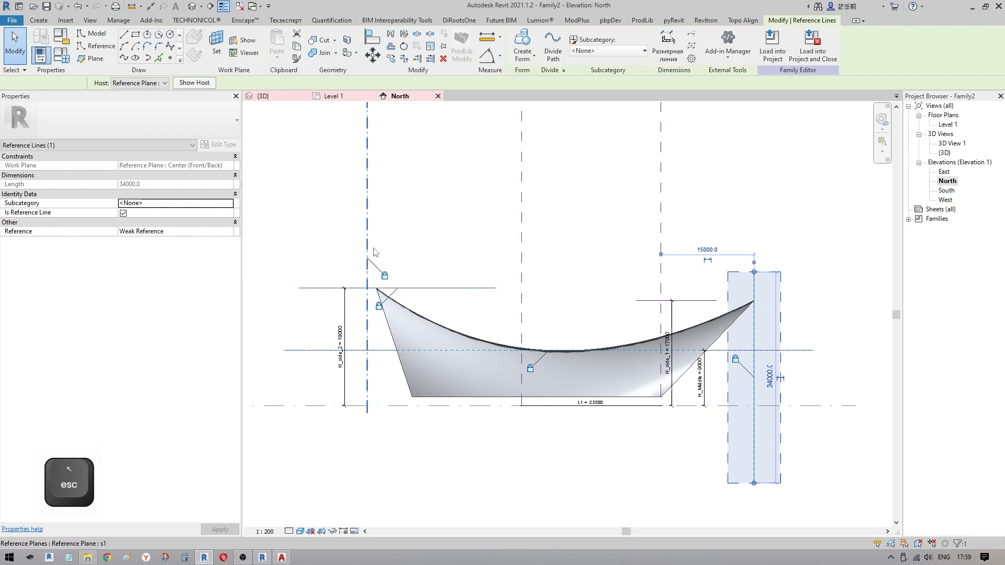
left_click_drag(370, 238, 478, 242)
left_click(757, 254)
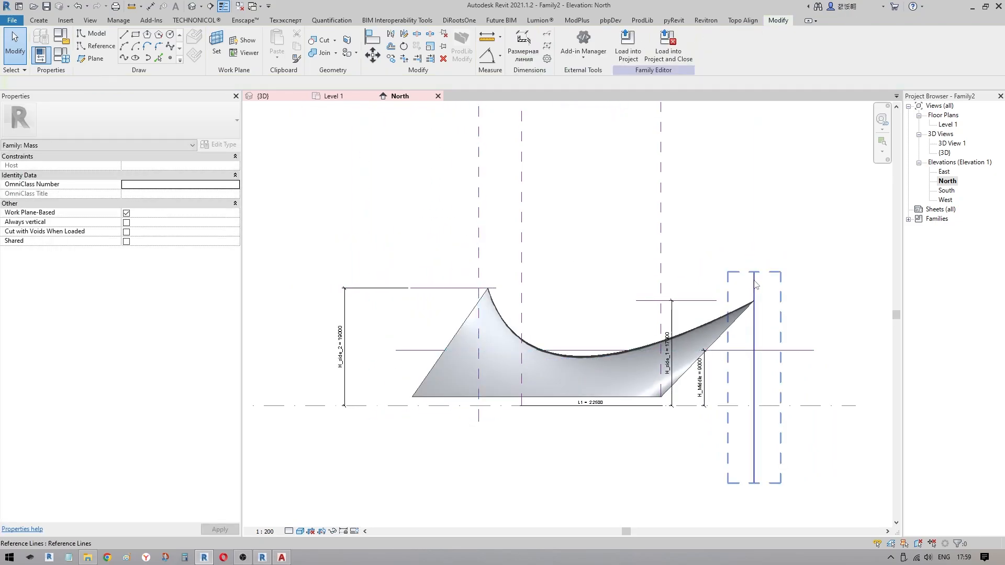
left_click(755, 296)
left_click_drag(754, 296, 605, 297)
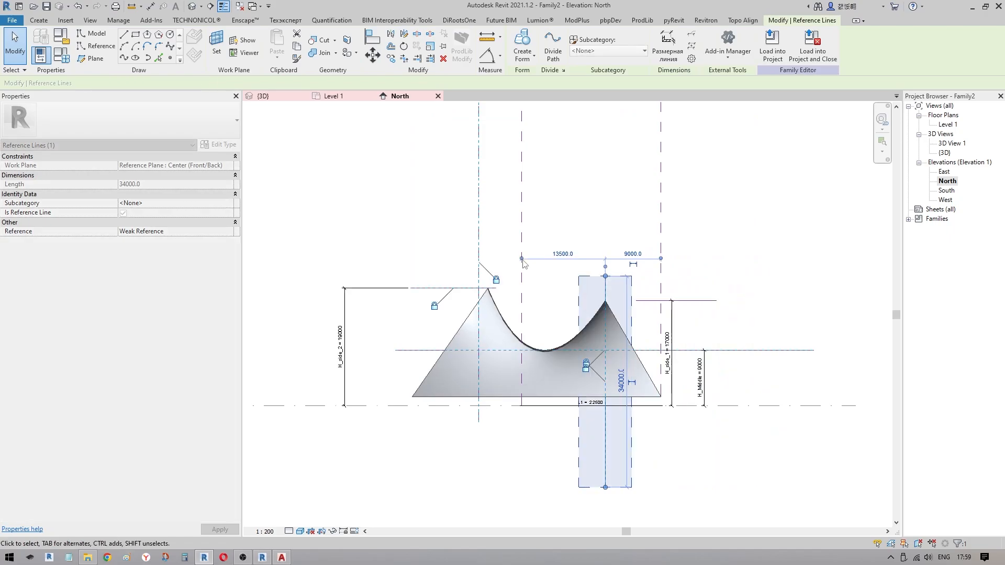
middle_click_drag(458, 238, 506, 366)
Step: Examine the reshaped mass from the front-left in the 3D view
left_click(264, 95)
key("Escape")
middle_click_drag(621, 399, 770, 361, "shift")
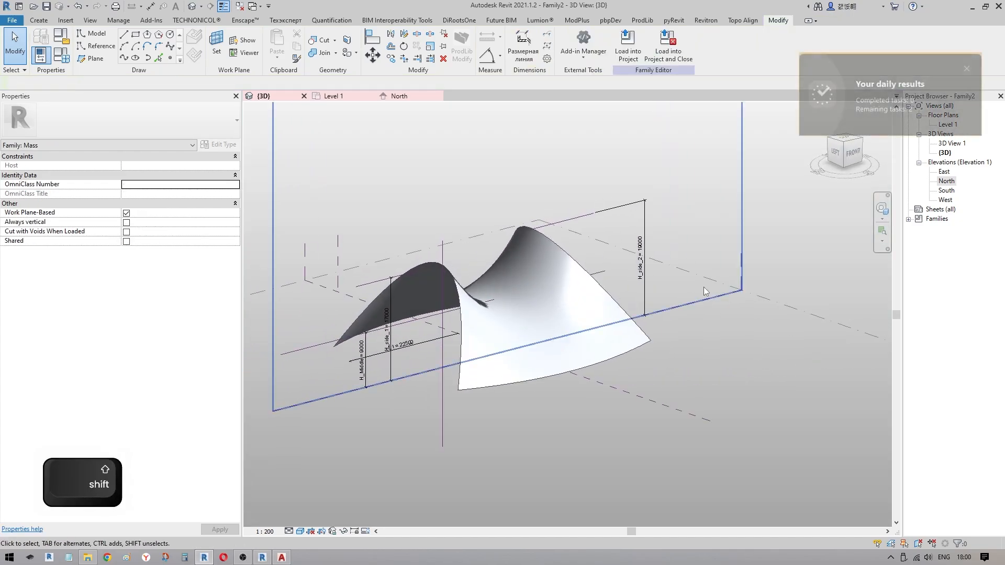
left_click(966, 70)
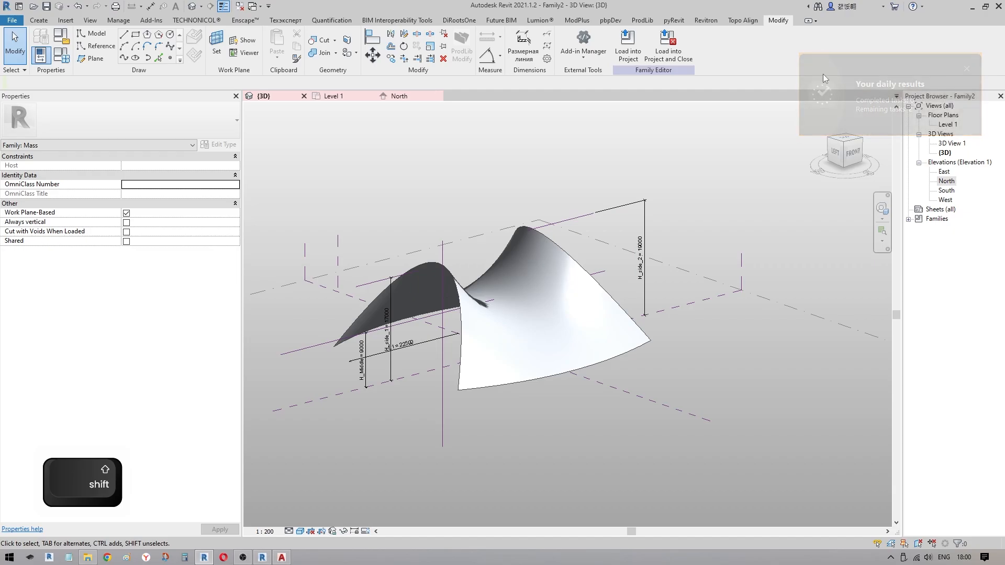
Step: Try to load the family into a project, and start saving the family
left_click(635, 59)
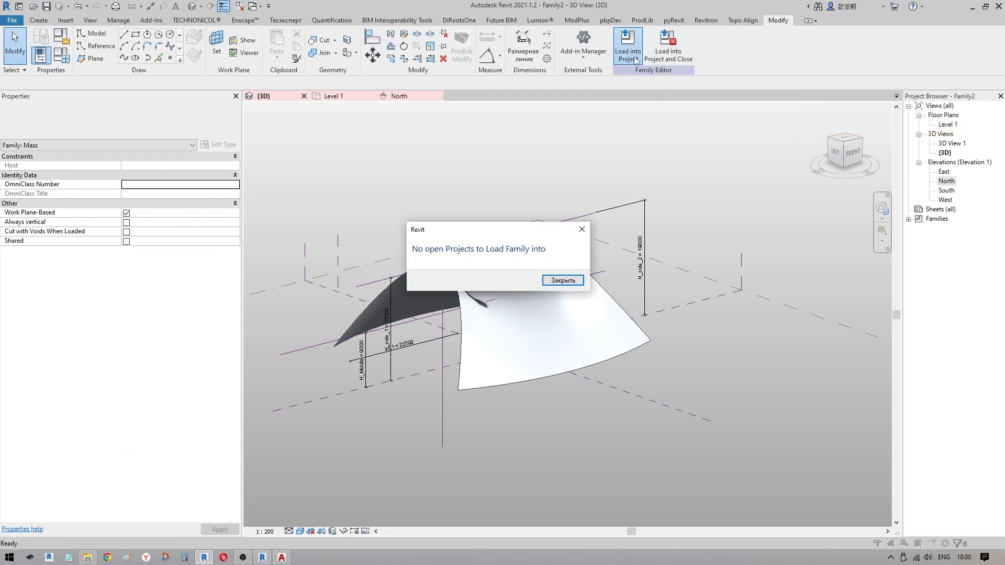
key("Escape")
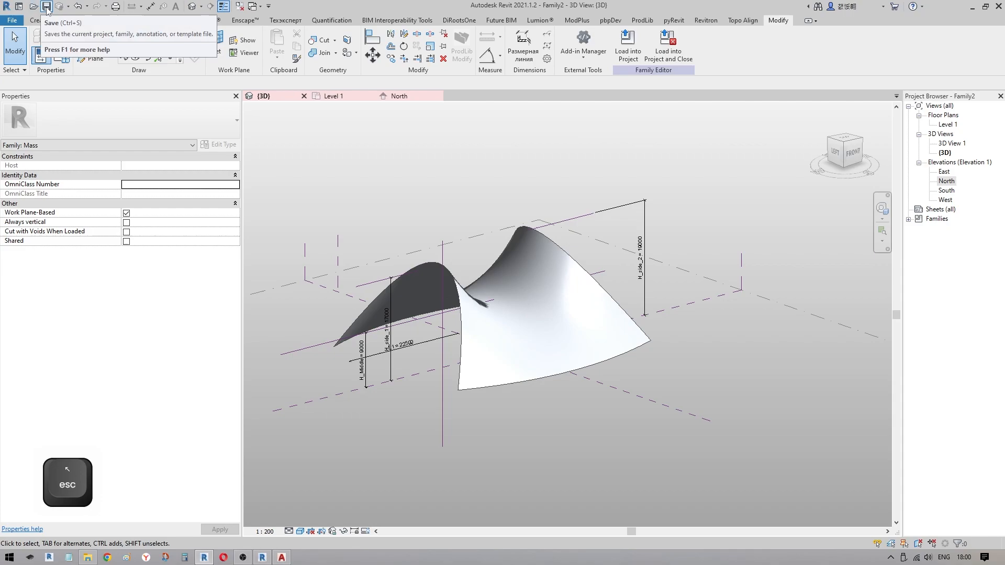
left_click(47, 6)
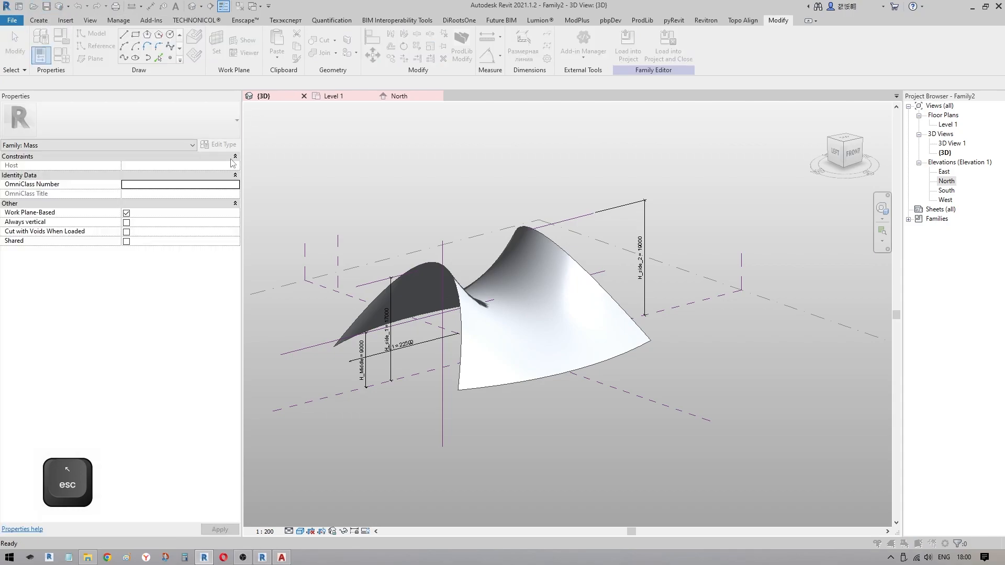